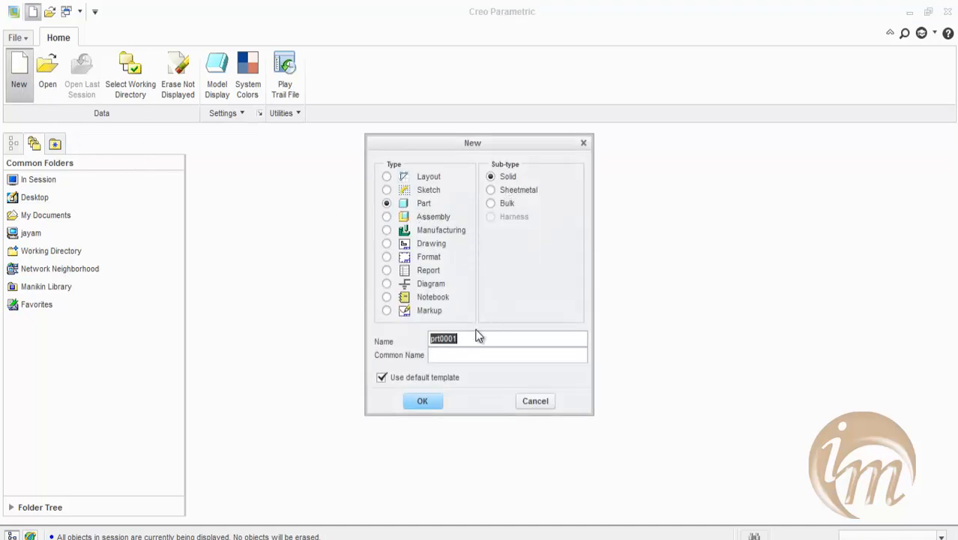
# Create a solid part named info_blend without the default template, using the mmns_part_solid template
pyautogui.write('info')
pyautogui.write('_blend')
pyautogui.click(401, 378)
pyautogui.click(422, 400)
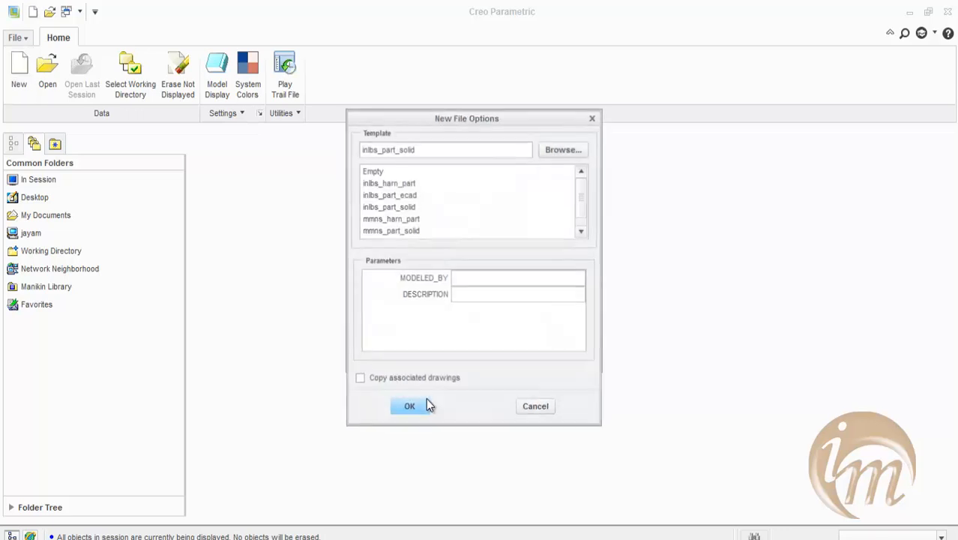
pyautogui.click(377, 232)
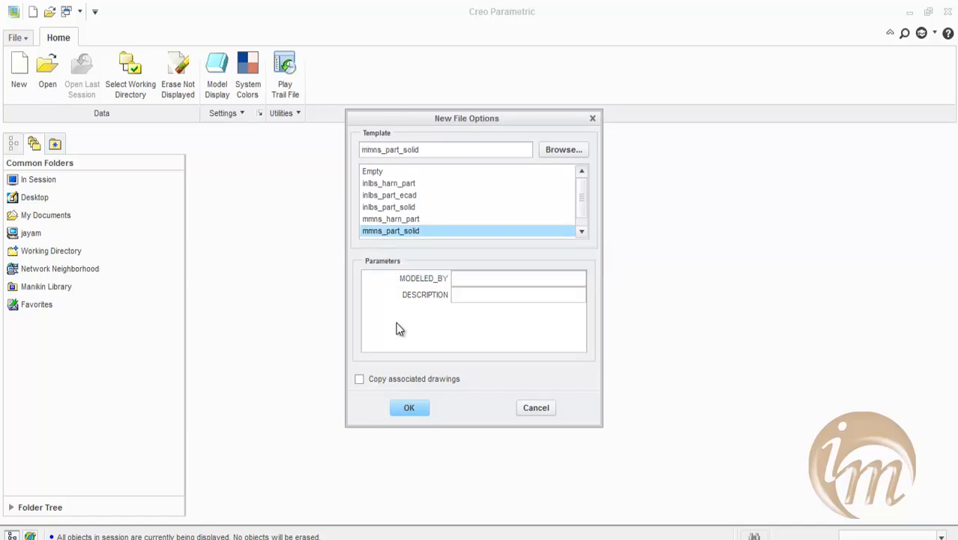
pyautogui.click(409, 410)
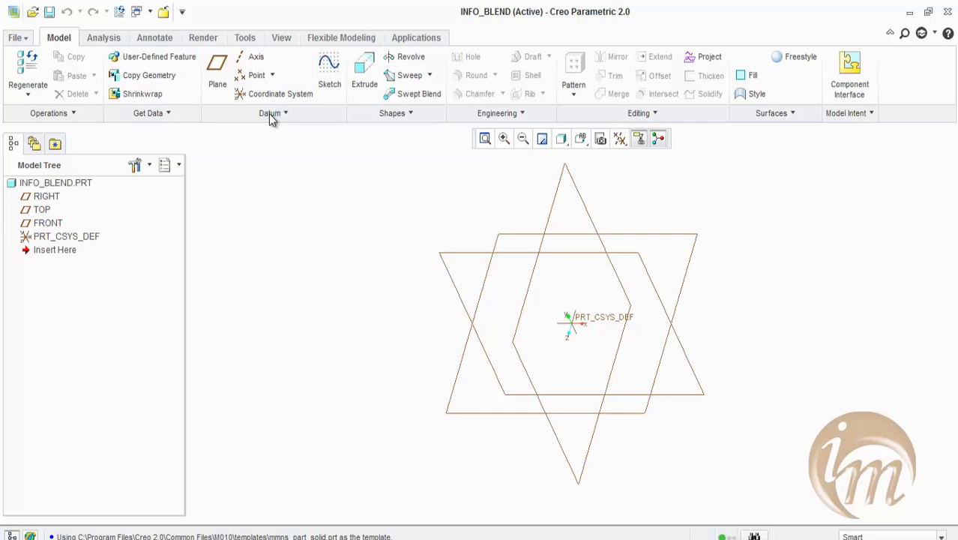
# Start an Extrude on the TOP plane and sketch a rectangle about 358 by 345 mm around the origin
pyautogui.hotkey('ctrl', 'd')
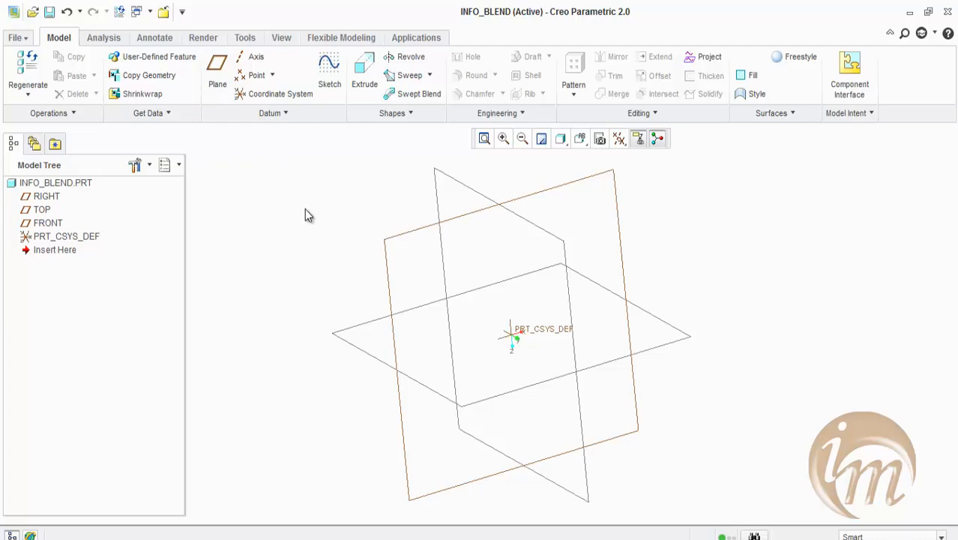
pyautogui.click(364, 75)
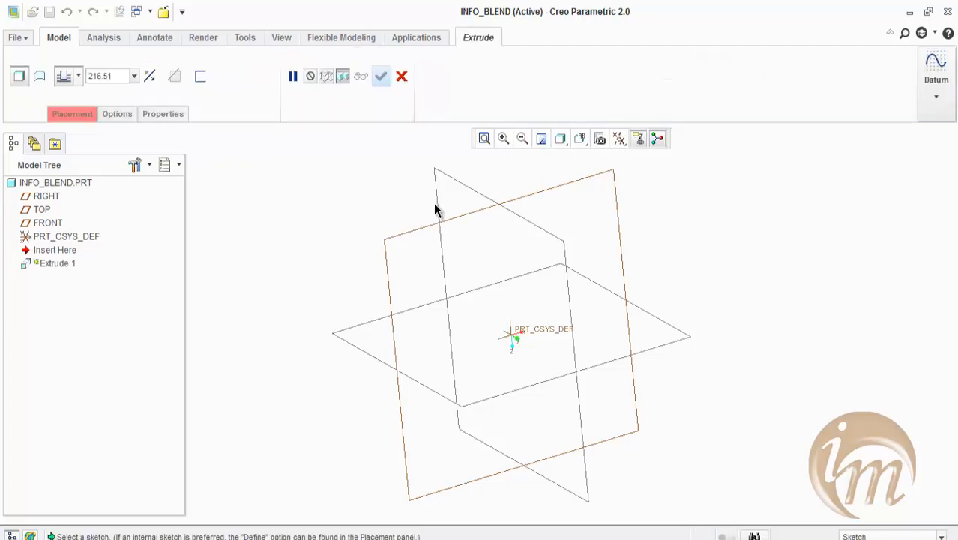
pyautogui.click(411, 231)
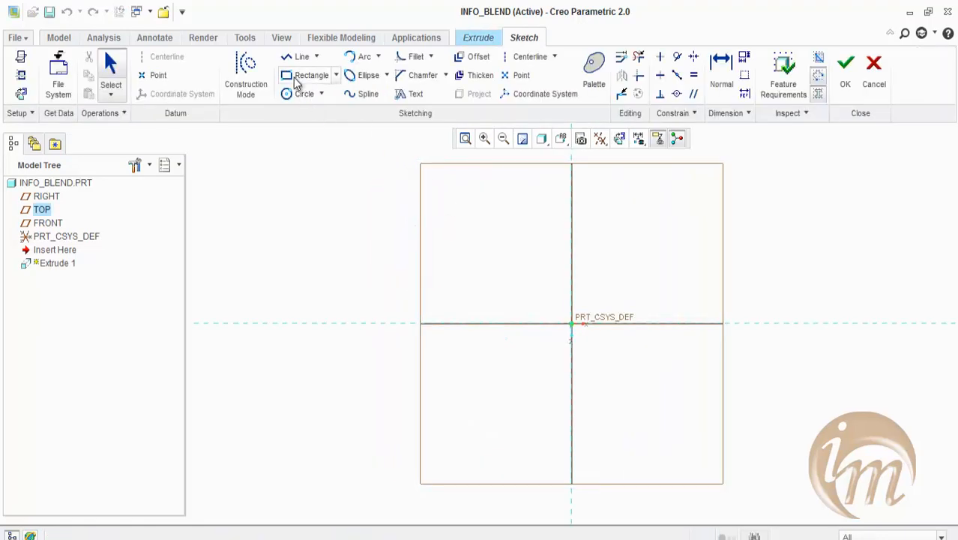
pyautogui.click(306, 75)
pyautogui.click(466, 224)
pyautogui.click(680, 440)
pyautogui.middleClick(801, 240)
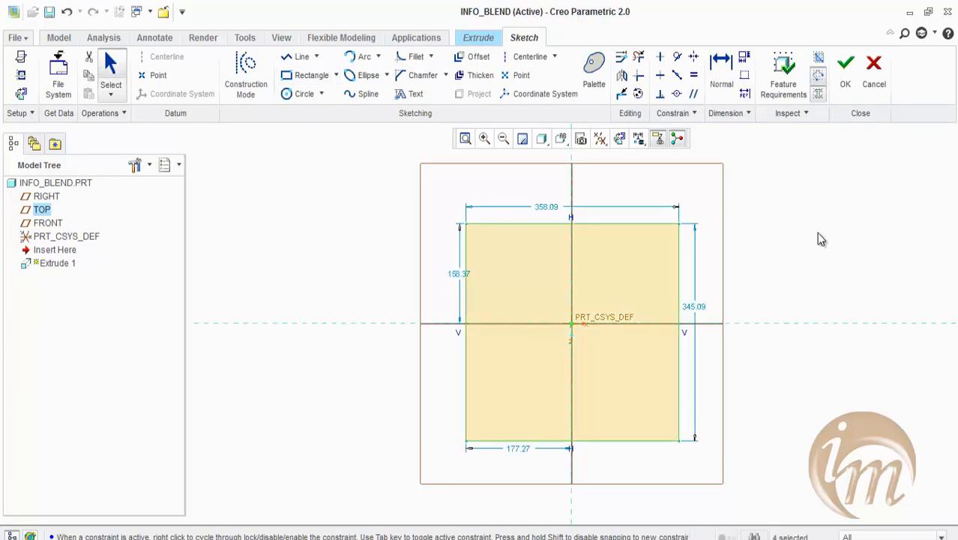
# Set the rectangle's width and height to 400 mm each
pyautogui.doubleClick(545, 209)
pyautogui.write('400')
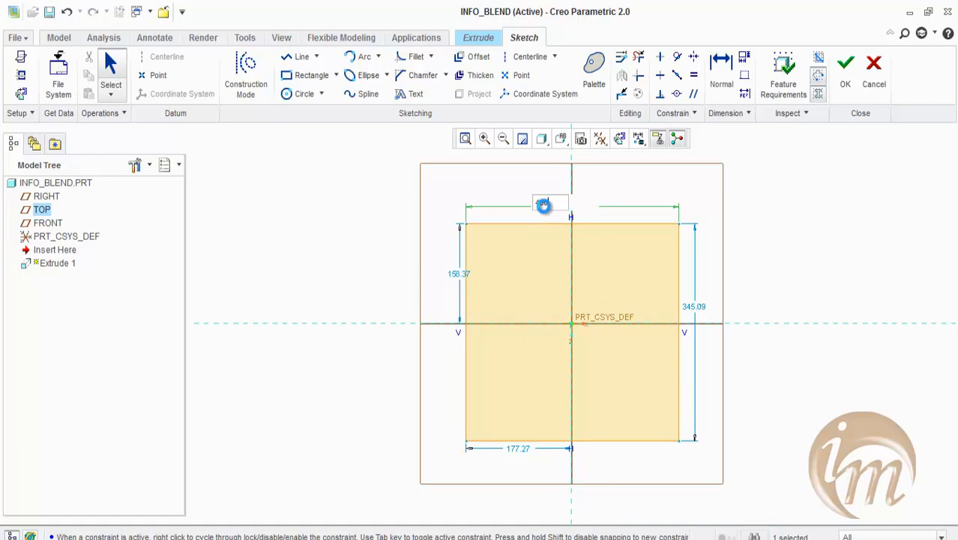
pyautogui.press('Return')
pyautogui.doubleClick(745, 291)
pyautogui.write('400')
pyautogui.press('Return')
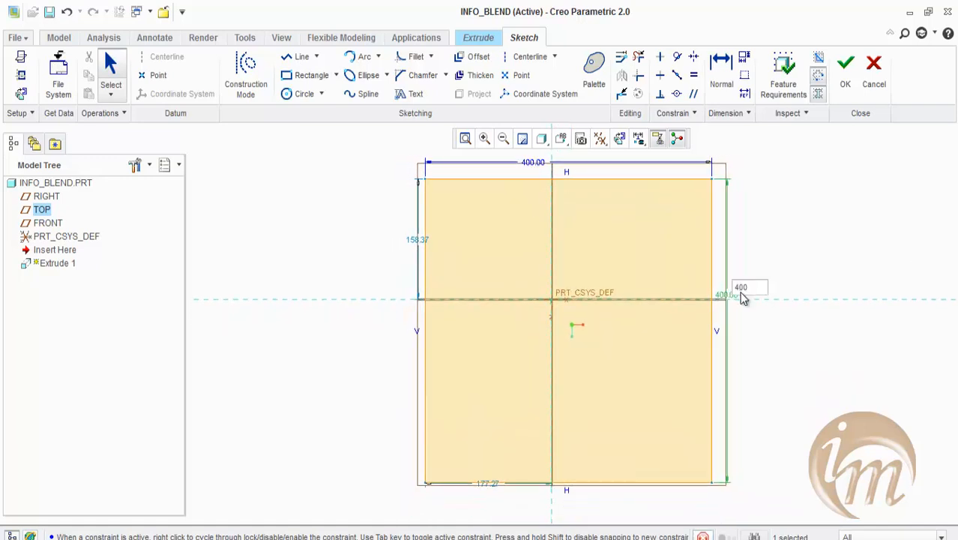
# Set the distances from the rectangle's upper and left edges to the sketch reference lines to 150 mm each and finish the sketch
pyautogui.doubleClick(413, 244)
pyautogui.write('150')
pyautogui.press('Return')
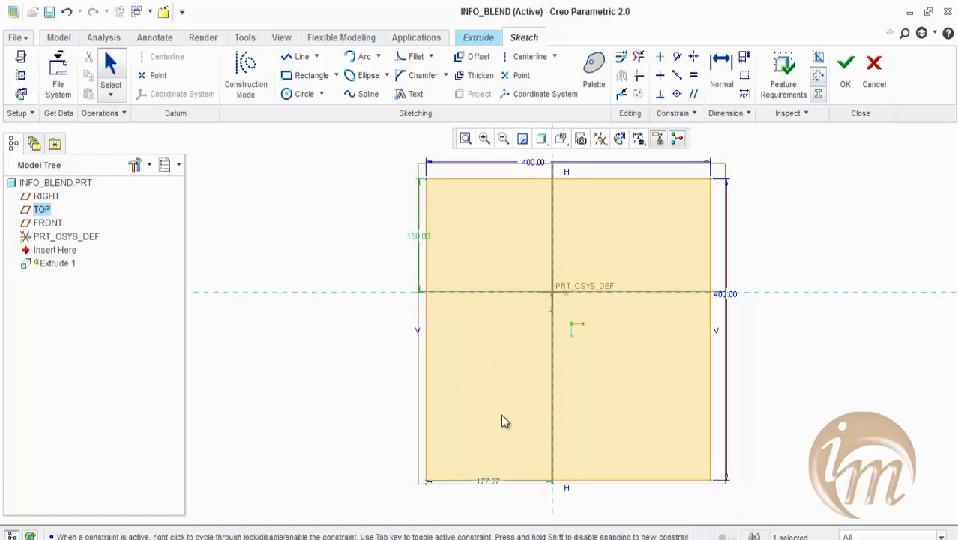
pyautogui.doubleClick(492, 480)
pyautogui.write('150')
pyautogui.press('Return')
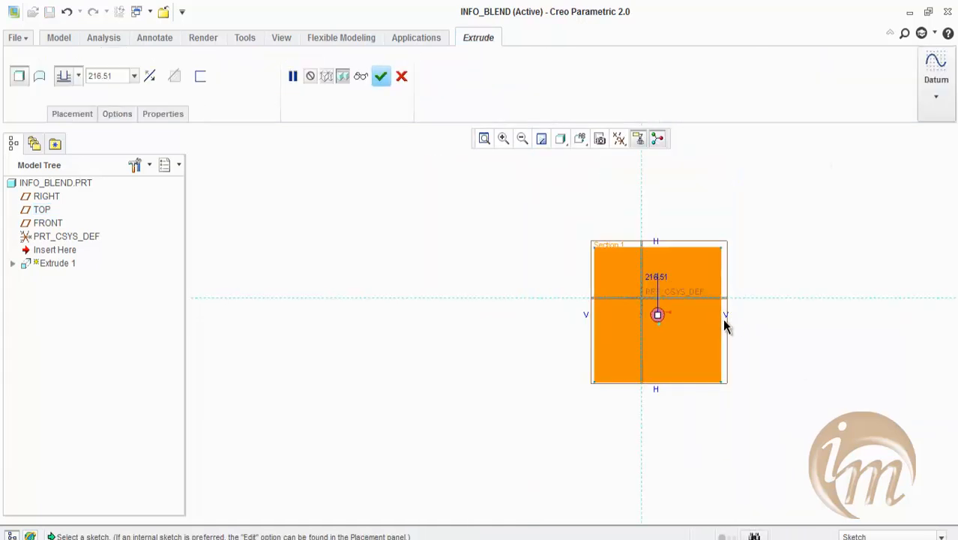
# Set the extrusion depth to 300 mm and complete the block
pyautogui.doubleClick(112, 76)
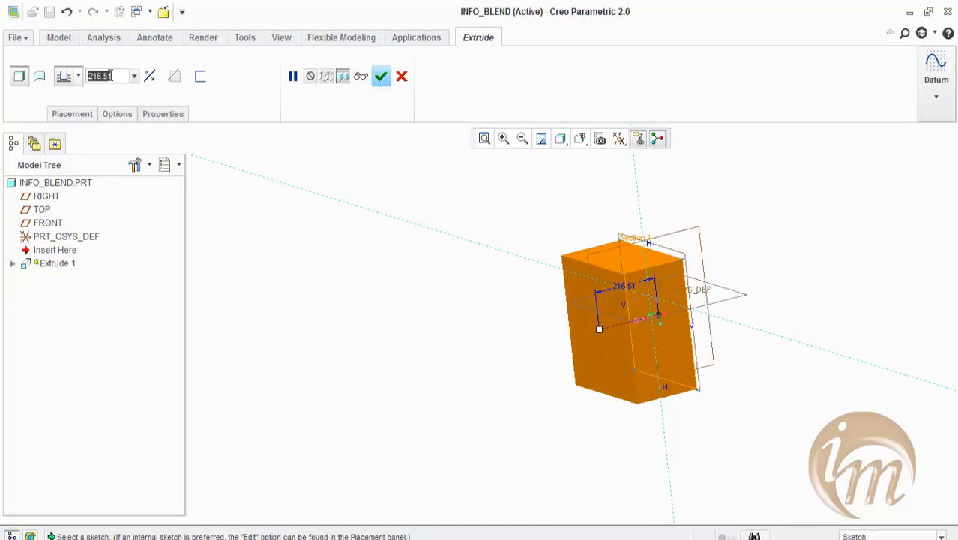
pyautogui.write('300')
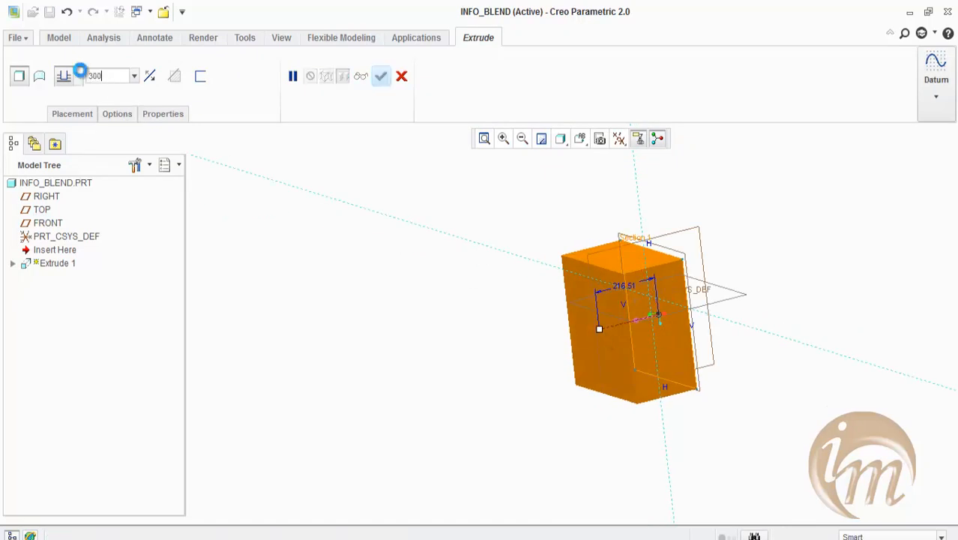
pyautogui.press('Return')
pyautogui.click(381, 76)
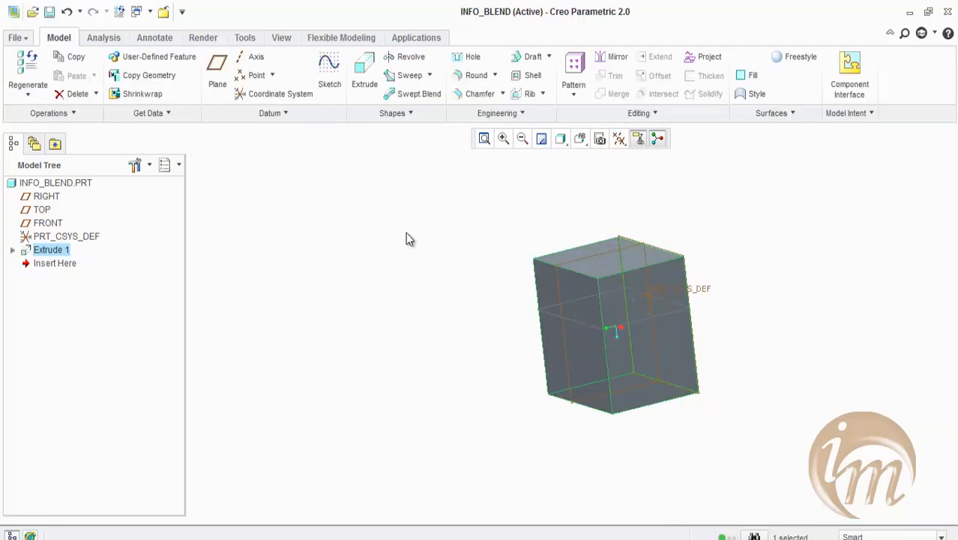
pyautogui.moveTo(452, 290); pyautogui.dragTo(547, 253, button='middle')
pyautogui.moveTo(681, 255); pyautogui.dragTo(645, 323, button='middle')
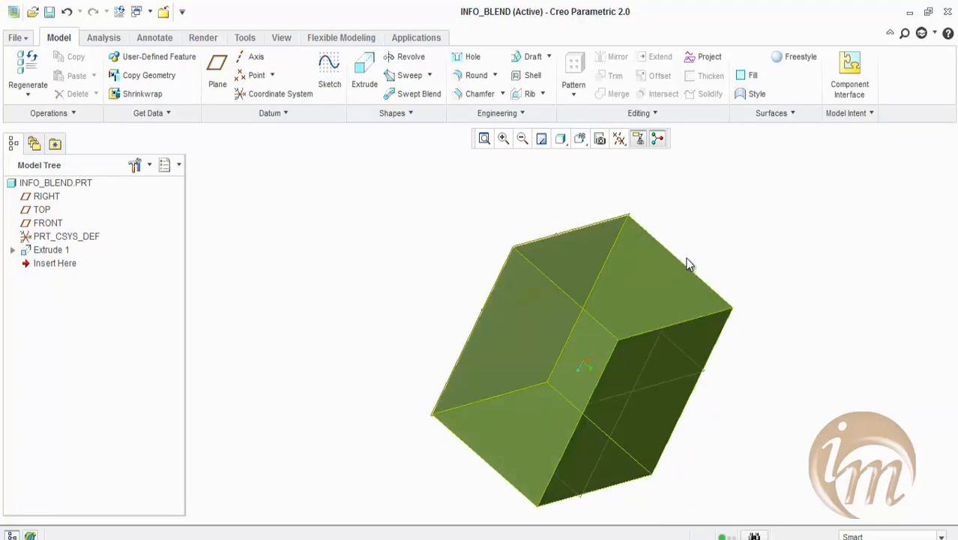
pyautogui.scroll(-3, 725, 315)
pyautogui.moveTo(716, 316); pyautogui.dragTo(628, 313, button='middle')
pyautogui.moveTo(691, 315); pyautogui.dragTo(634, 417, button='middle')
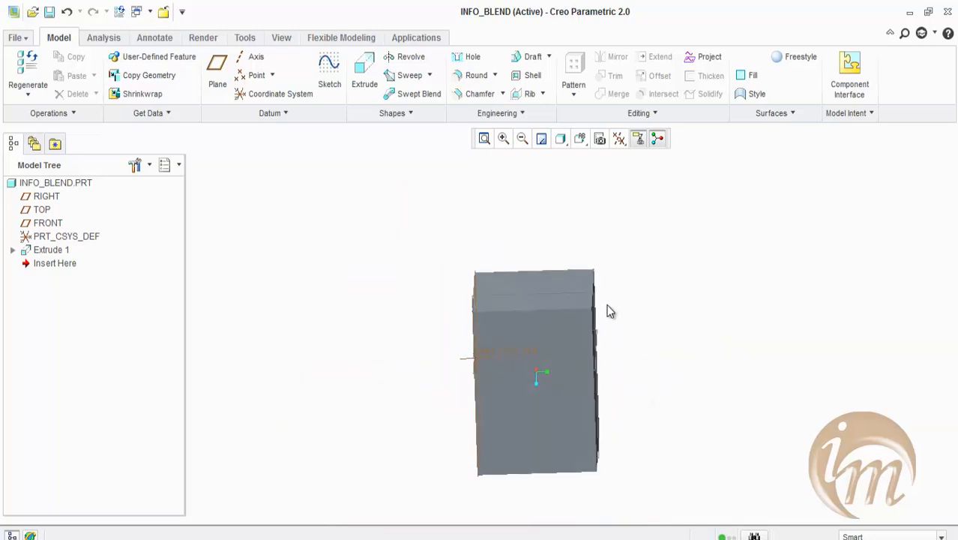
pyautogui.moveTo(647, 248); pyautogui.dragTo(622, 291, button='middle')
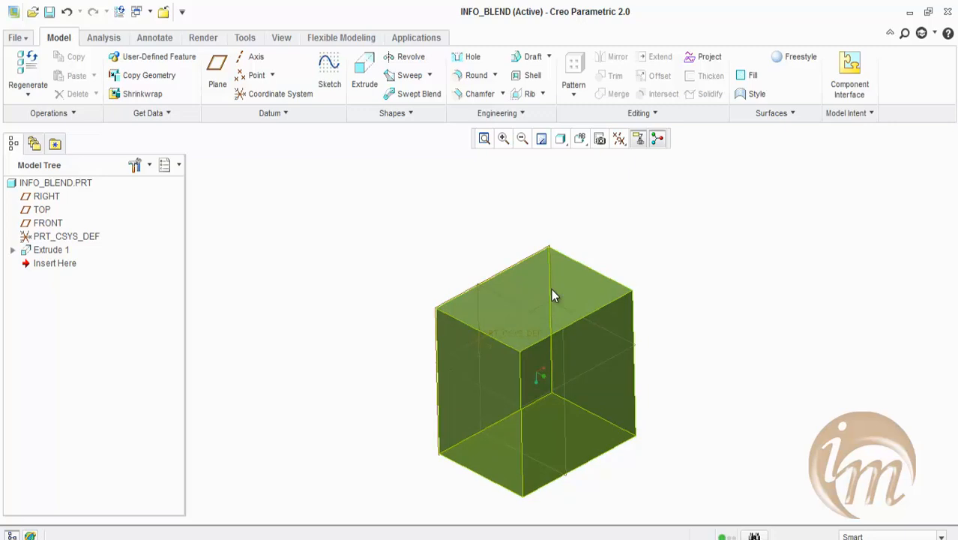
# Start a datum plane referenced to the block's side face and pull its offset out to about 364 mm
pyautogui.click(263, 96)
pyautogui.click(216, 79)
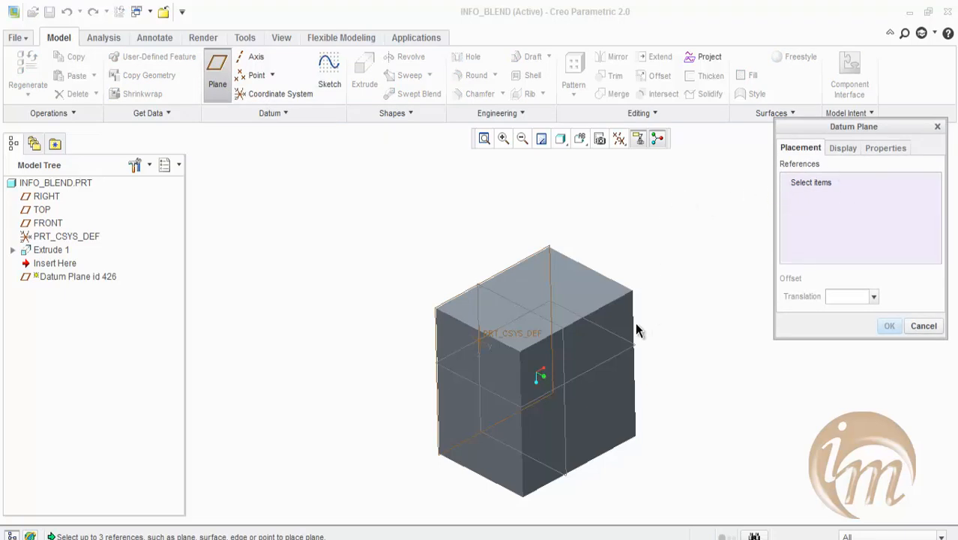
pyautogui.click(619, 336)
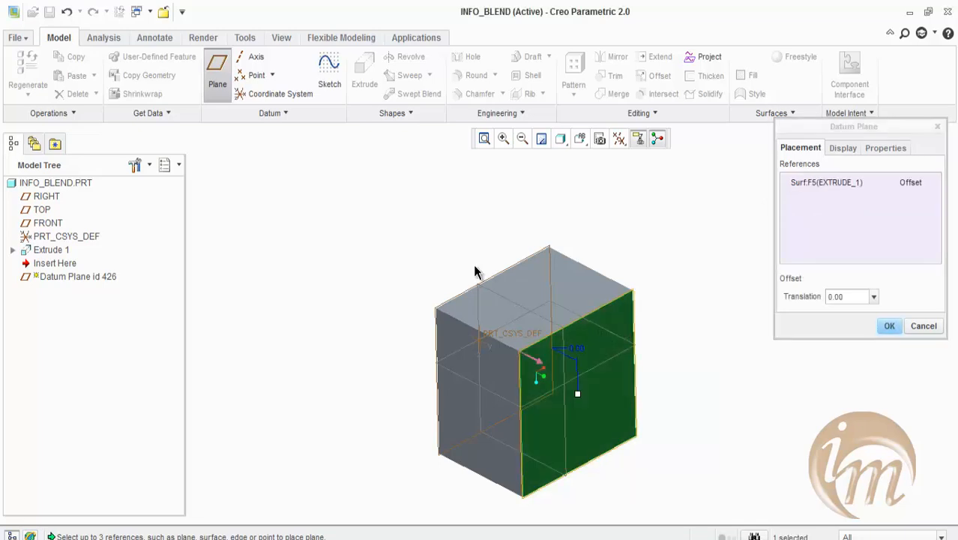
pyautogui.scroll(-2, 535, 348)
pyautogui.scroll(2, 584, 415)
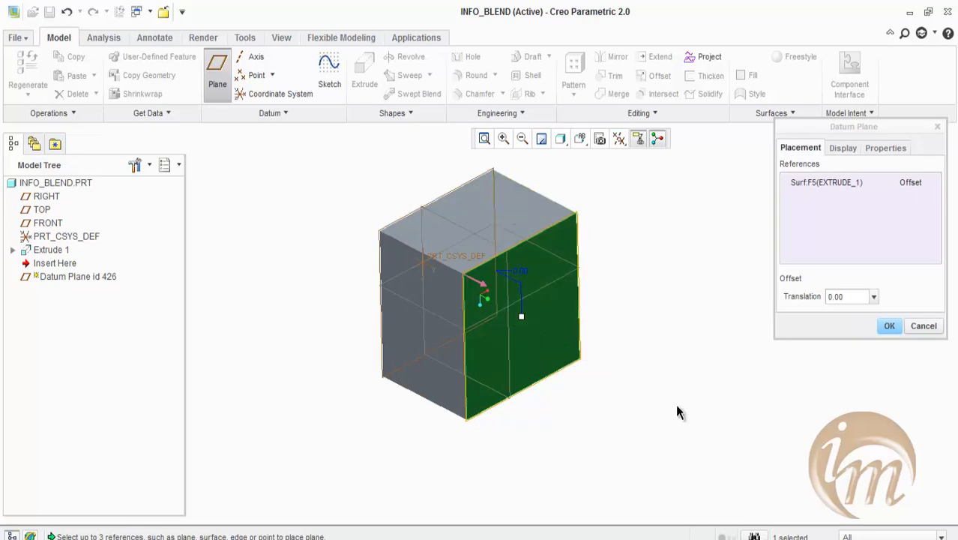
pyautogui.moveTo(521, 316); pyautogui.dragTo(623, 383)
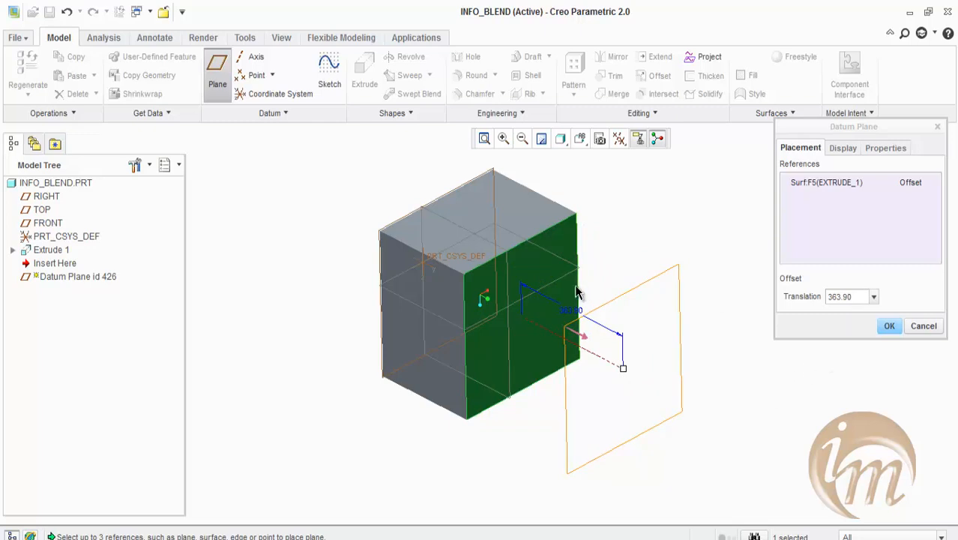
# Switch the datum plane's reference to the block's top face, offset it about 68.5 mm upward and create it
pyautogui.click(520, 197)
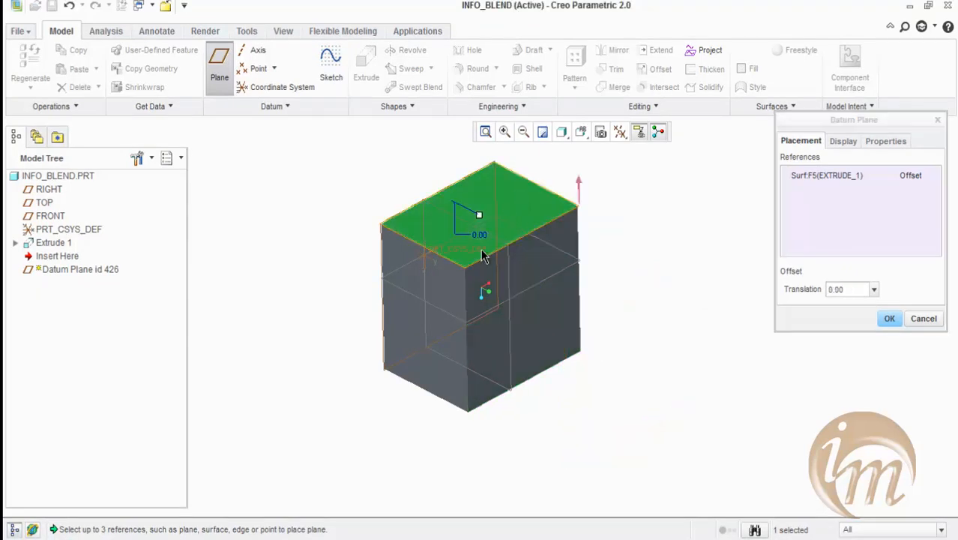
pyautogui.moveTo(478, 217); pyautogui.dragTo(499, 198)
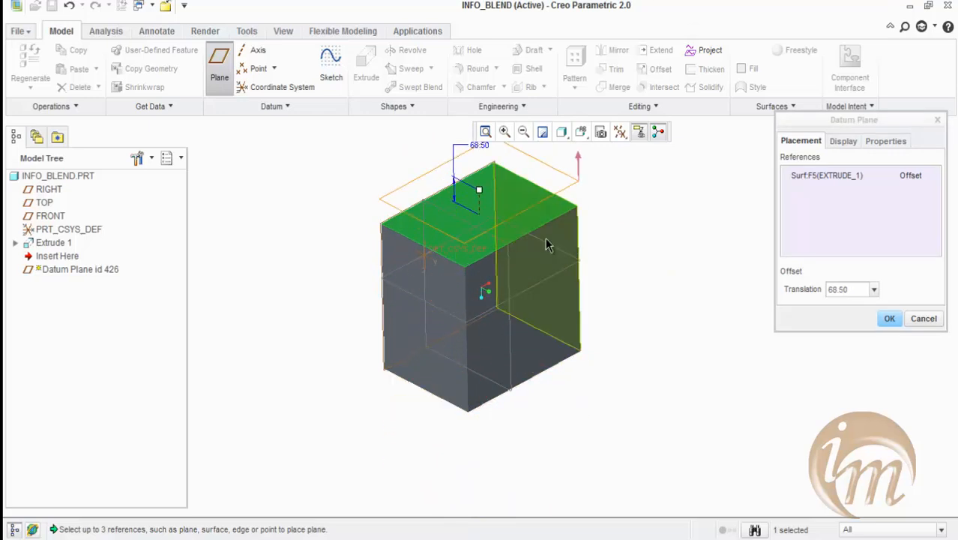
pyautogui.click(889, 319)
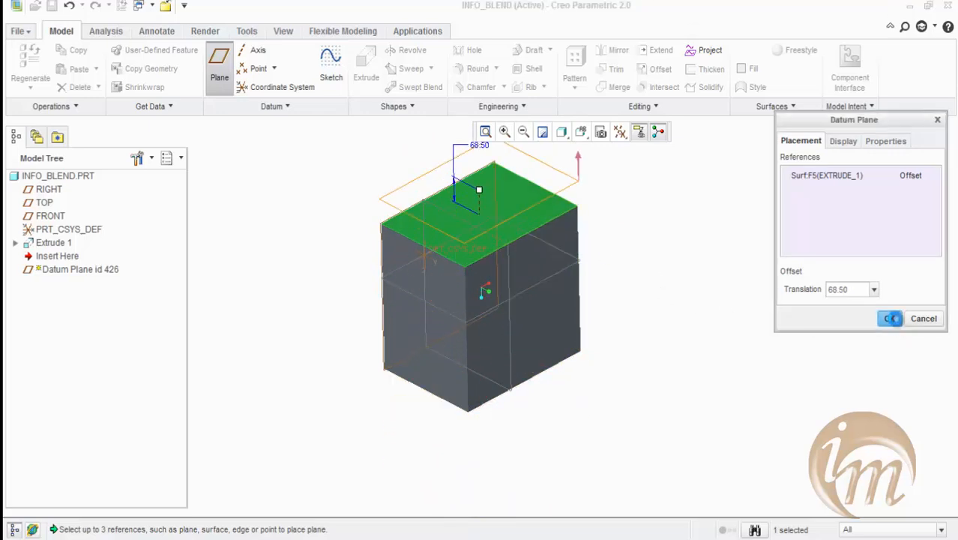
# Start a second datum plane through the block's upper side edge, with the top face as its angular reference
pyautogui.moveTo(589, 418); pyautogui.dragTo(596, 398, button='middle')
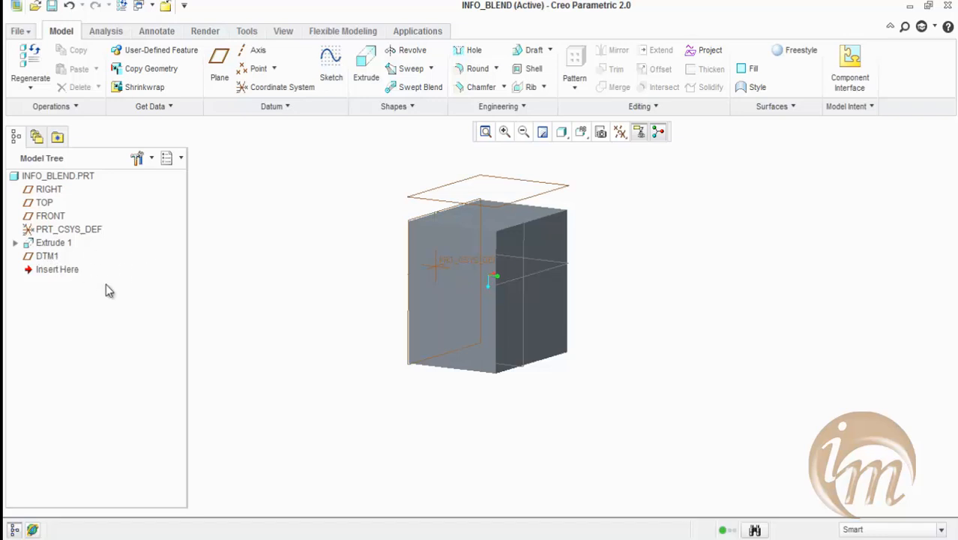
pyautogui.moveTo(304, 314); pyautogui.dragTo(257, 278, button='middle')
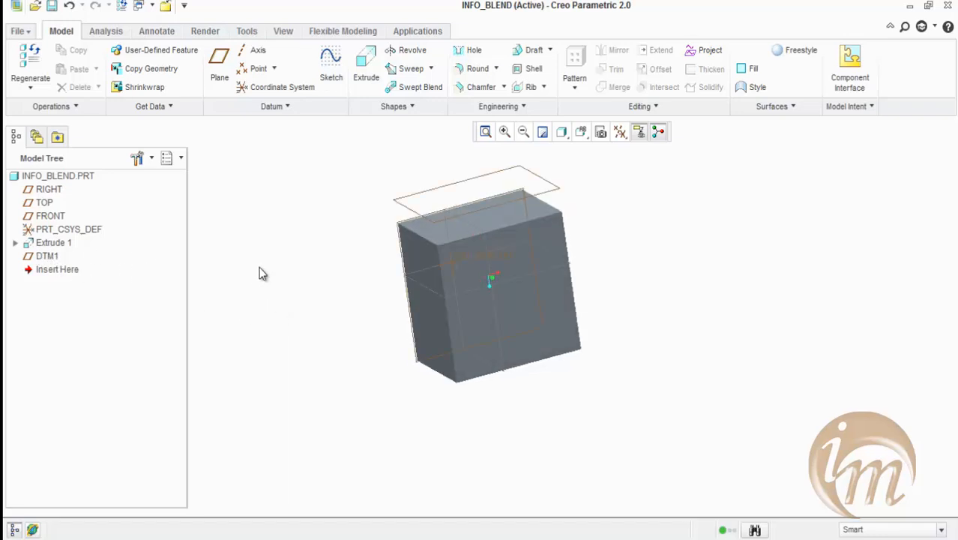
pyautogui.moveTo(324, 304); pyautogui.dragTo(365, 317, button='middle')
pyautogui.scroll(-2, 437, 187)
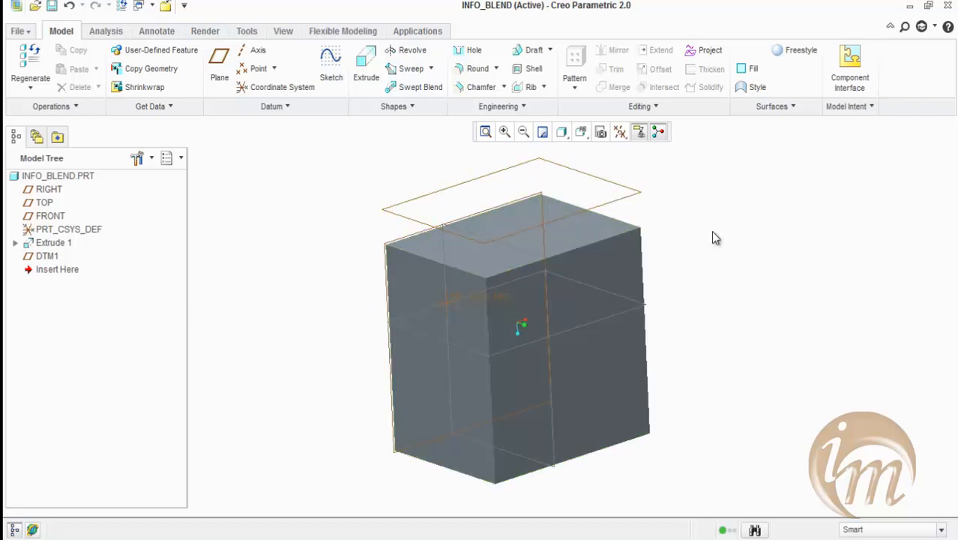
pyautogui.moveTo(706, 285); pyautogui.dragTo(688, 271, button='middle')
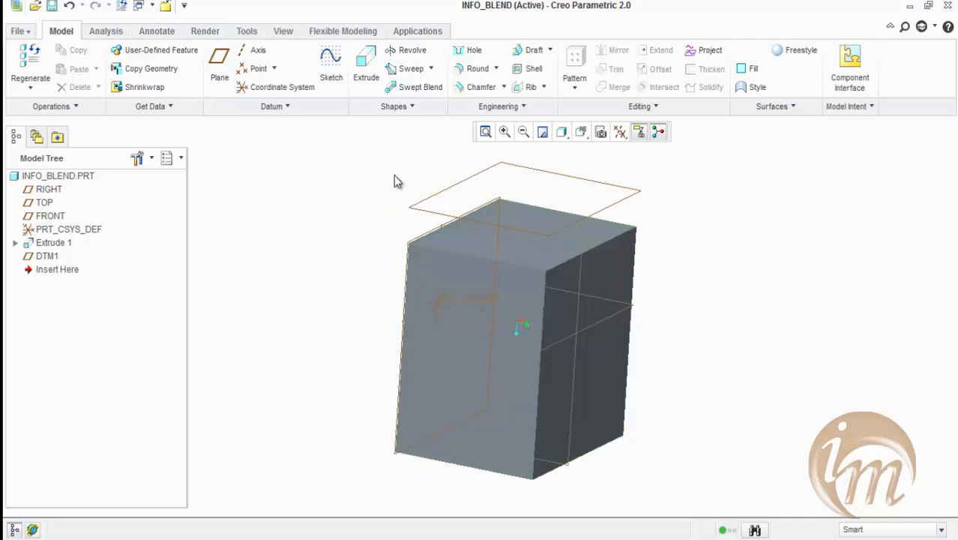
pyautogui.click(217, 69)
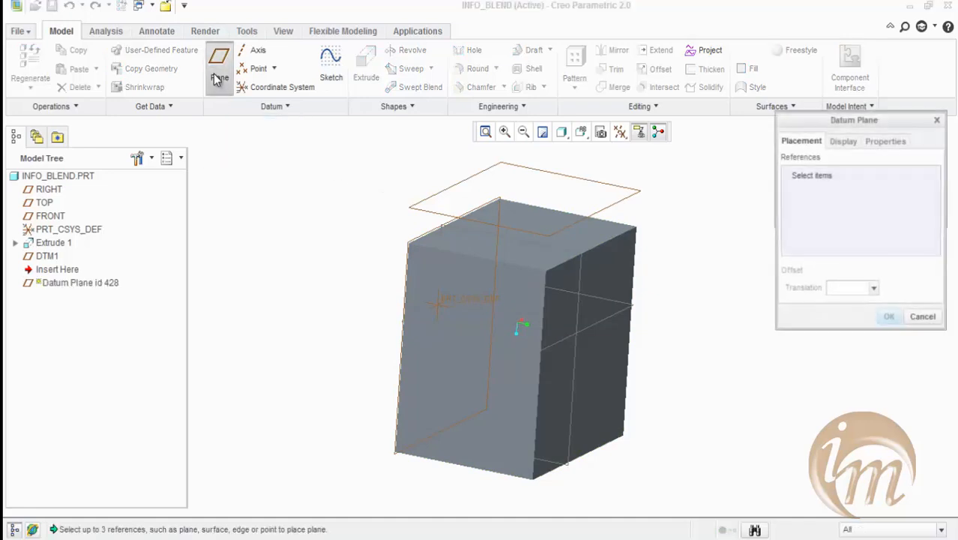
pyautogui.click(623, 280)
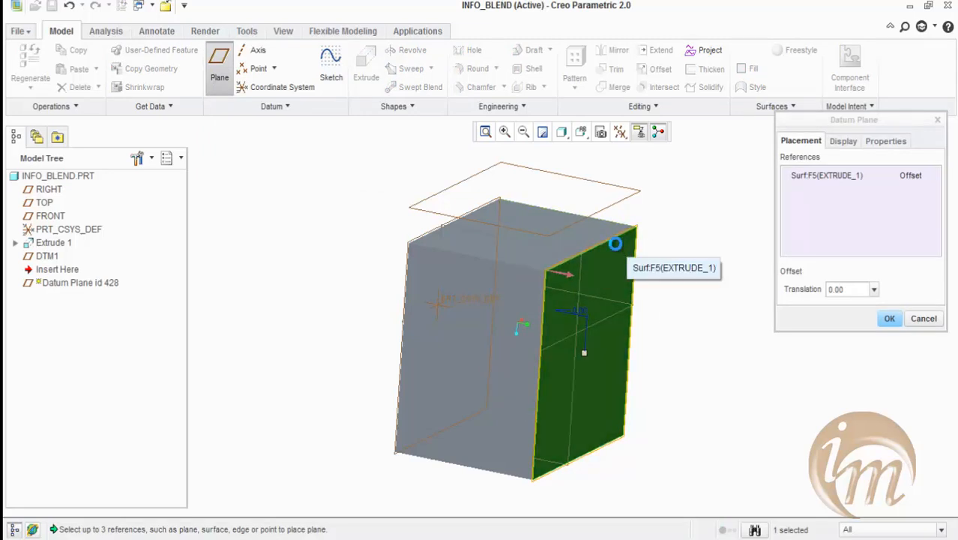
pyautogui.keyDown('ctrl'); pyautogui.click(616, 250); pyautogui.keyUp('ctrl')
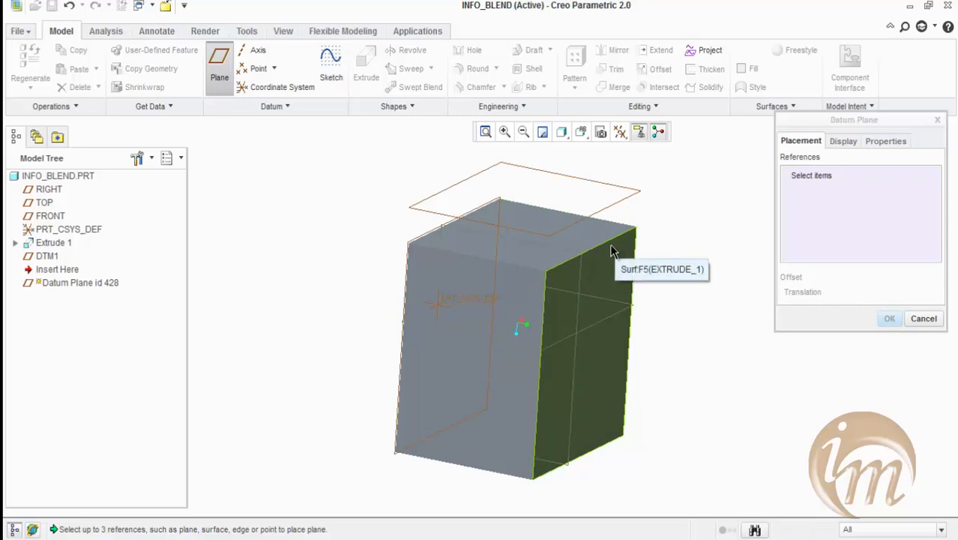
pyautogui.click(607, 245)
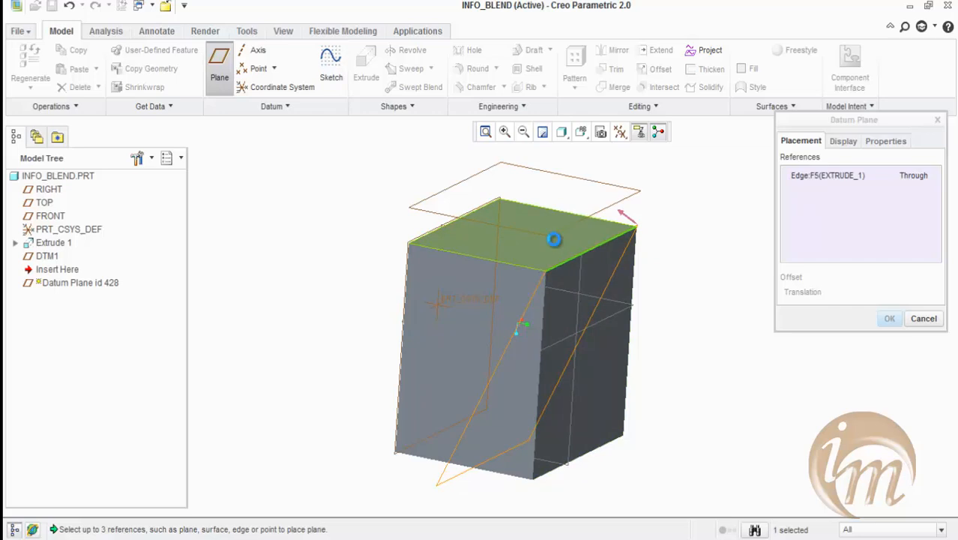
pyautogui.keyDown('ctrl'); pyautogui.click(554, 240); pyautogui.keyUp('ctrl')
# Set the second datum plane's rotation from the top face to 45 degrees and create it
pyautogui.moveTo(646, 202); pyautogui.dragTo(543, 178)
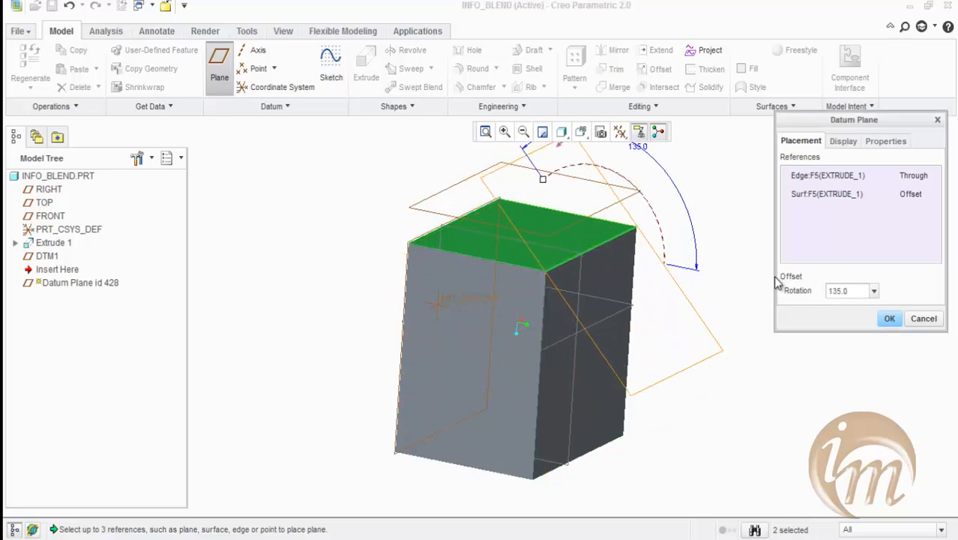
pyautogui.moveTo(867, 292); pyautogui.dragTo(825, 291)
pyautogui.write('45')
pyautogui.press('Return')
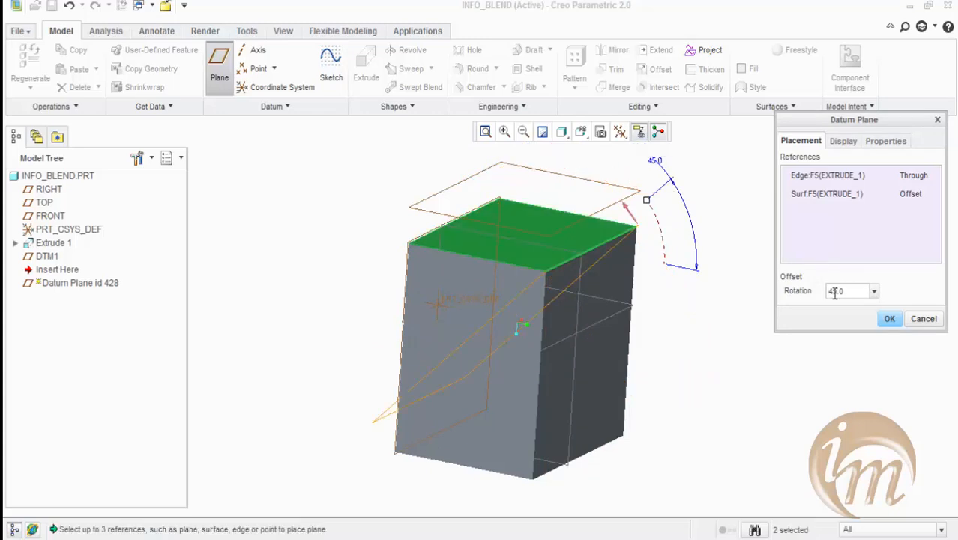
pyautogui.click(889, 318)
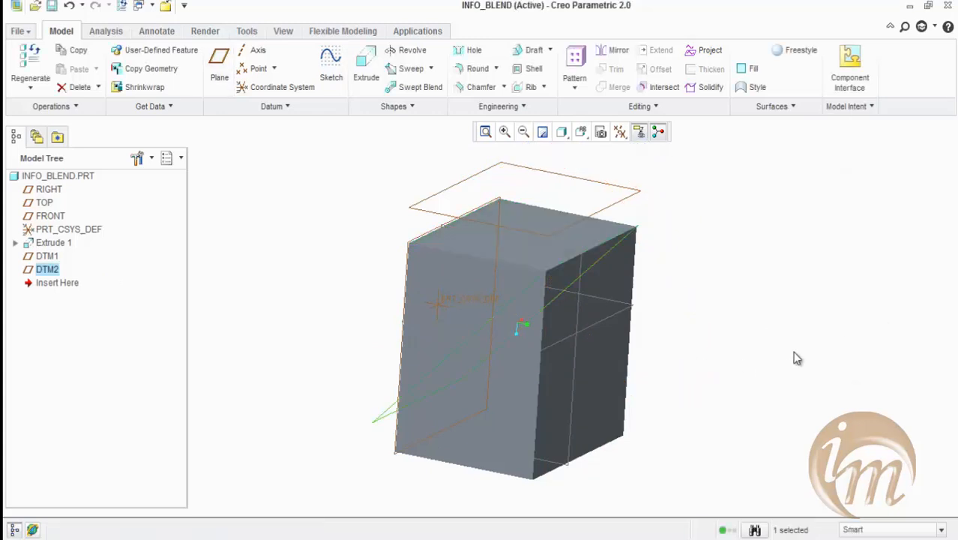
# Start an extrusion on the angled datum plane and sketch a circle centred over the block as its profile
pyautogui.moveTo(699, 389); pyautogui.dragTo(717, 398, button='middle')
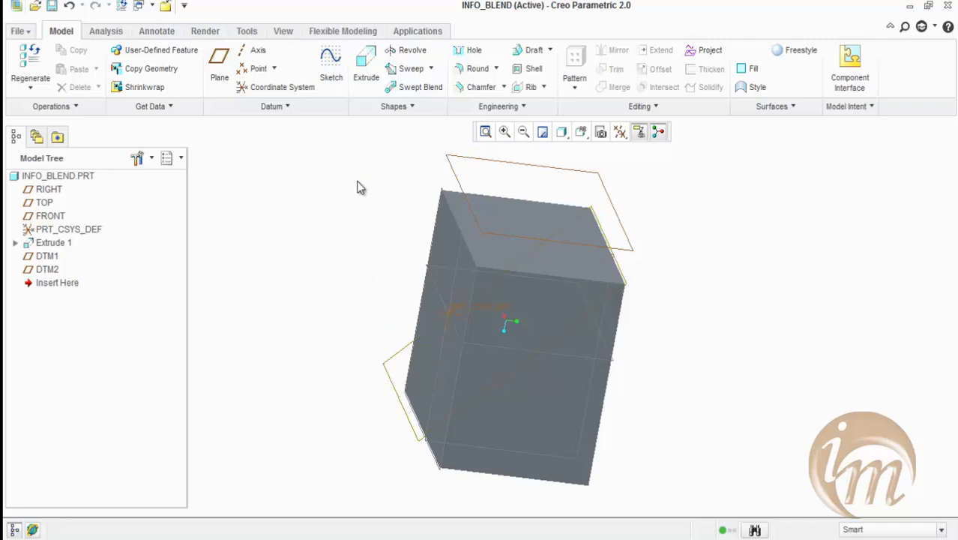
pyautogui.click(362, 75)
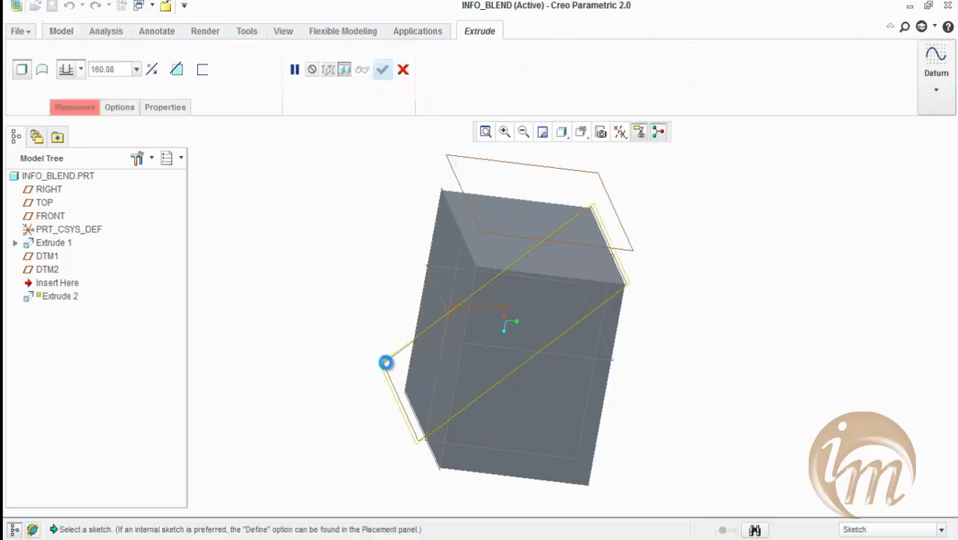
pyautogui.click(385, 362)
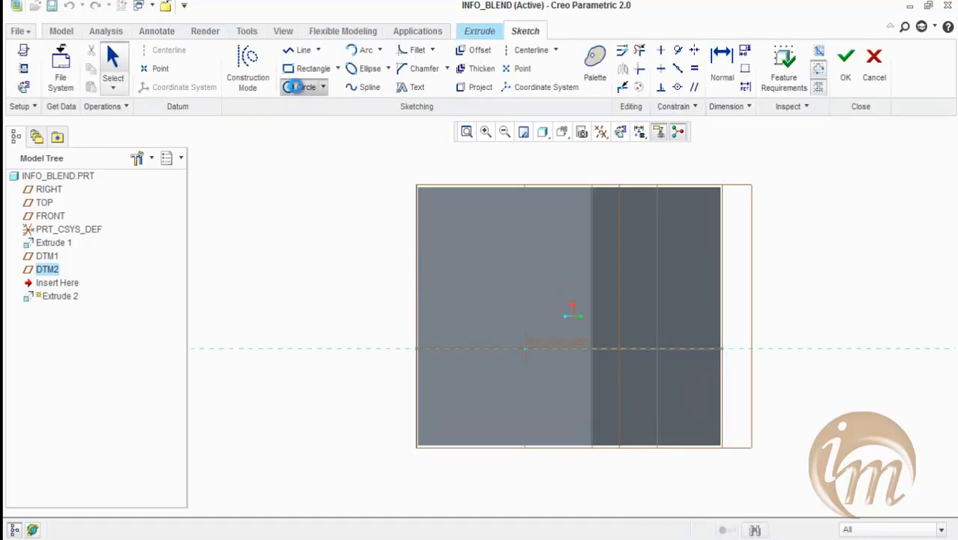
pyautogui.click(293, 87)
pyautogui.click(591, 318)
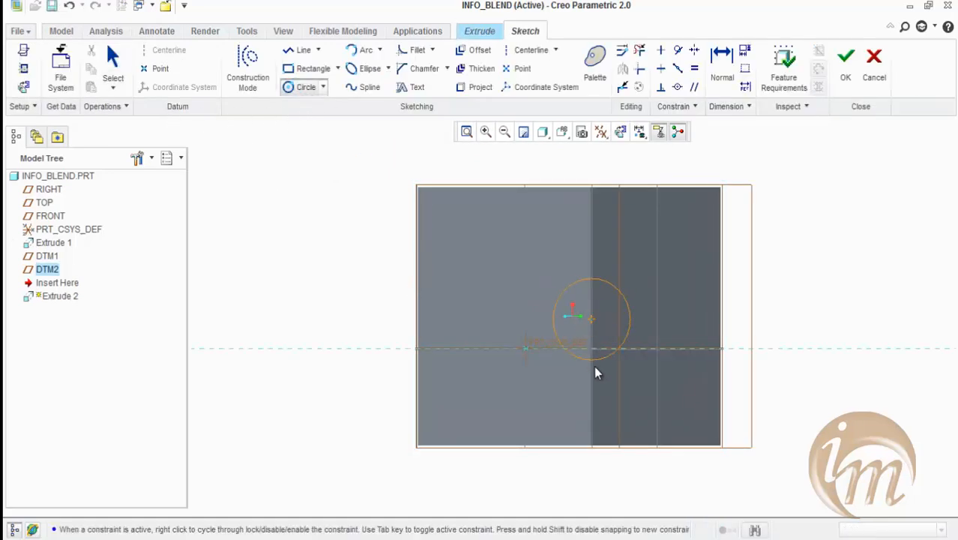
pyautogui.click(593, 369)
pyautogui.middleClick(834, 255)
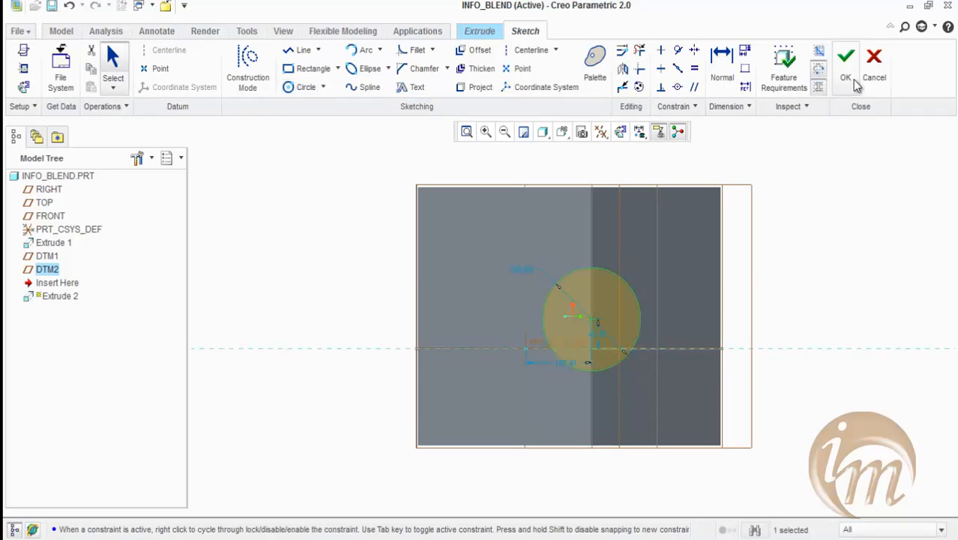
pyautogui.click(845, 67)
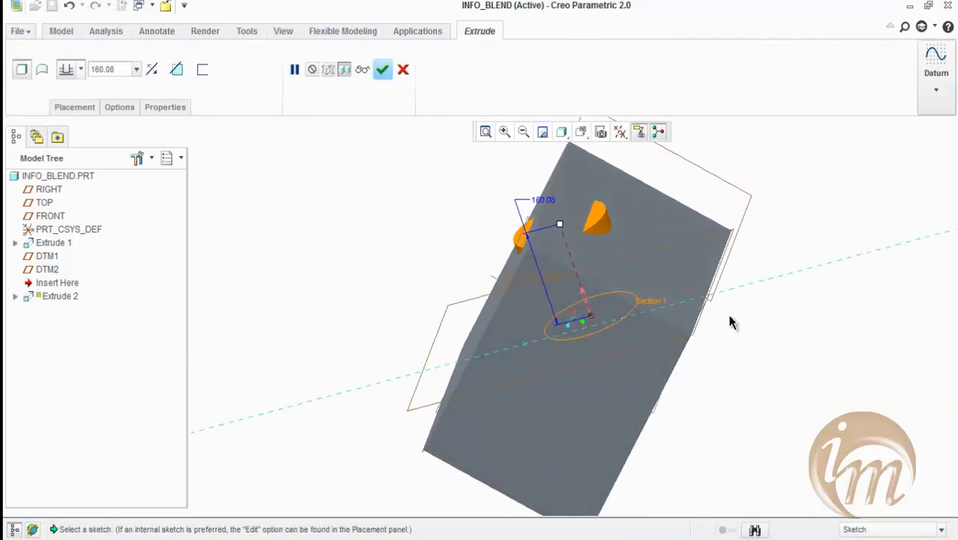
# Pull the circle's extrusion depth to about 402.5 so it projects from the block's top face, and create the cylinder
pyautogui.moveTo(572, 277); pyautogui.dragTo(540, 182)
pyautogui.moveTo(617, 373); pyautogui.dragTo(766, 409, button='middle')
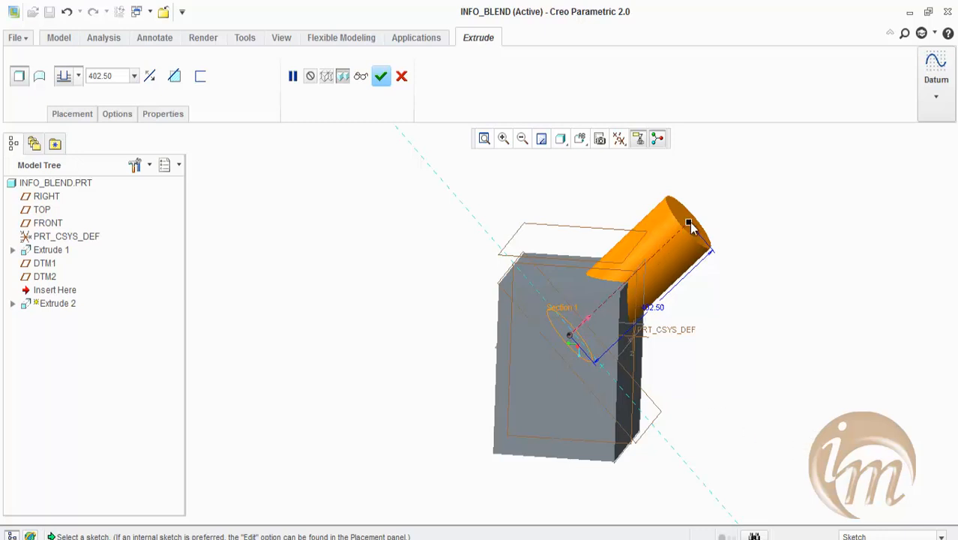
pyautogui.click(380, 76)
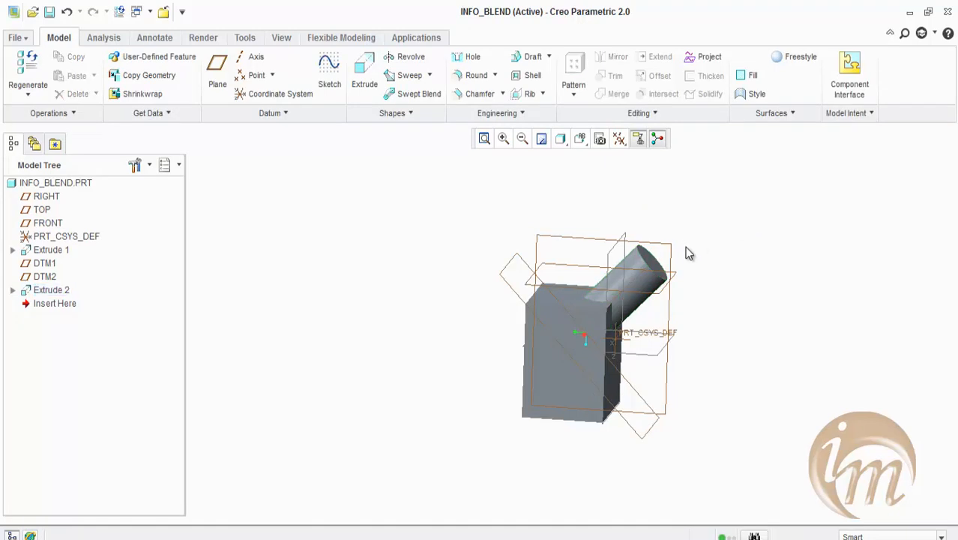
pyautogui.moveTo(702, 290); pyautogui.dragTo(737, 293, button='middle')
# Redefine the angled datum plane DTM2 with a rotation of 20 degrees from the block's top face
pyautogui.rightClick(47, 278)
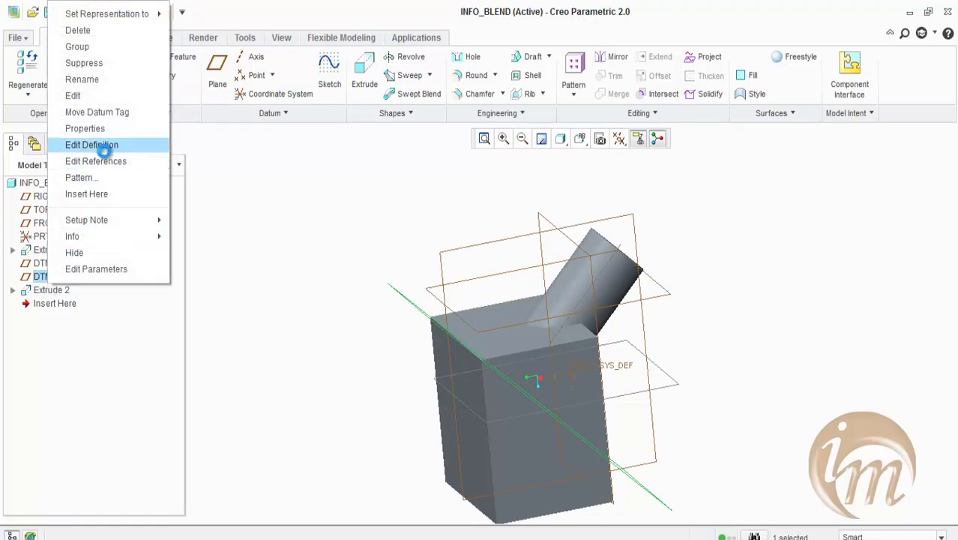
pyautogui.click(104, 149)
pyautogui.doubleClick(396, 260)
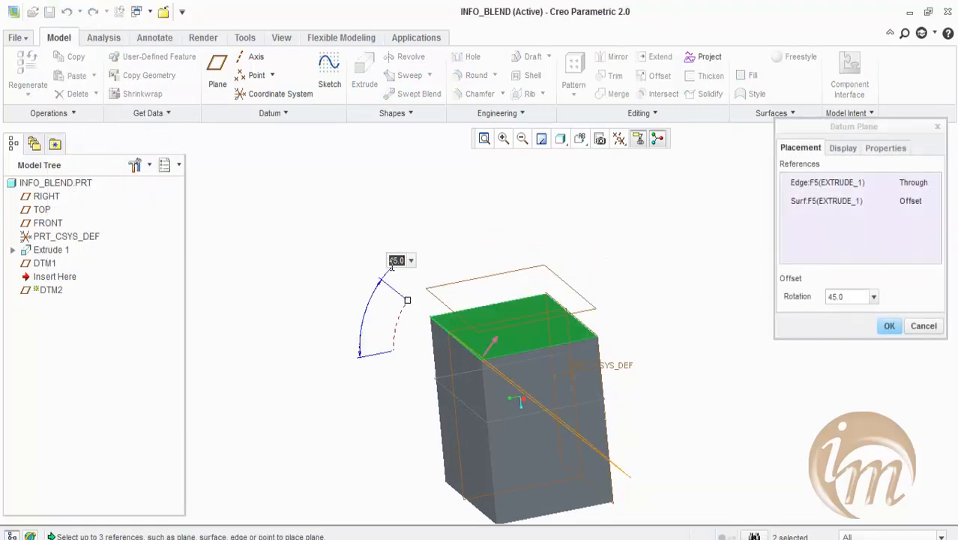
pyautogui.write('20')
pyautogui.press('Return')
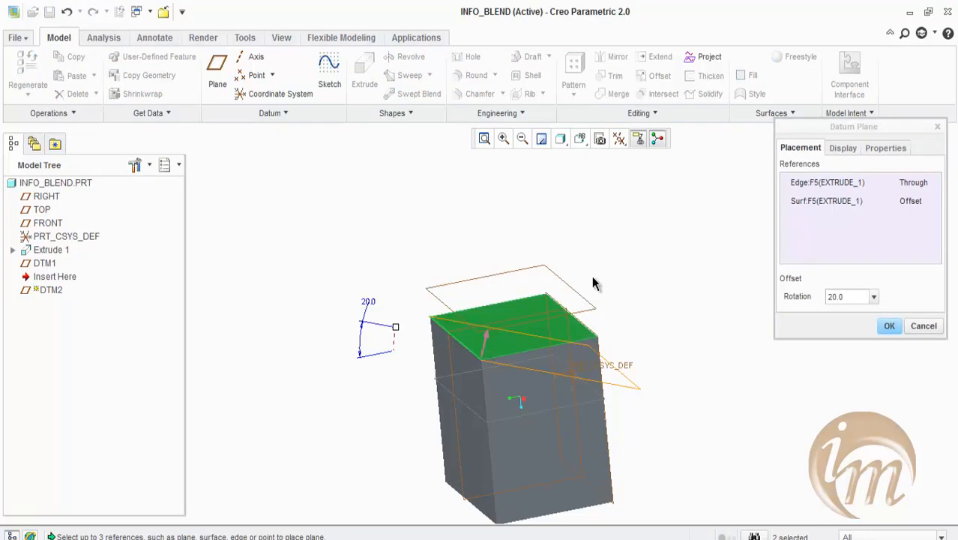
pyautogui.click(884, 327)
pyautogui.moveTo(665, 396)
pyautogui.mouseDown(button='middle')
pyautogui.moveTo(629, 386)
pyautogui.moveTo(669, 381)
pyautogui.mouseUp(button='middle')
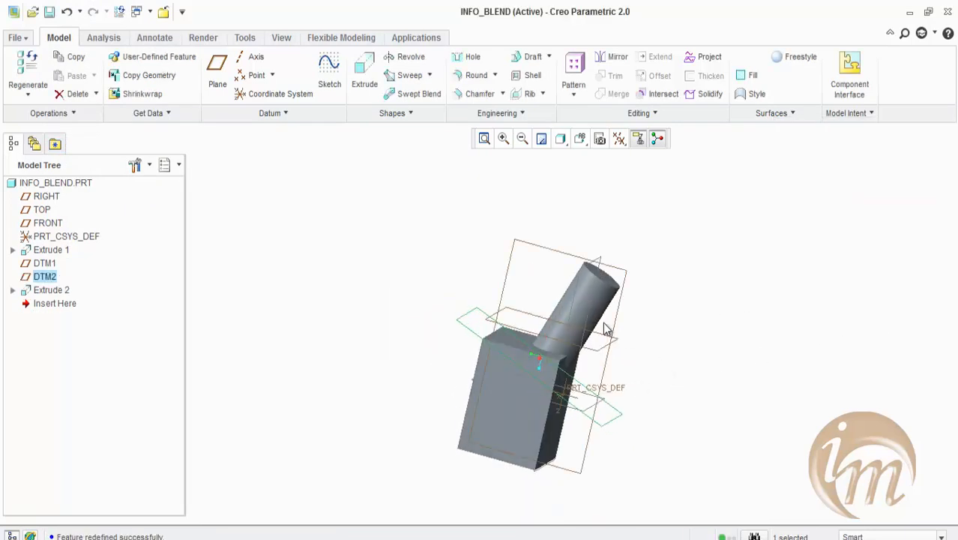
pyautogui.scroll(-3, 520, 289)
pyautogui.moveTo(580, 341)
pyautogui.mouseDown(button='middle')
pyautogui.moveTo(589, 353)
pyautogui.moveTo(574, 348)
pyautogui.mouseUp(button='middle')
pyautogui.scroll(2, 551, 366)
pyautogui.scroll(2, 551, 371)
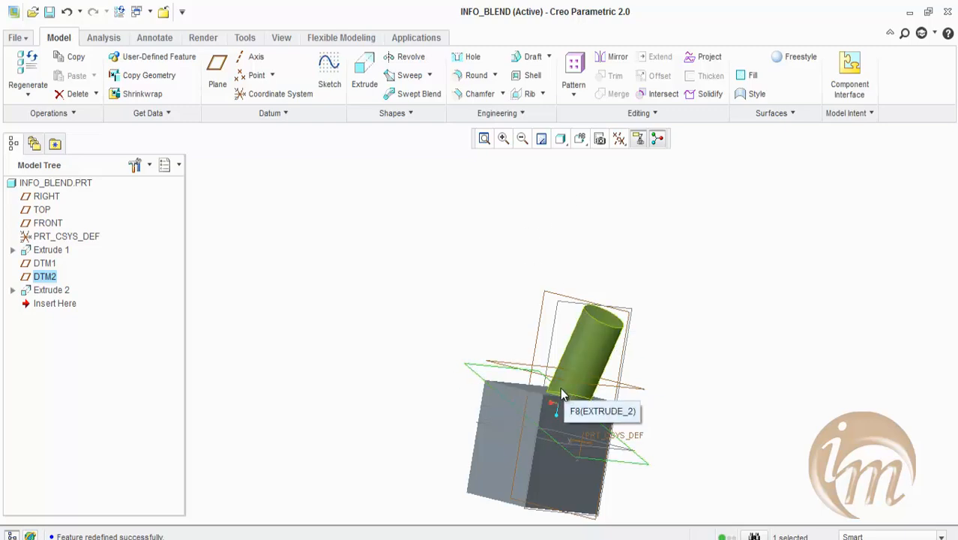
# Begin deleting DTM2, examine how its dependent features would be handled, and cancel the deletion
pyautogui.click(458, 368)
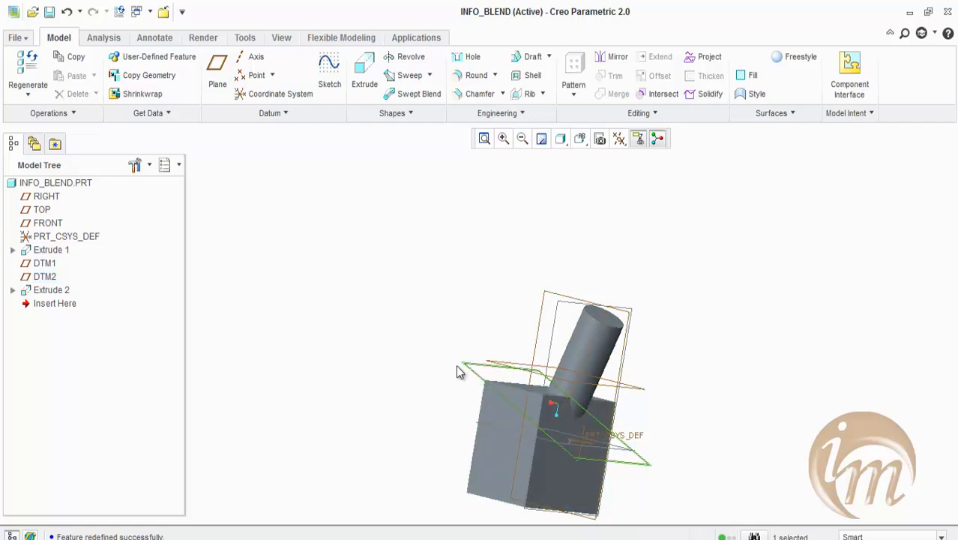
pyautogui.rightClick(41, 277)
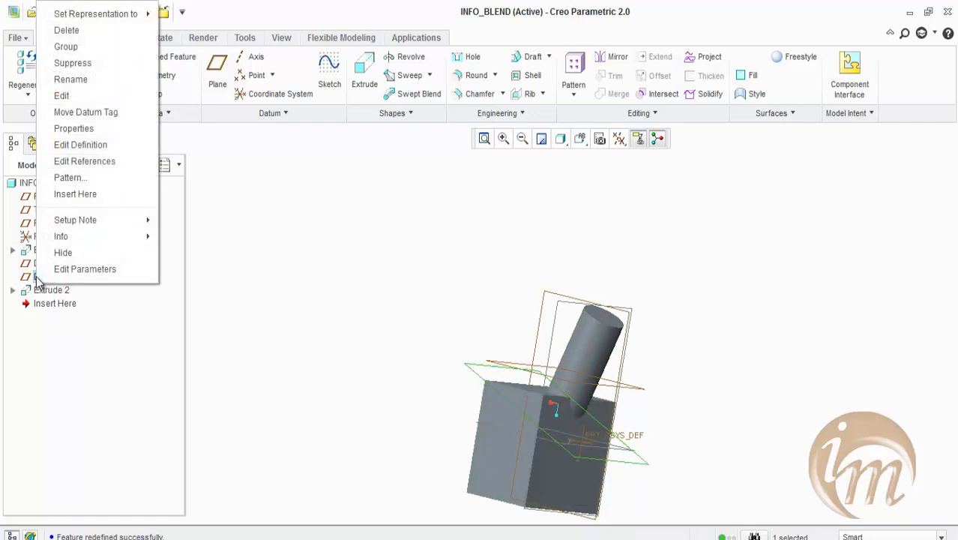
pyautogui.click(88, 31)
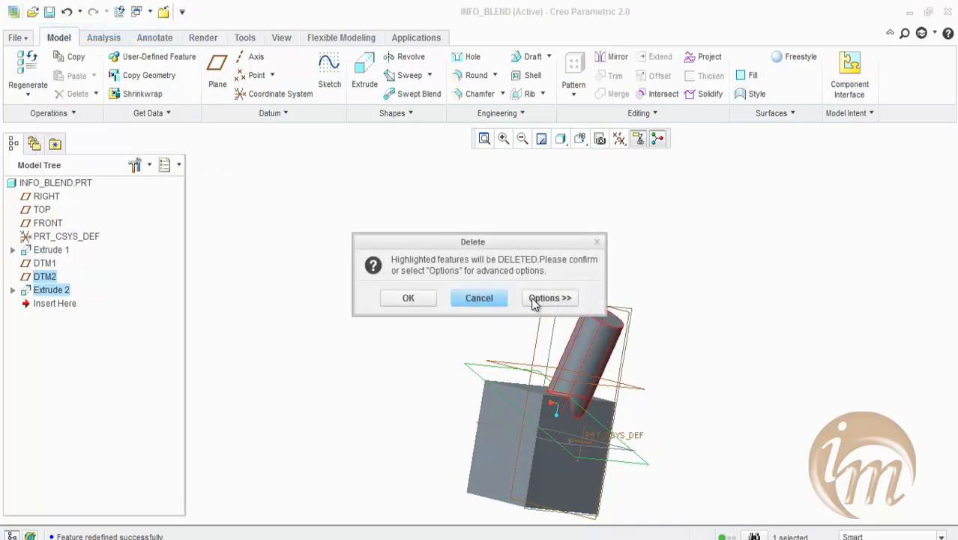
pyautogui.moveTo(481, 242); pyautogui.dragTo(427, 208)
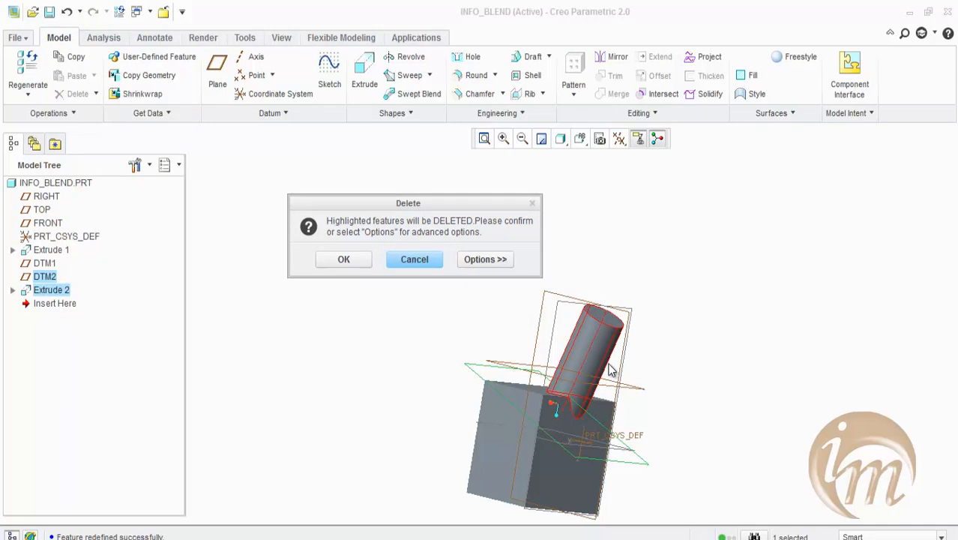
pyautogui.click(477, 259)
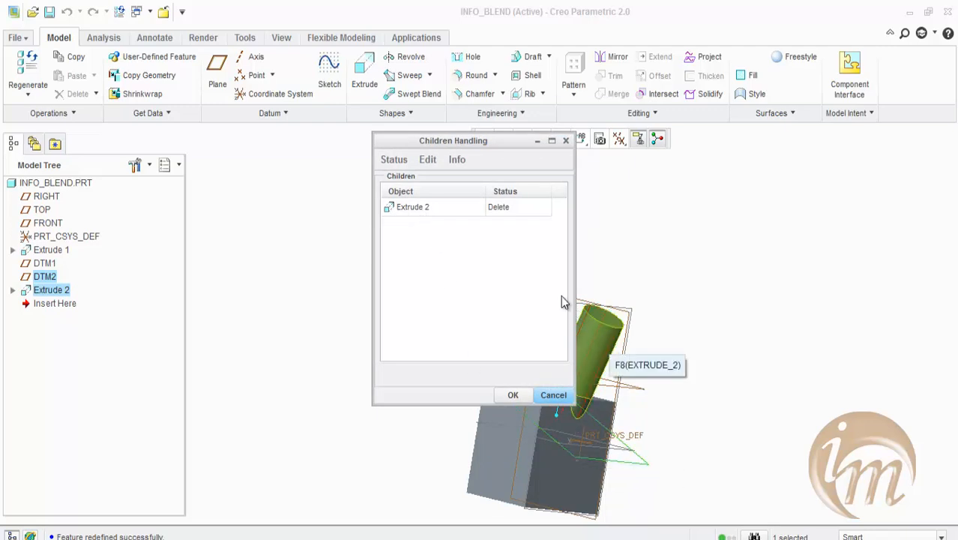
pyautogui.click(552, 397)
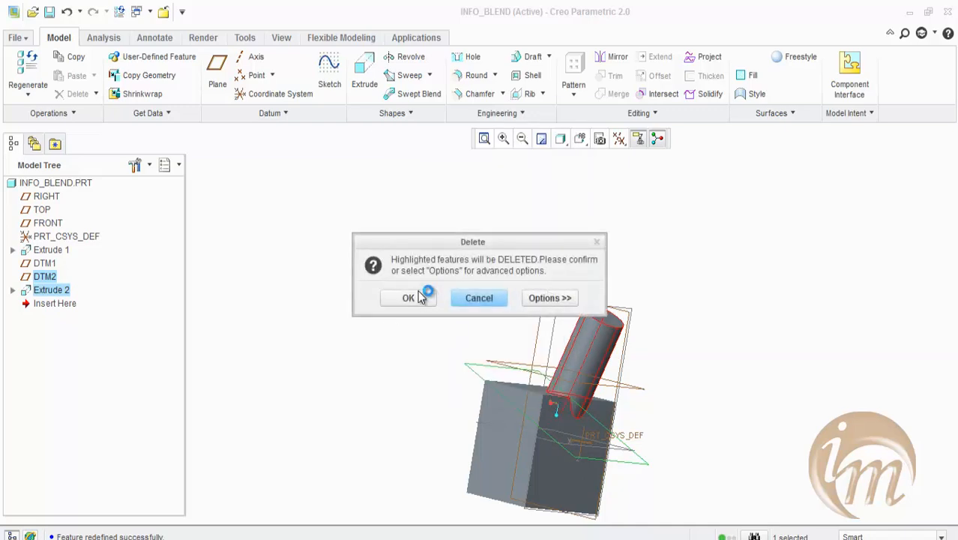
pyautogui.click(470, 298)
# Delete the cylinder extrusion together with both datum planes, DTM1 and DTM2, leaving only the block
pyautogui.moveTo(459, 305); pyautogui.dragTo(400, 279, button='middle')
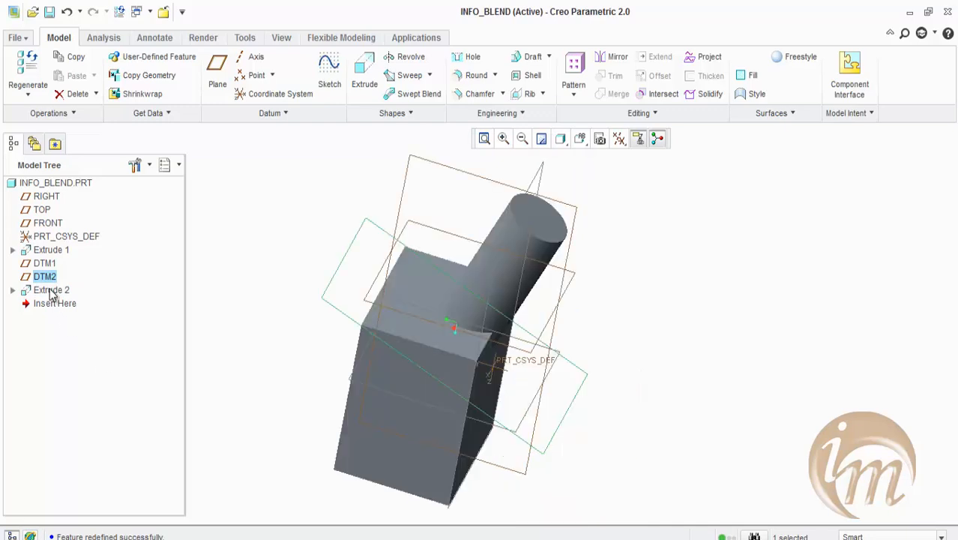
pyautogui.click(53, 289)
pyautogui.keyDown('ctrl'); pyautogui.click(45, 277); pyautogui.keyUp('ctrl')
pyautogui.keyDown('ctrl'); pyautogui.click(44, 264); pyautogui.keyUp('ctrl')
pyautogui.rightClick(48, 265)
pyautogui.click(75, 289)
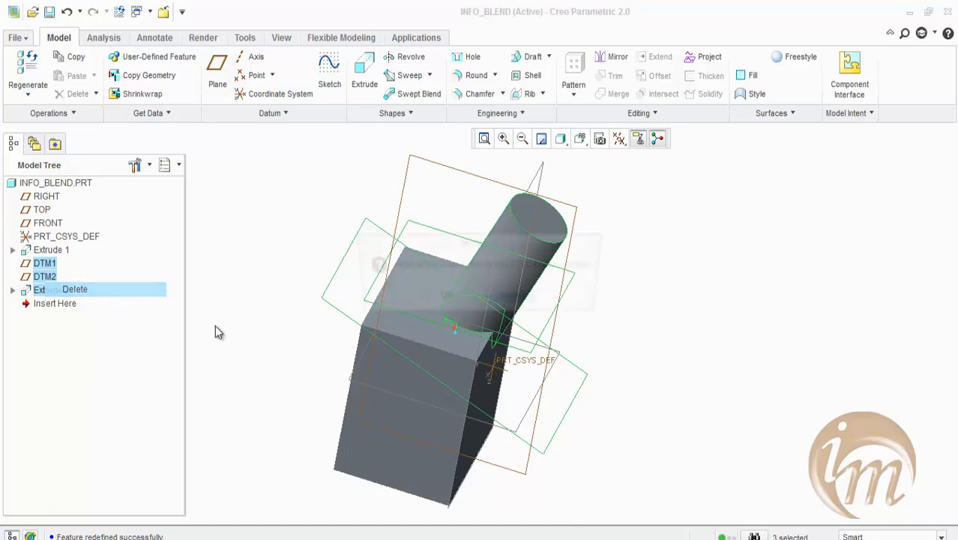
pyautogui.click(430, 297)
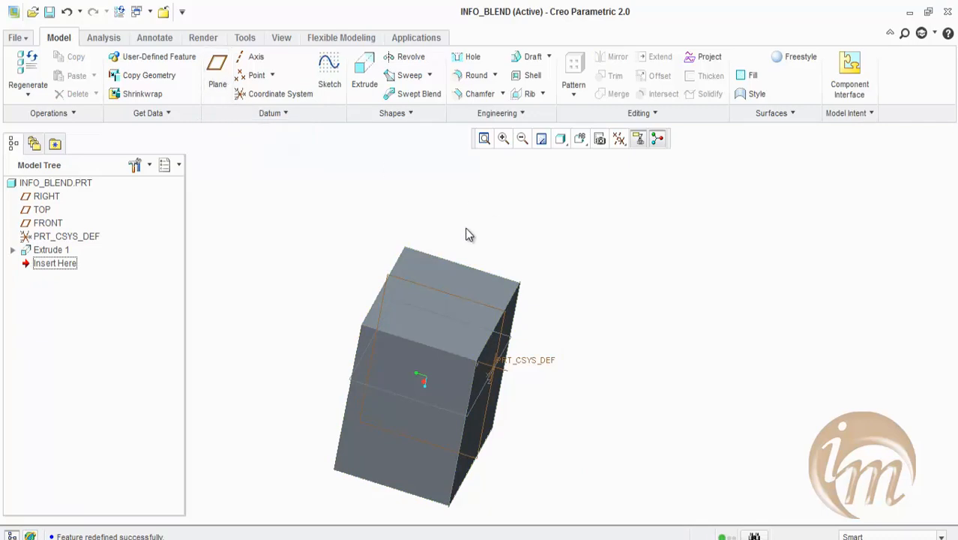
# Create a datum plane through three block vertices: two diagonally opposite top corners and one bottom corner
pyautogui.moveTo(504, 295); pyautogui.dragTo(551, 302, button='middle')
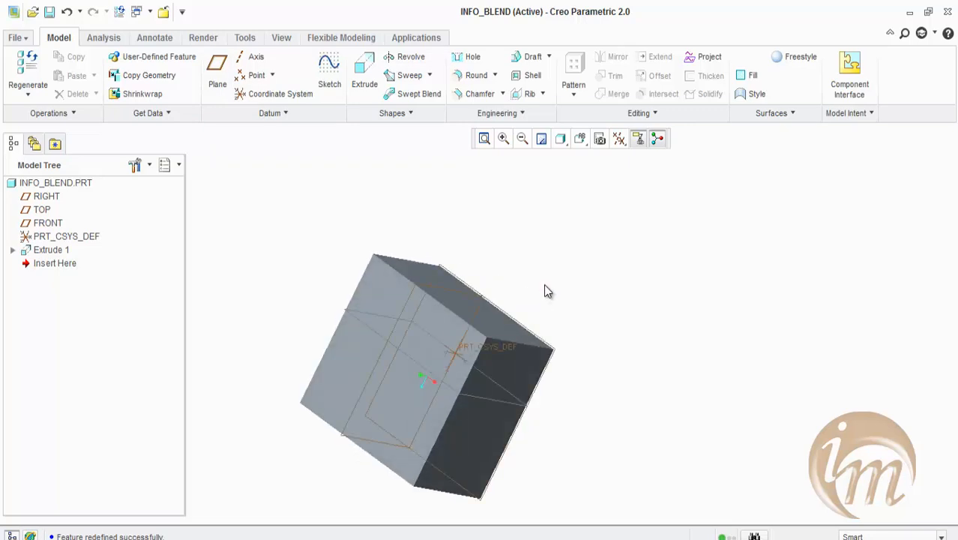
pyautogui.moveTo(592, 352); pyautogui.dragTo(407, 206, button='middle')
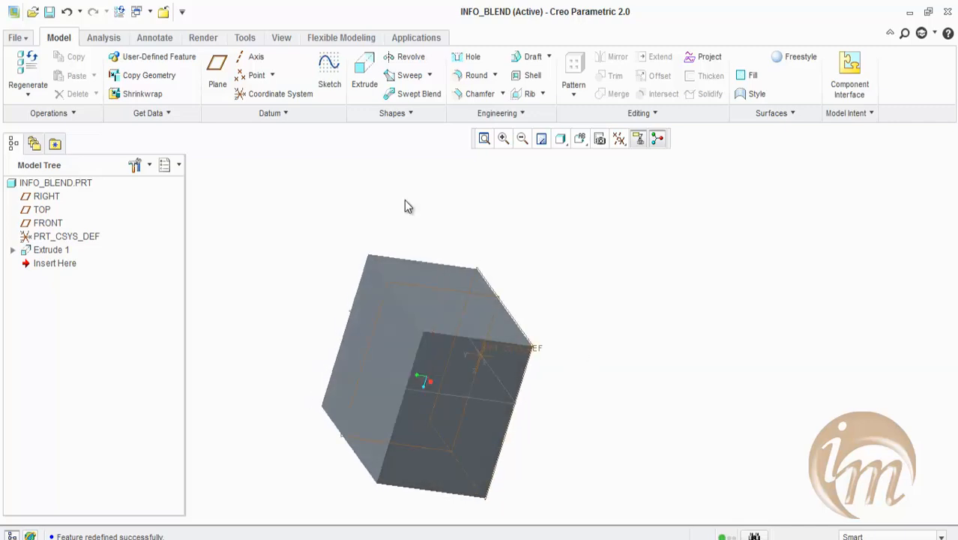
pyautogui.click(226, 81)
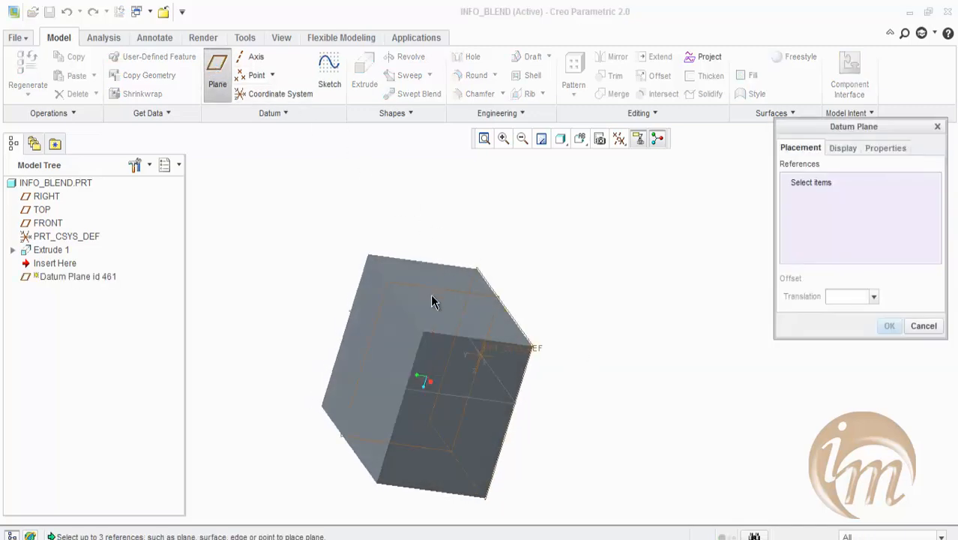
pyautogui.click(425, 333)
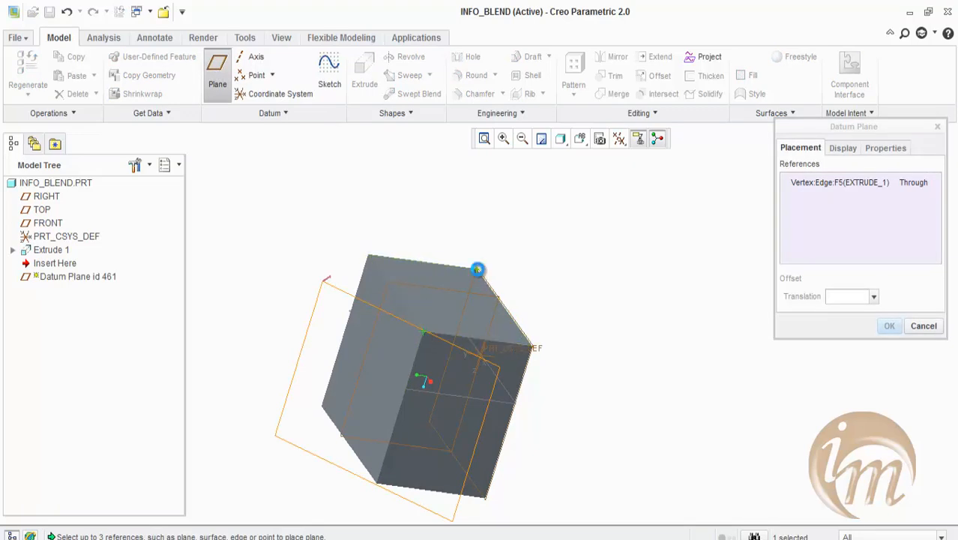
pyautogui.click(477, 270)
pyautogui.moveTo(628, 409); pyautogui.dragTo(555, 445, button='middle')
pyautogui.click(433, 509)
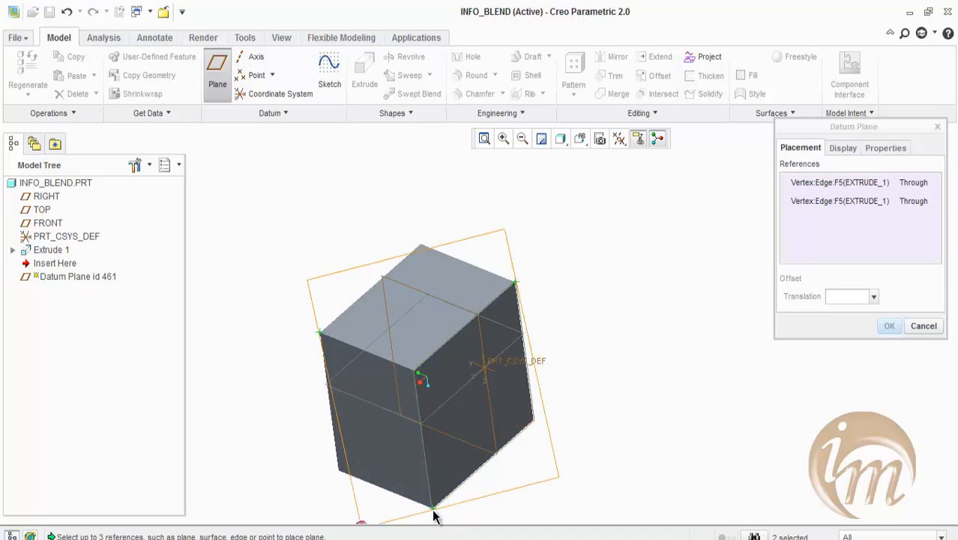
pyautogui.moveTo(501, 397); pyautogui.dragTo(557, 387, button='middle')
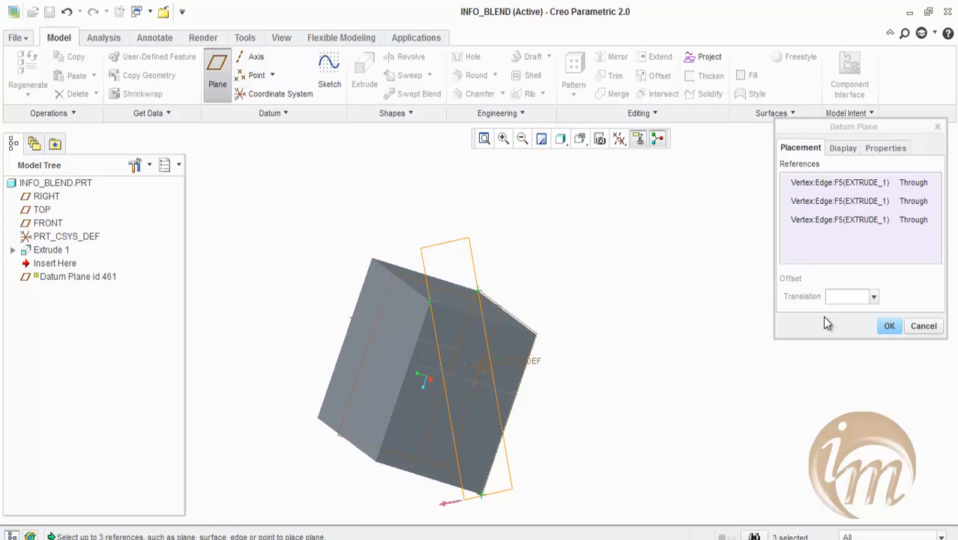
pyautogui.click(889, 327)
pyautogui.click(652, 381)
# Start another datum plane referenced to the block's top face and pull its offset about 174 upward
pyautogui.moveTo(653, 381); pyautogui.dragTo(563, 364, button='middle')
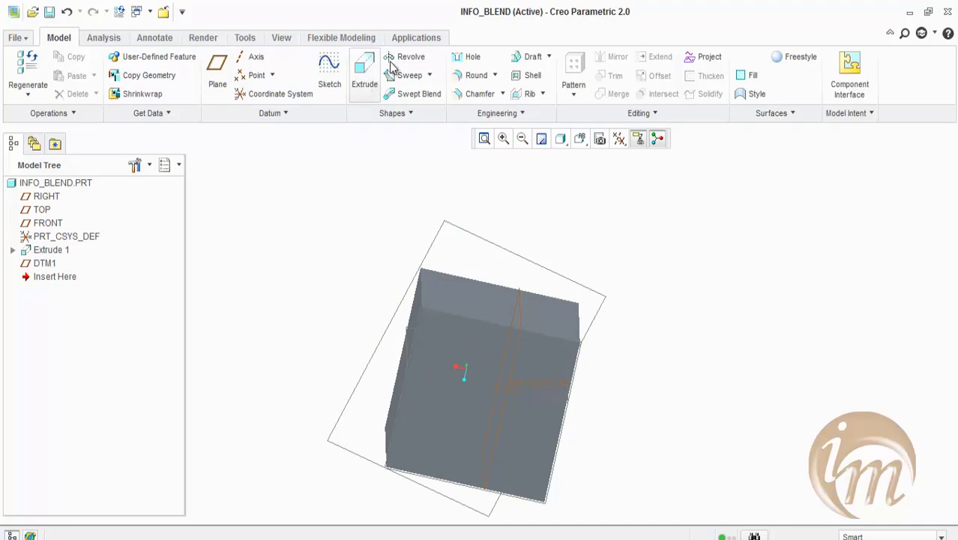
pyautogui.moveTo(651, 326); pyautogui.dragTo(614, 319, button='middle')
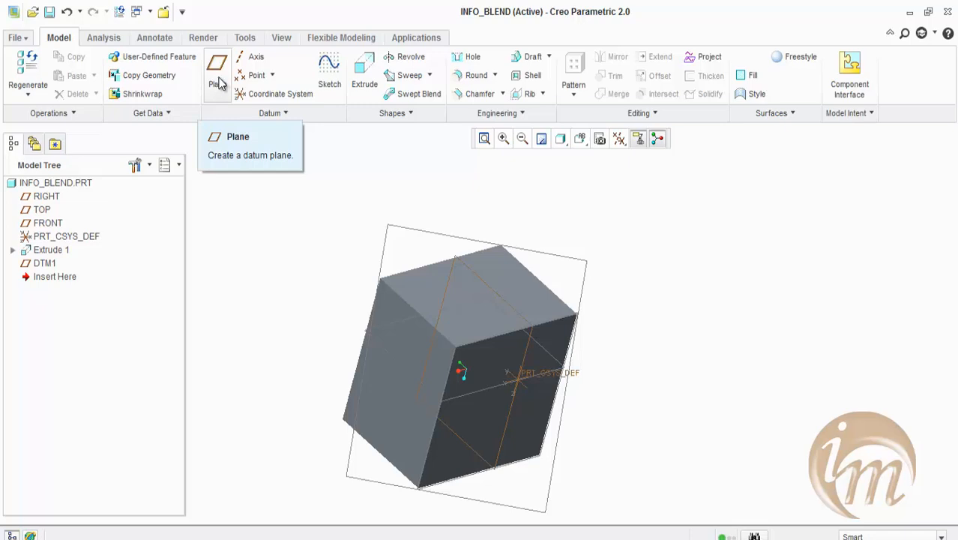
pyautogui.click(217, 84)
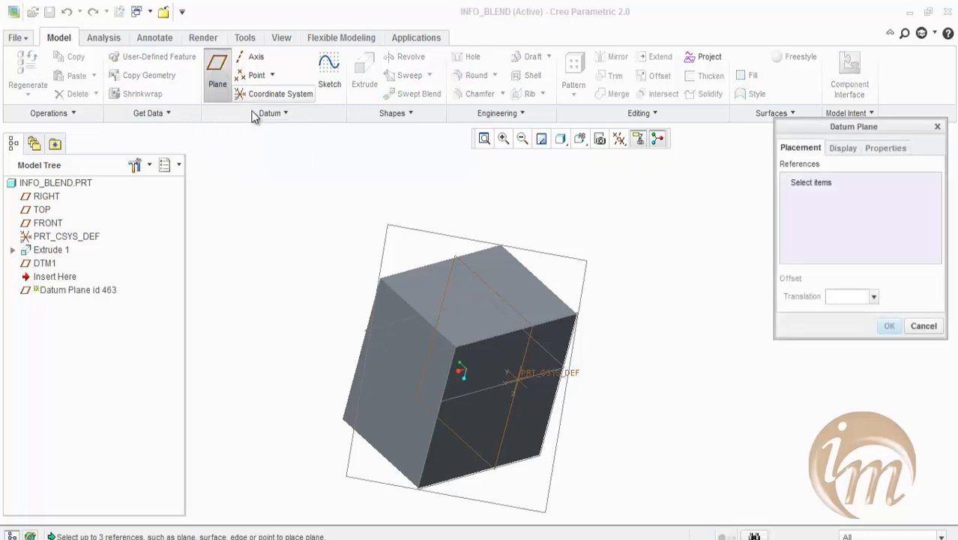
pyautogui.moveTo(601, 323); pyautogui.dragTo(525, 330, button='middle')
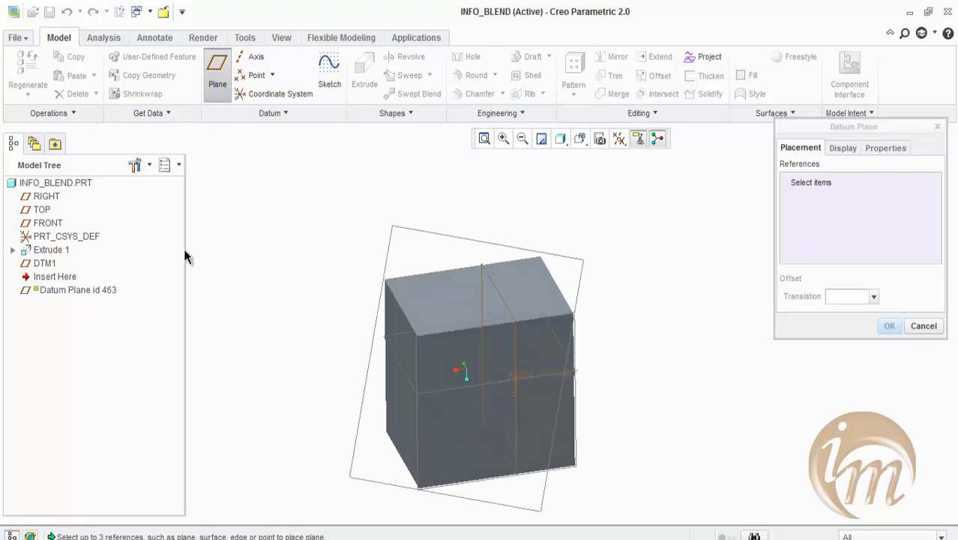
pyautogui.click(443, 300)
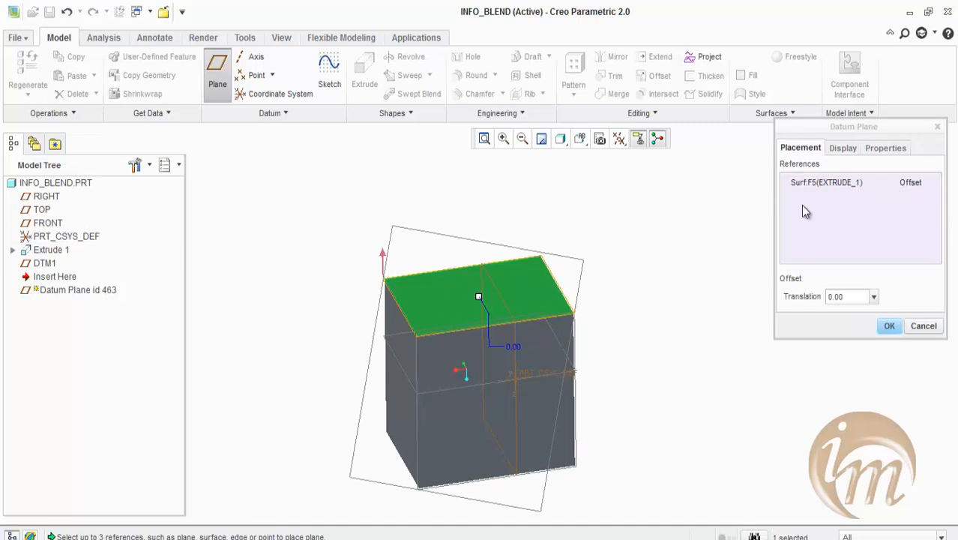
pyautogui.moveTo(479, 299); pyautogui.dragTo(477, 229)
pyautogui.moveTo(603, 365); pyautogui.dragTo(578, 342, button='middle')
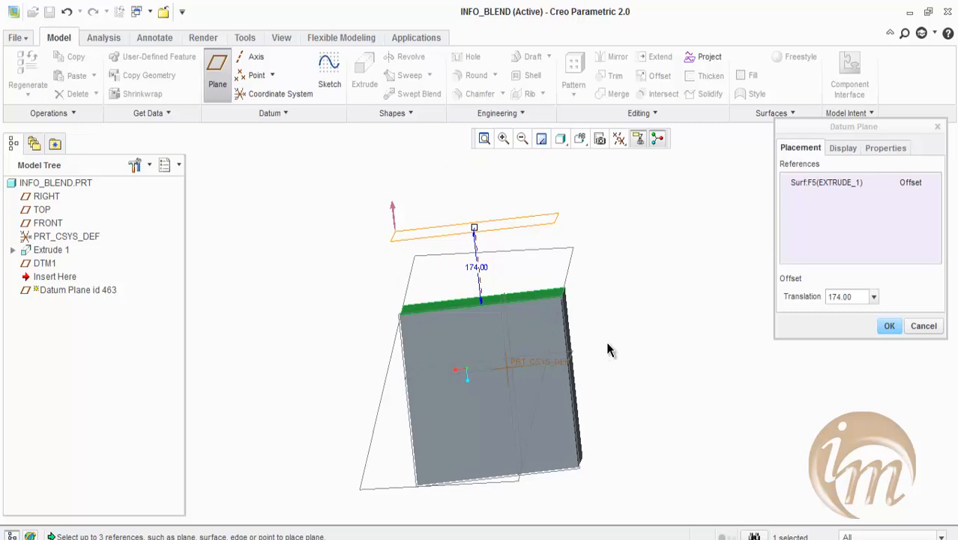
# Set the new datum plane's constraint on the block's top face to Parallel and inspect the preview
pyautogui.click(911, 187)
pyautogui.click(935, 184)
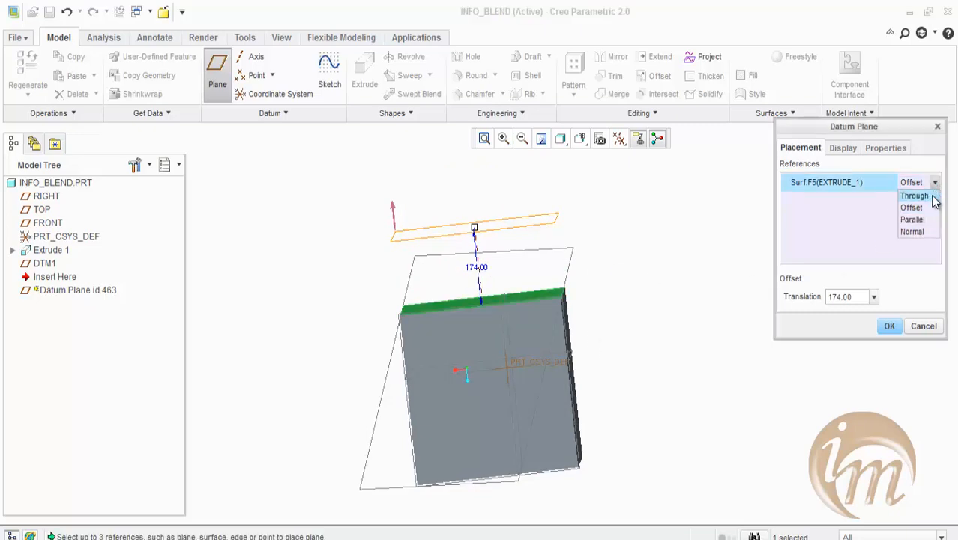
pyautogui.click(921, 219)
pyautogui.moveTo(629, 325); pyautogui.dragTo(684, 298, button='middle')
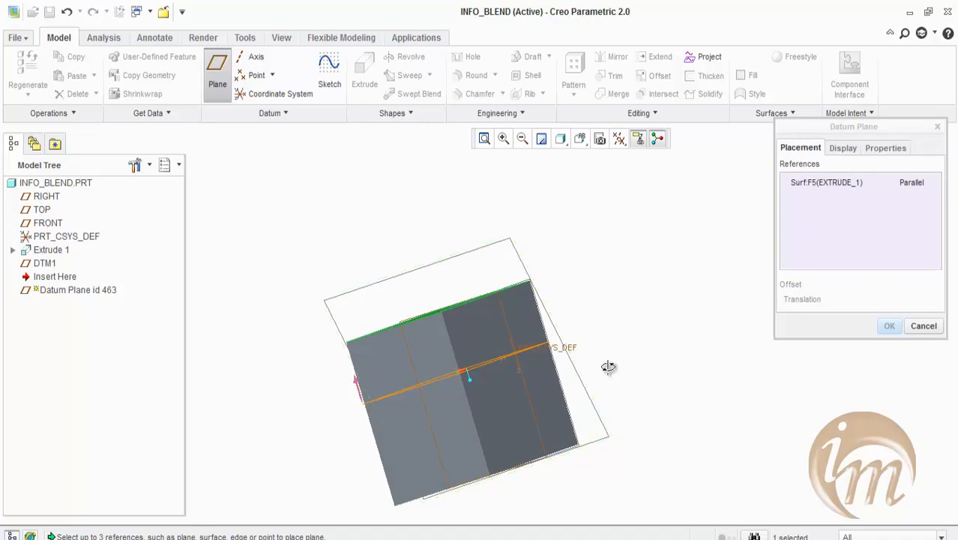
pyautogui.moveTo(608, 367); pyautogui.dragTo(605, 391, button='middle')
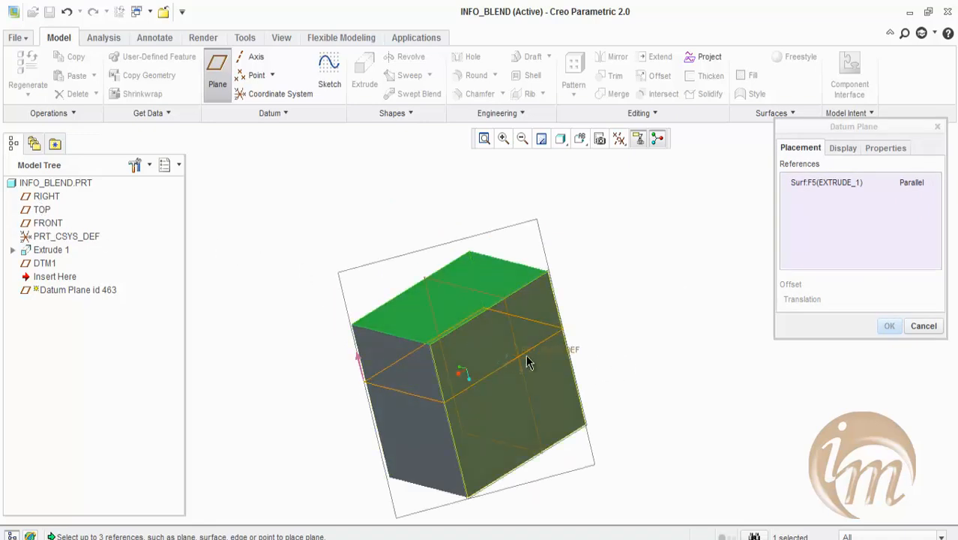
# Switch the top face reference of the datum plane to Normal and inspect the resulting preview
pyautogui.click(907, 188)
pyautogui.click(910, 187)
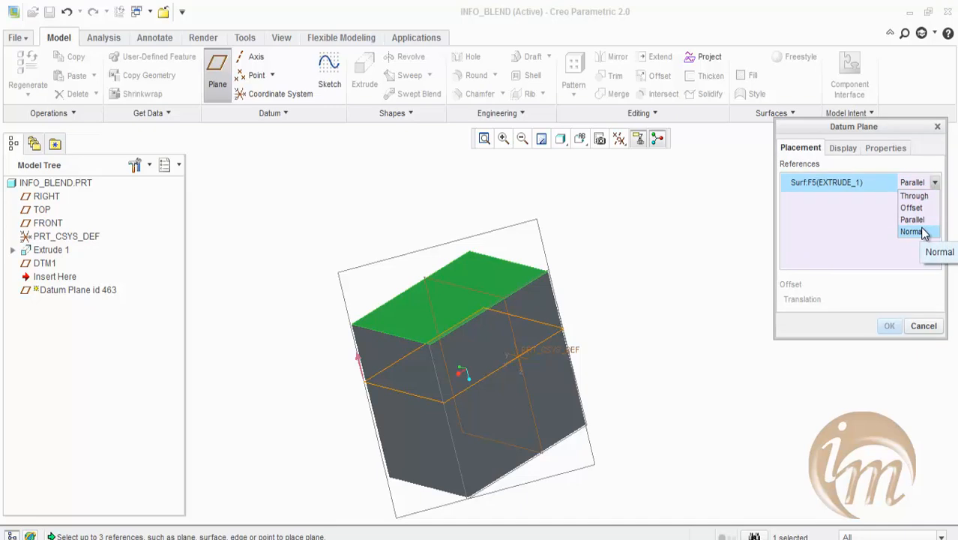
pyautogui.click(922, 232)
pyautogui.moveTo(680, 372); pyautogui.dragTo(653, 309, button='middle')
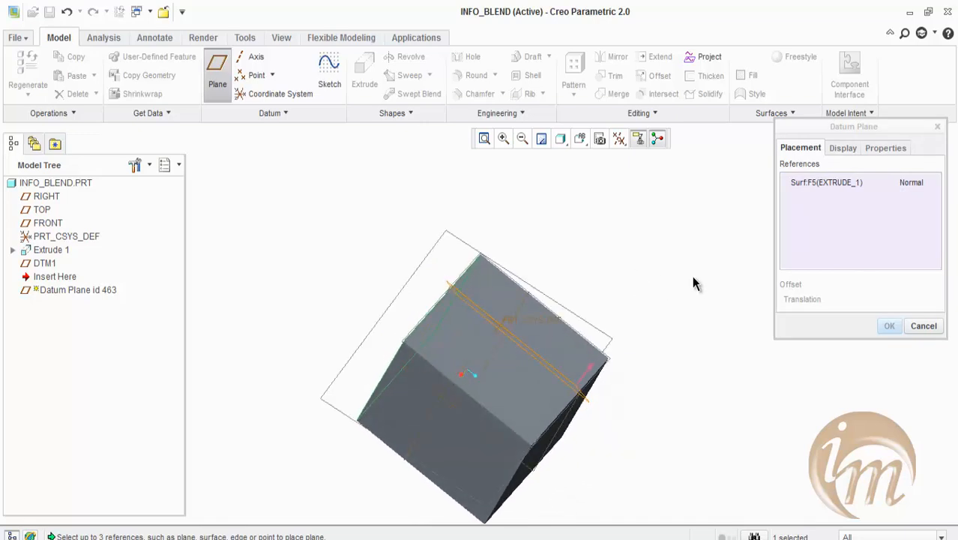
# Set the top face reference to Through and create the datum plane on that face
pyautogui.click(911, 184)
pyautogui.click(933, 186)
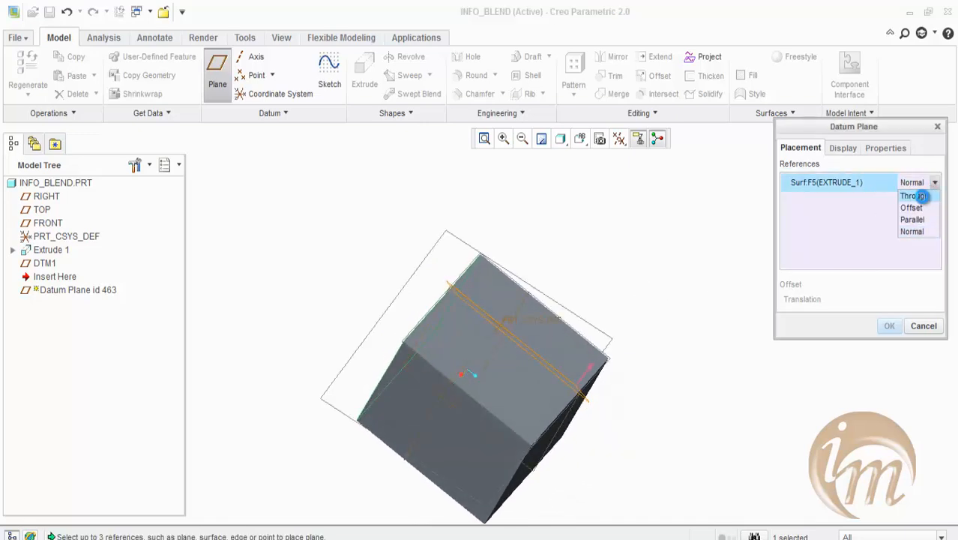
pyautogui.click(919, 195)
pyautogui.moveTo(592, 274); pyautogui.dragTo(630, 292, button='middle')
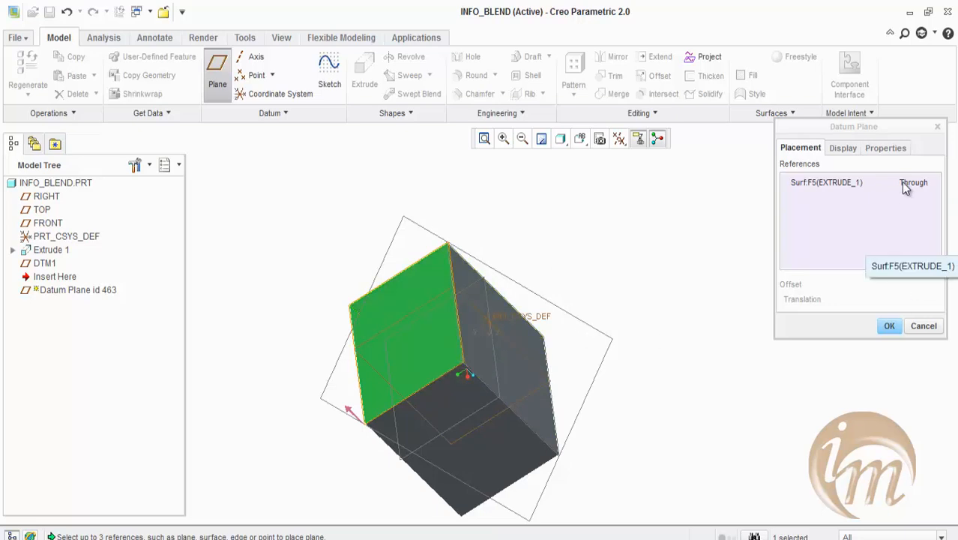
pyautogui.click(889, 325)
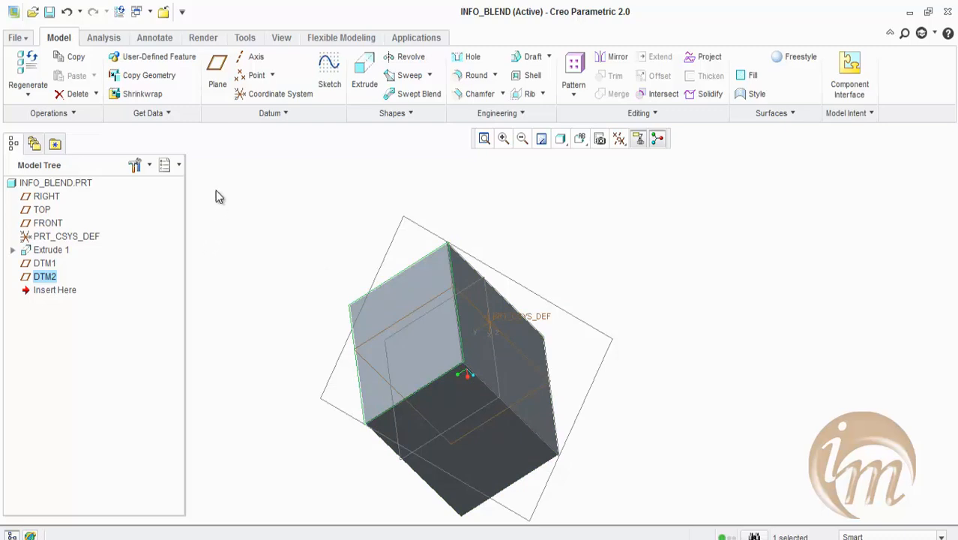
# Delete the datum planes DTM1 and DTM2 together
pyautogui.keyDown('ctrl'); pyautogui.click(42, 264); pyautogui.keyUp('ctrl')
pyautogui.rightClick(43, 263)
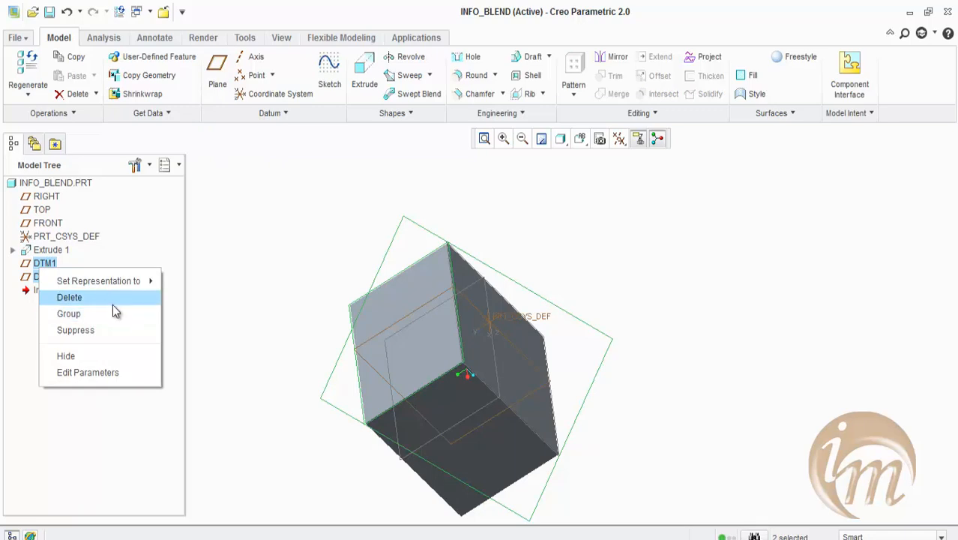
pyautogui.click(114, 297)
pyautogui.click(453, 300)
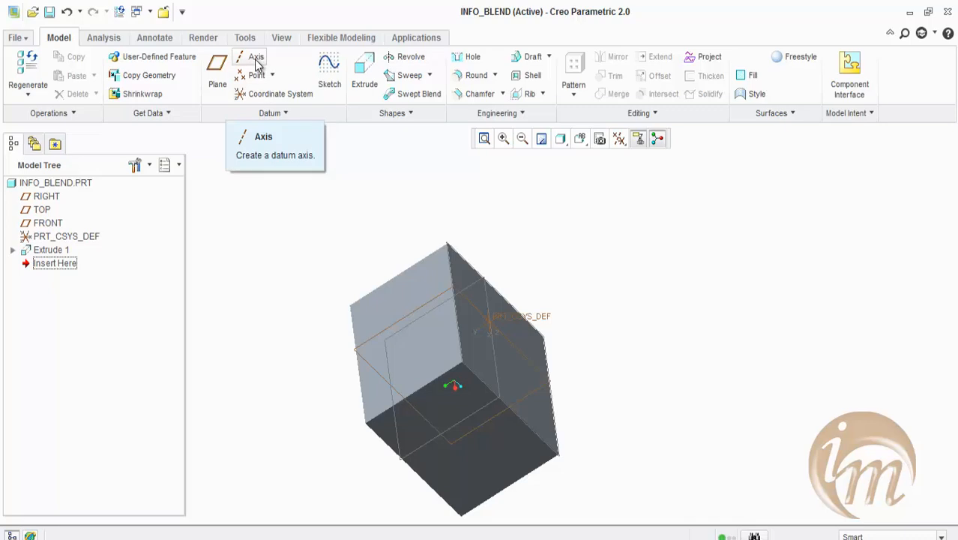
# Start an extrusion on the block's top face and sketch a circle centred about 160 and 58 from the two reference lines
pyautogui.moveTo(353, 240); pyautogui.dragTo(383, 237, button='middle')
pyautogui.click(359, 86)
pyautogui.click(454, 338)
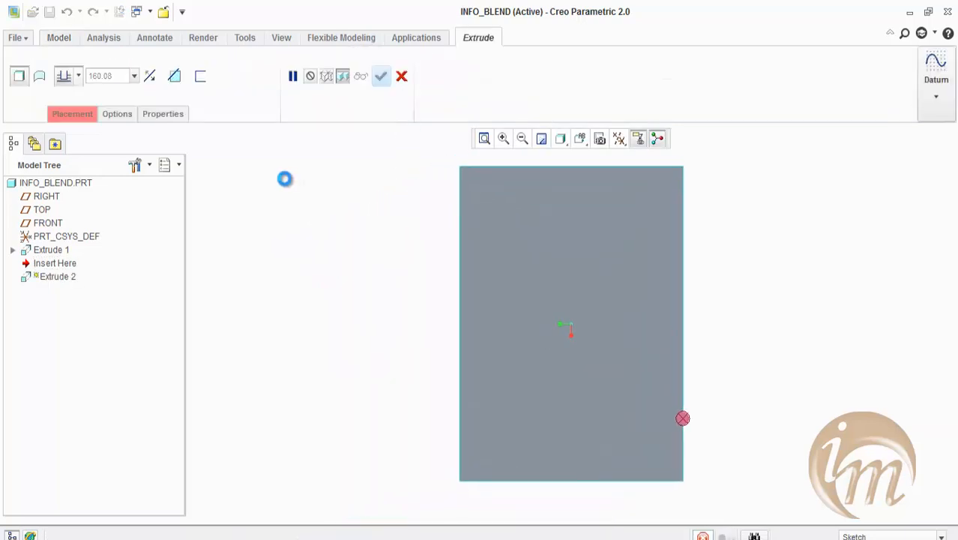
pyautogui.click(300, 94)
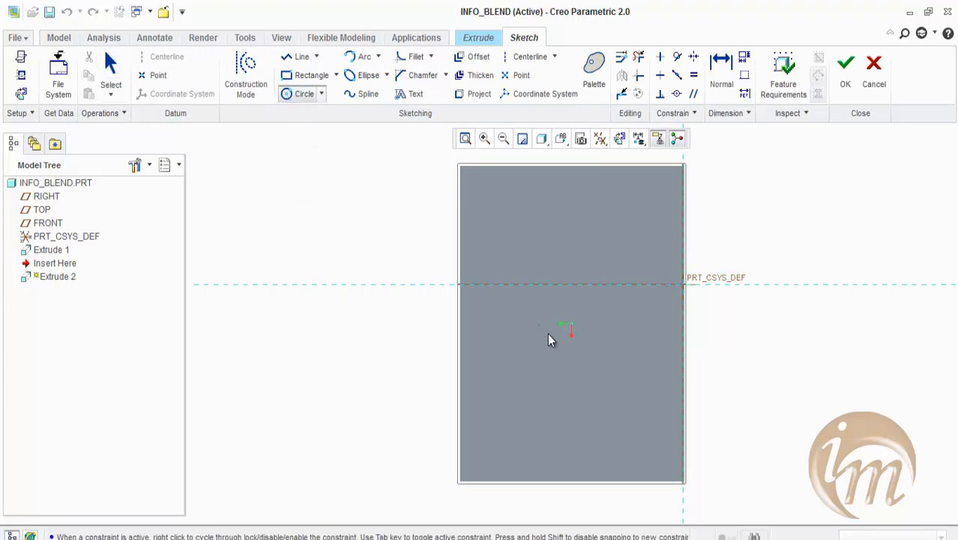
pyautogui.click(571, 383)
pyautogui.middleClick(712, 295)
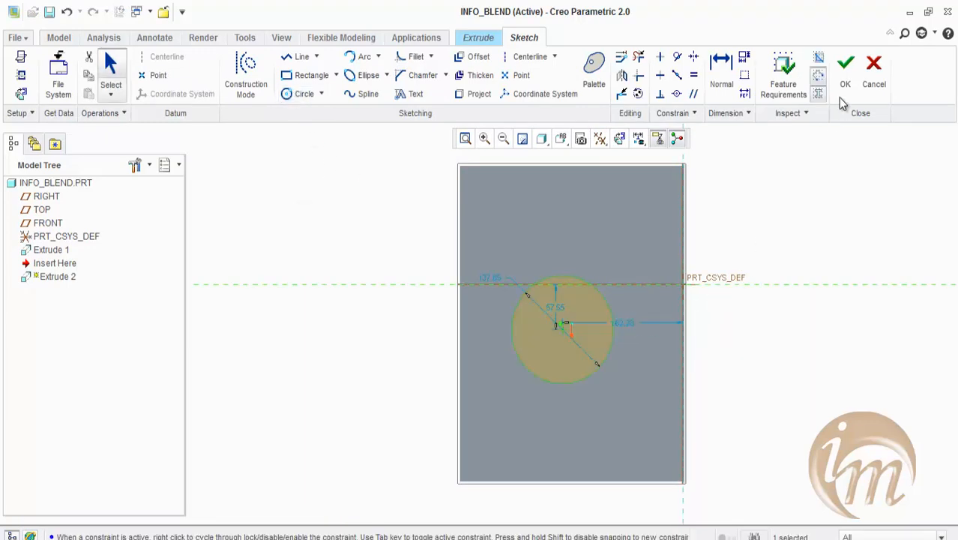
pyautogui.click(844, 75)
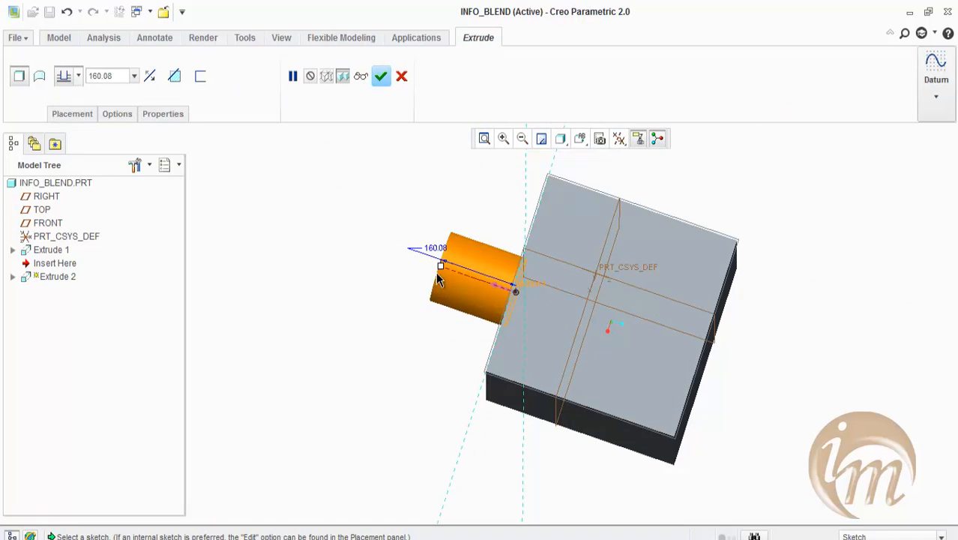
# Extrude the circle about 443 through the block as a material-removing cut
pyautogui.moveTo(441, 268); pyautogui.dragTo(716, 384)
pyautogui.click(175, 76)
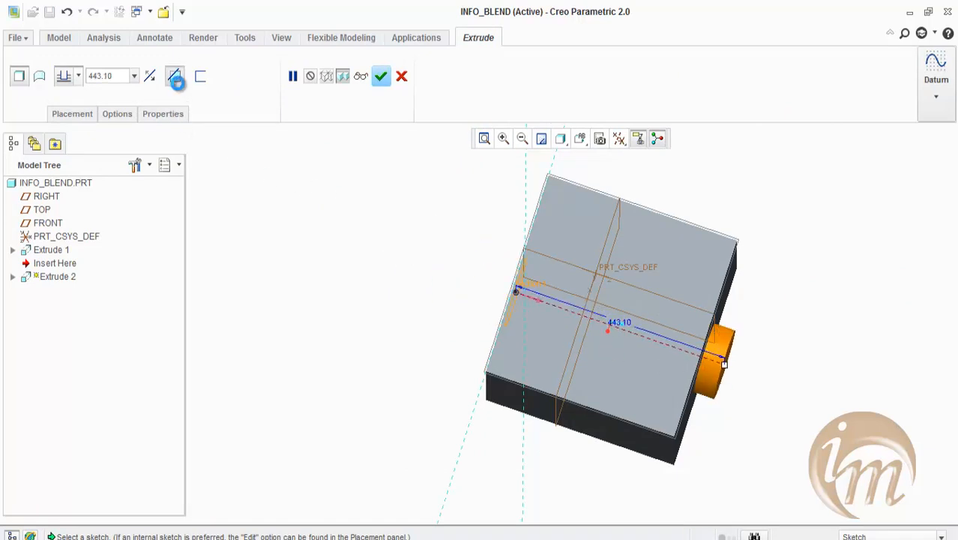
pyautogui.moveTo(376, 362); pyautogui.dragTo(406, 341, button='middle')
pyautogui.click(401, 78)
pyautogui.scroll(-2, 703, 286)
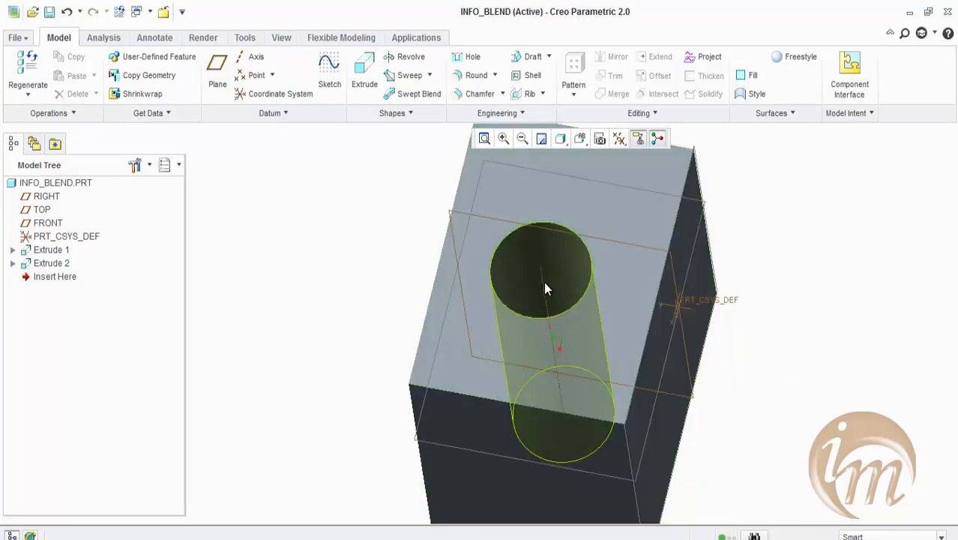
pyautogui.moveTo(684, 352); pyautogui.dragTo(523, 316, button='middle')
pyautogui.click(51, 252)
pyautogui.click(324, 303)
pyautogui.scroll(2, 472, 301)
pyautogui.scroll(1, 481, 322)
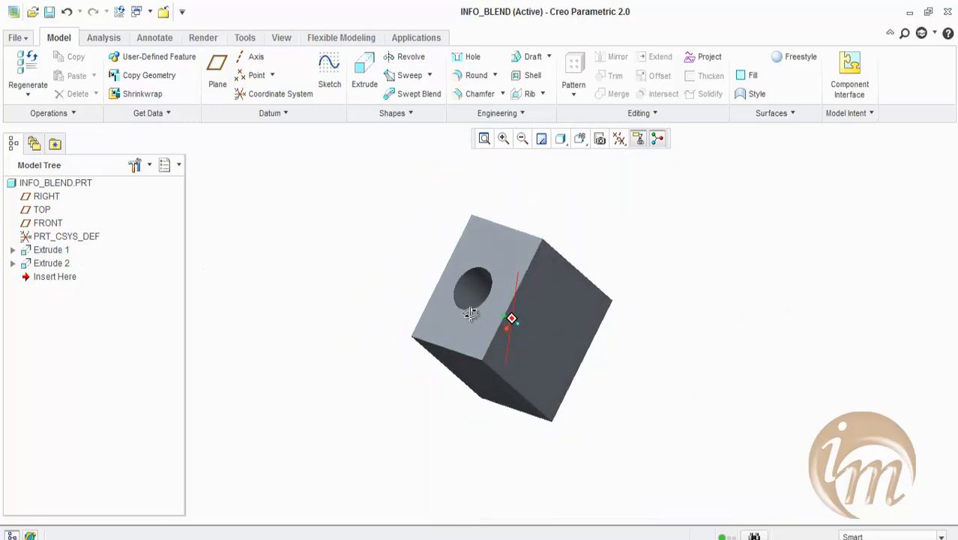
# Start a datum axis through two diagonally opposite block vertices, one on the top face and one at the bottom
pyautogui.click(256, 60)
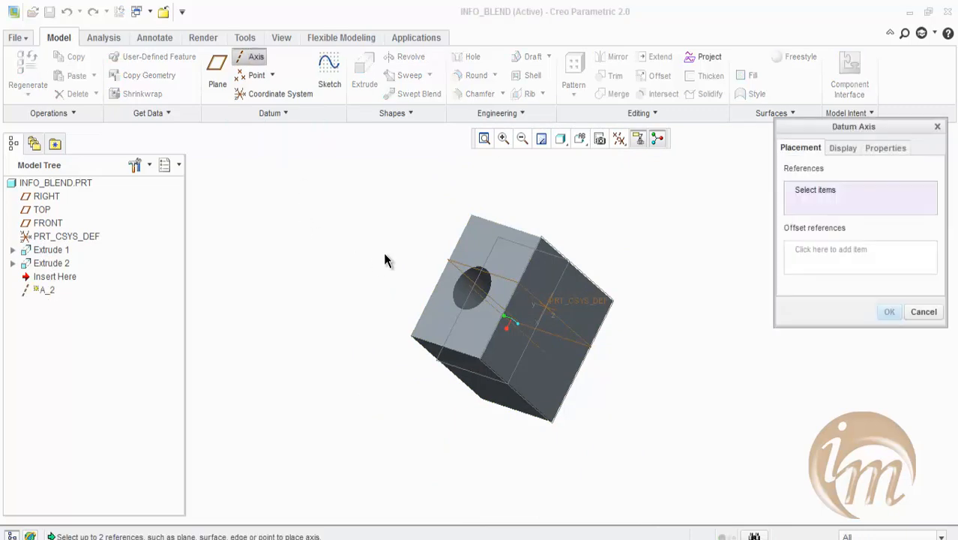
pyautogui.moveTo(404, 261); pyautogui.dragTo(455, 217, button='middle')
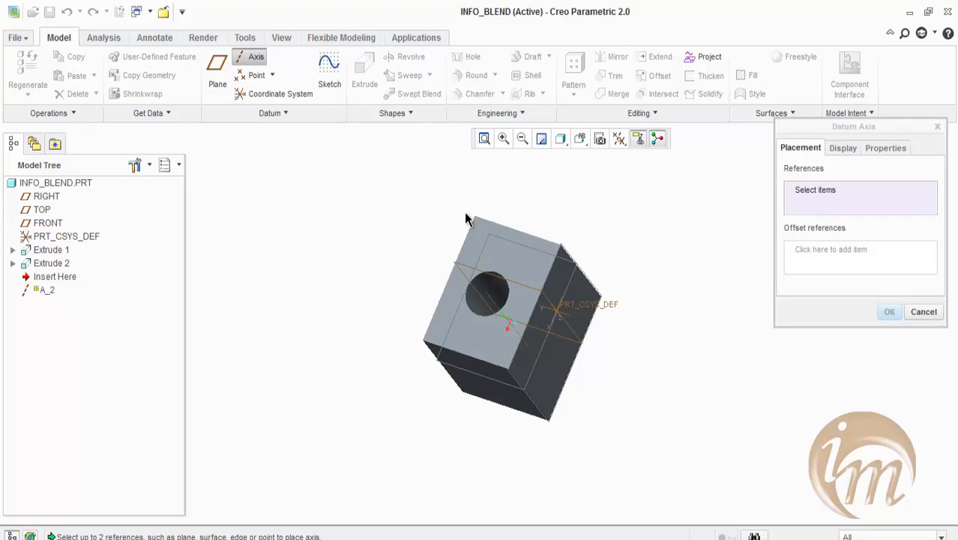
pyautogui.click(474, 215)
pyautogui.moveTo(611, 415)
pyautogui.mouseDown(button='middle')
pyautogui.moveTo(573, 420)
pyautogui.moveTo(554, 442)
pyautogui.moveTo(597, 469)
pyautogui.moveTo(625, 408)
pyautogui.mouseUp(button='middle')
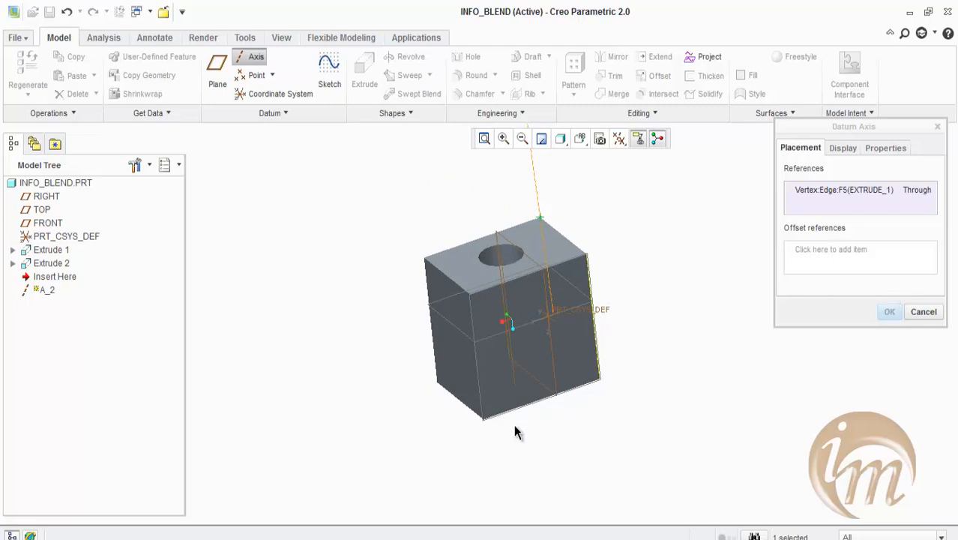
pyautogui.keyDown('ctrl'); pyautogui.click(483, 420); pyautogui.keyUp('ctrl')
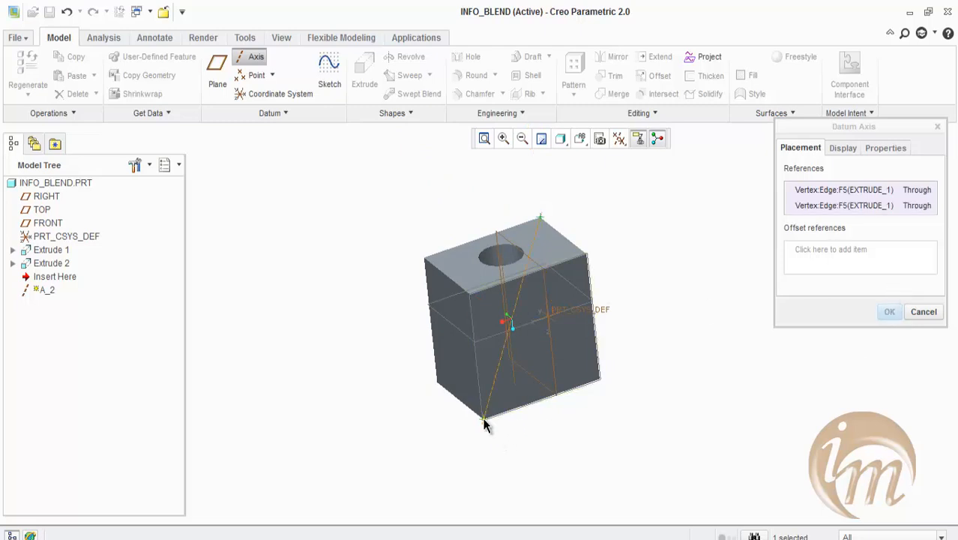
pyautogui.moveTo(637, 418); pyautogui.dragTo(608, 427, button='middle')
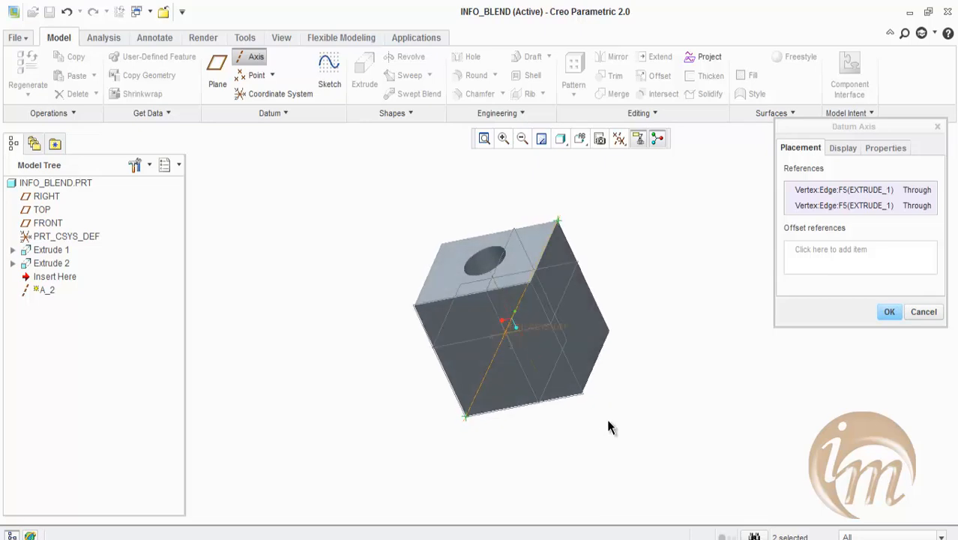
pyautogui.moveTo(489, 413); pyautogui.dragTo(629, 488, button='middle')
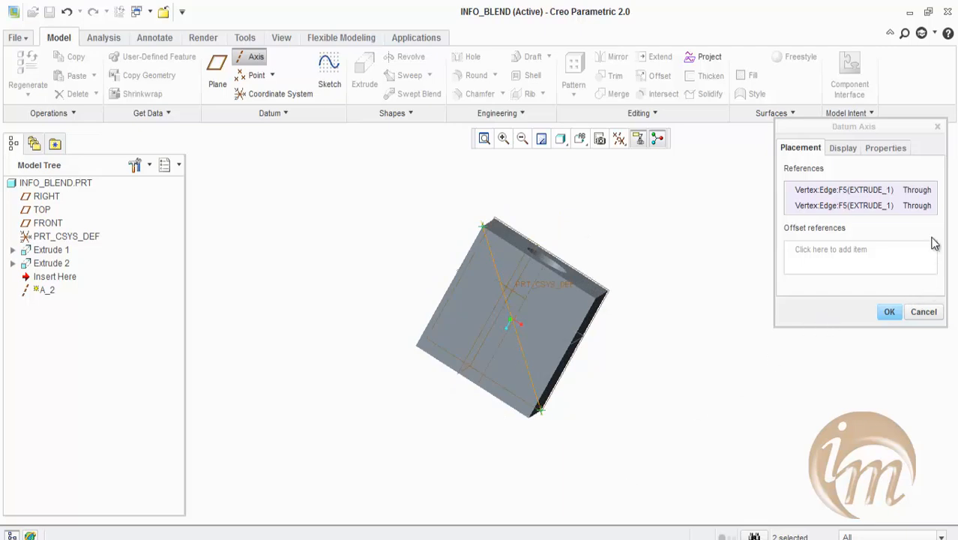
# Check the Through constraints of both vertex references and finish the diagonal datum axis
pyautogui.click(916, 190)
pyautogui.click(931, 190)
pyautogui.click(934, 192)
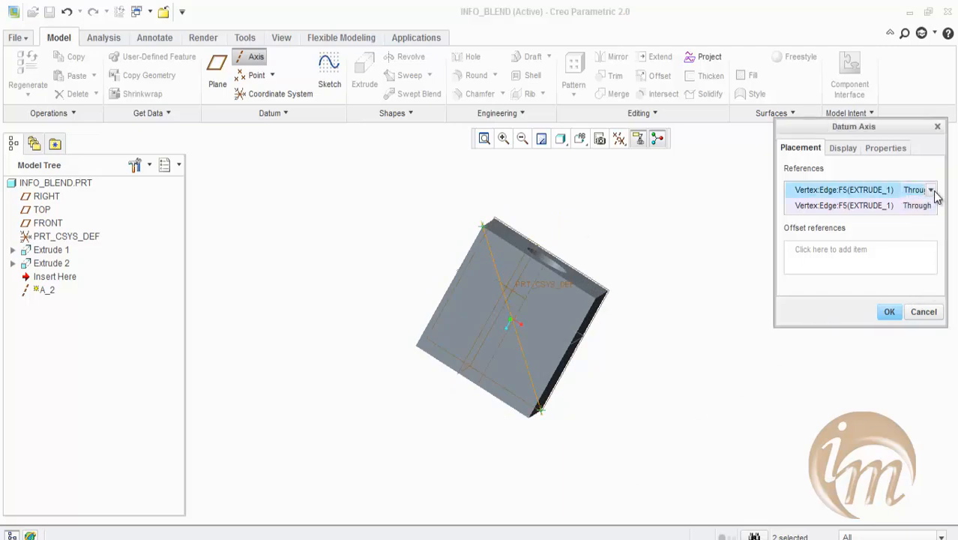
pyautogui.click(932, 206)
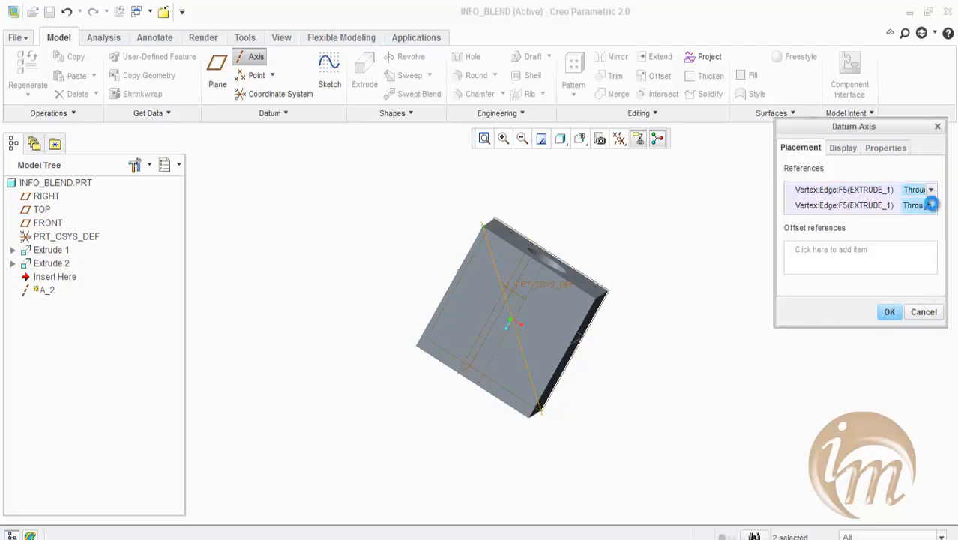
pyautogui.click(889, 311)
pyautogui.moveTo(638, 398); pyautogui.dragTo(596, 411, button='middle')
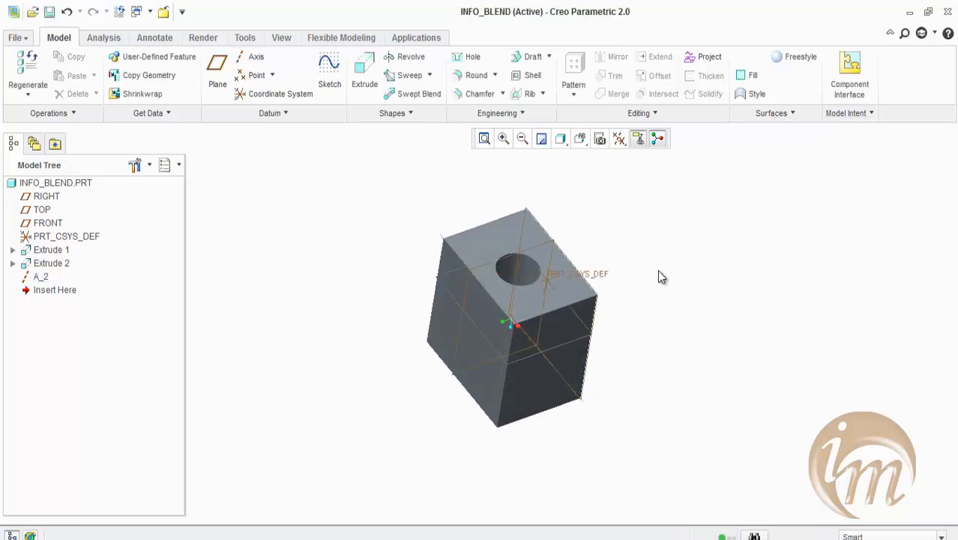
pyautogui.scroll(-3, 497, 213)
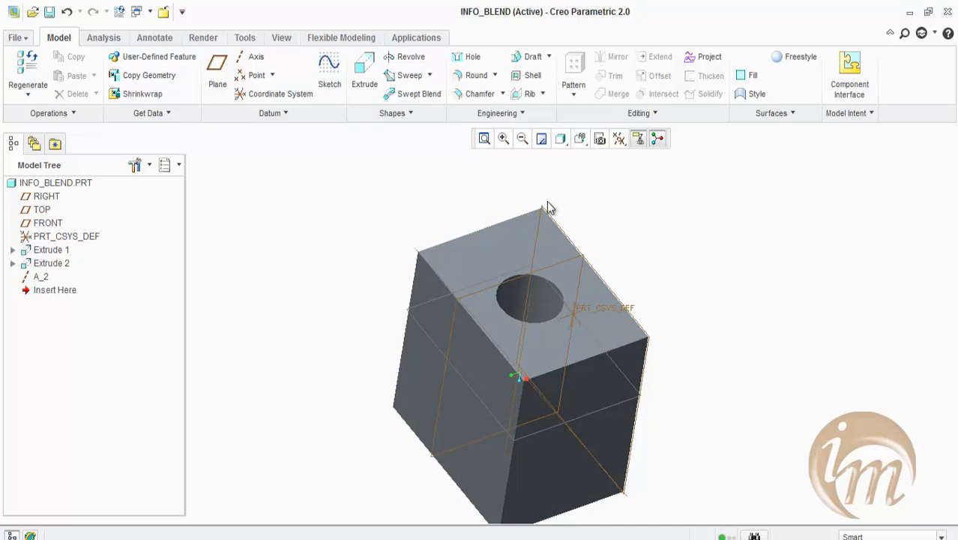
# Start another datum axis referenced to the centre of the hole's upper circular edge
pyautogui.click(256, 58)
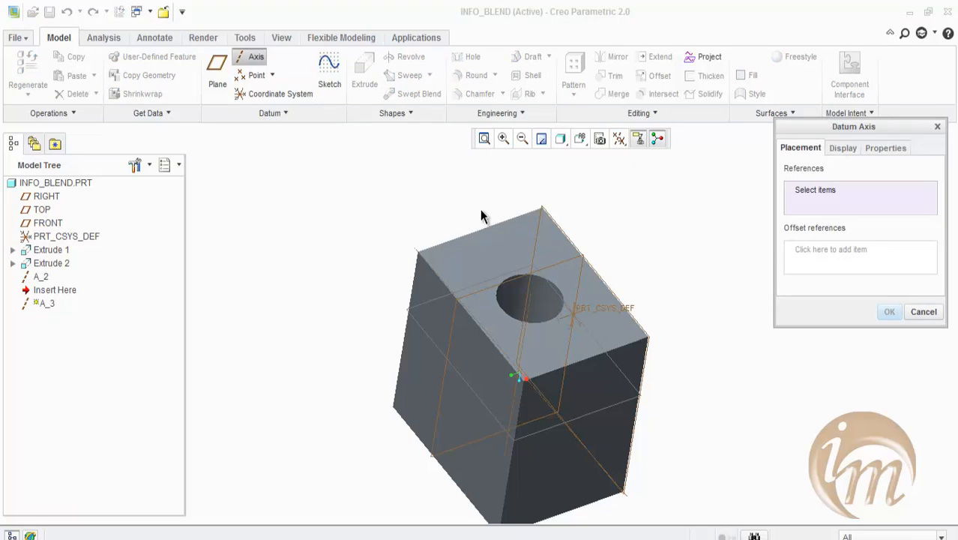
pyautogui.click(516, 282)
pyautogui.moveTo(562, 326); pyautogui.dragTo(527, 301, button='middle')
pyautogui.hotkey('ctrl', 'd')
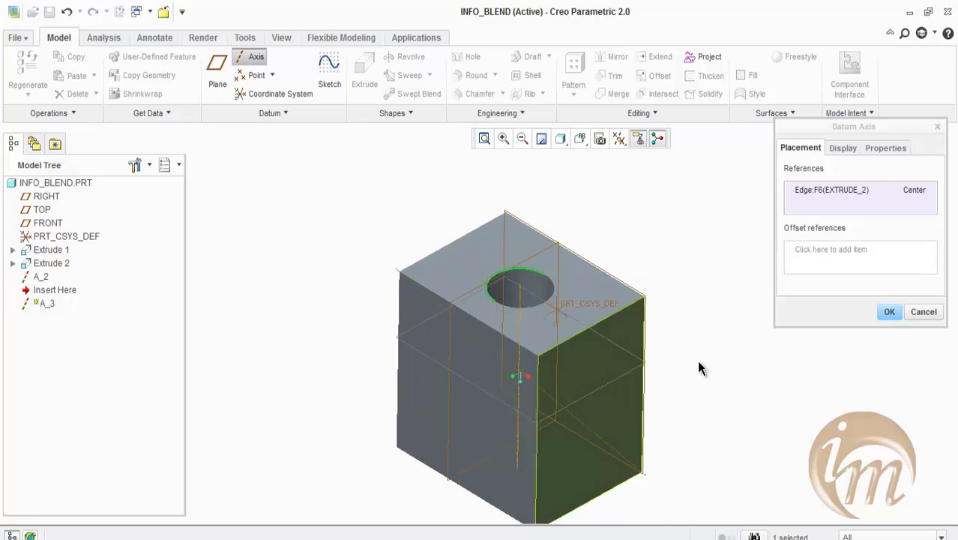
# Try the Tangent constraint on the hole's edge, inspect the preview, and cancel the datum axis
pyautogui.click(918, 194)
pyautogui.click(933, 192)
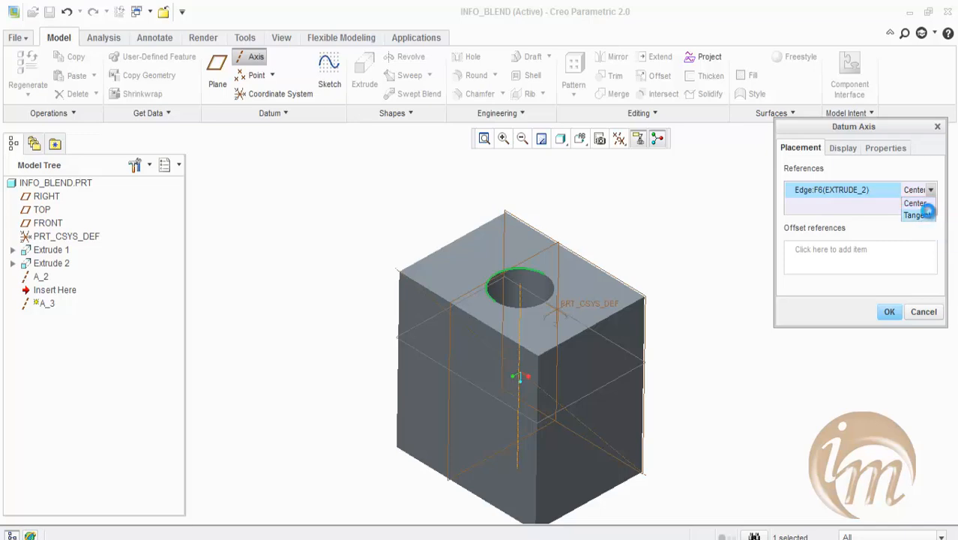
pyautogui.click(919, 215)
pyautogui.moveTo(586, 353); pyautogui.dragTo(596, 383, button='middle')
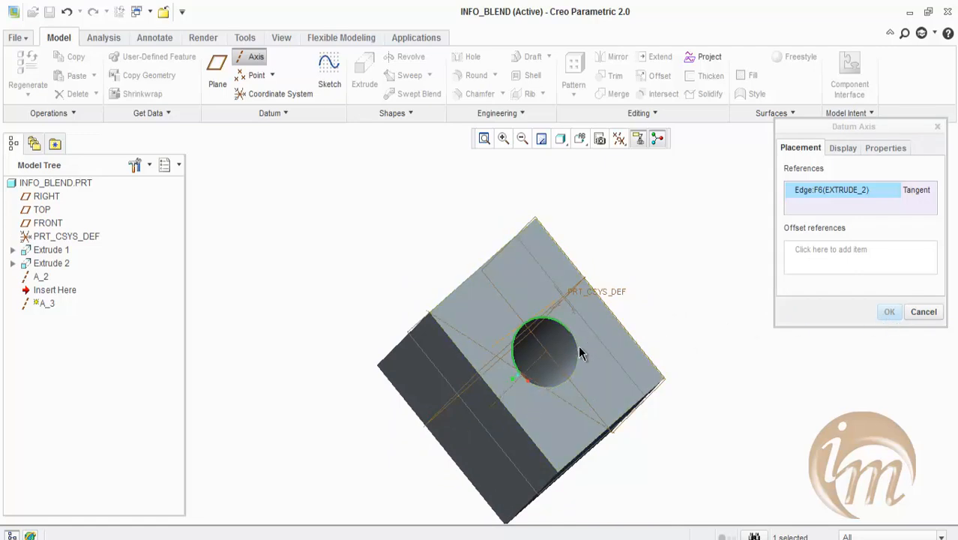
pyautogui.moveTo(580, 353); pyautogui.dragTo(841, 360, button='middle')
pyautogui.click(924, 312)
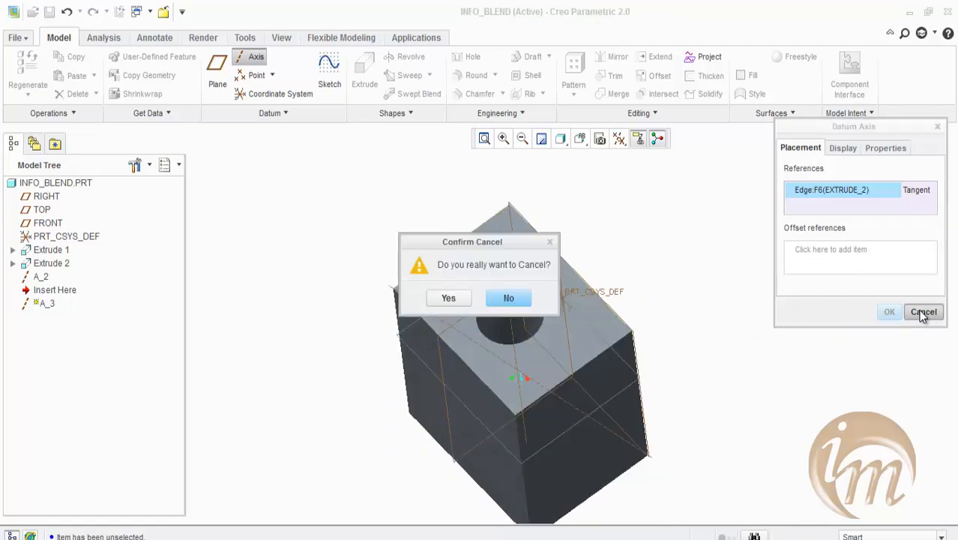
pyautogui.click(448, 298)
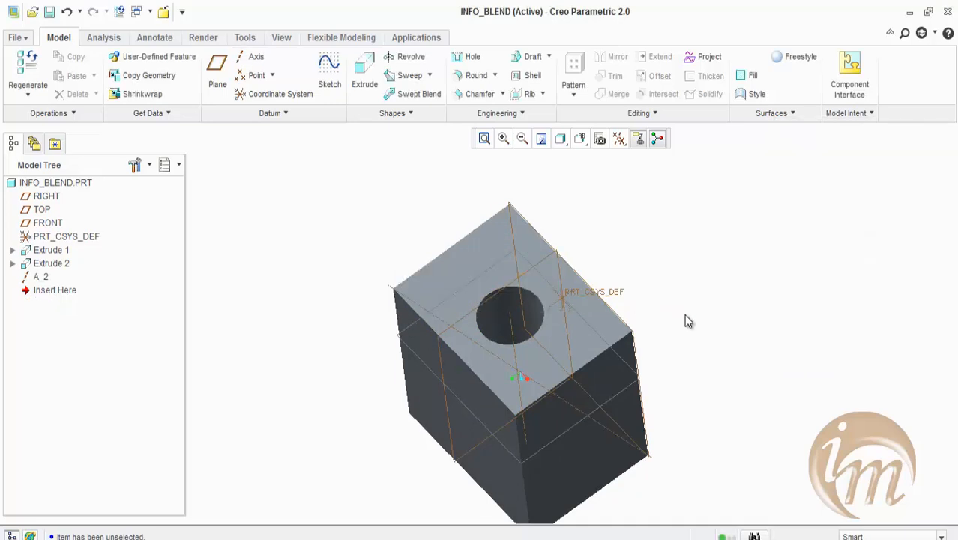
# Start a datum axis normal to the block's top face, offset about 80.65 from axis A_2 and about 138.22 from a side face
pyautogui.click(257, 60)
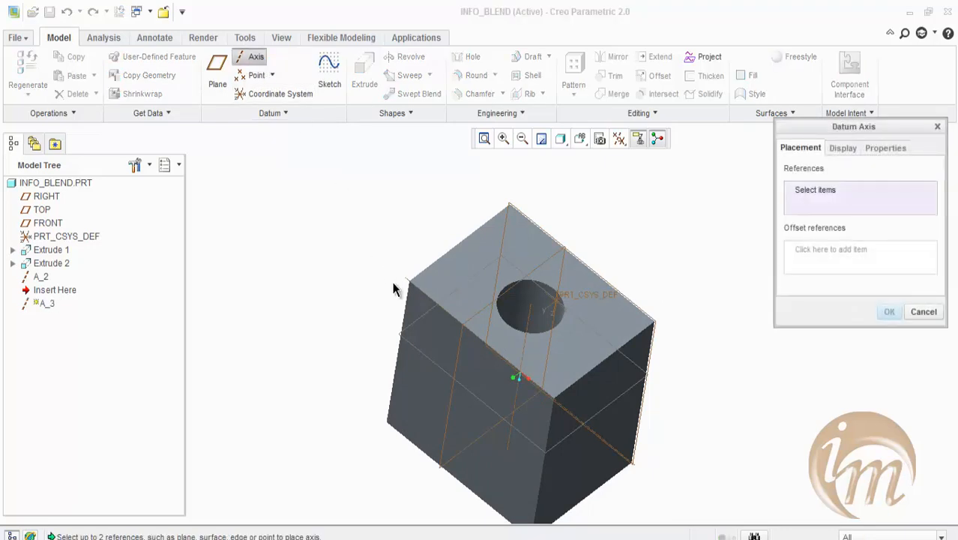
pyautogui.click(466, 298)
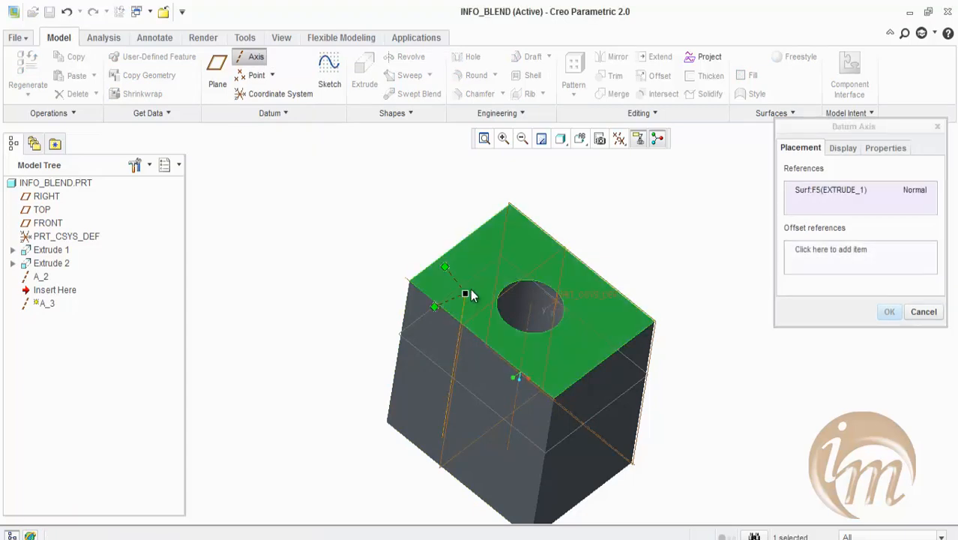
pyautogui.moveTo(466, 297); pyautogui.dragTo(606, 344)
pyautogui.moveTo(527, 335); pyautogui.dragTo(590, 218)
pyautogui.moveTo(461, 277); pyautogui.dragTo(490, 294)
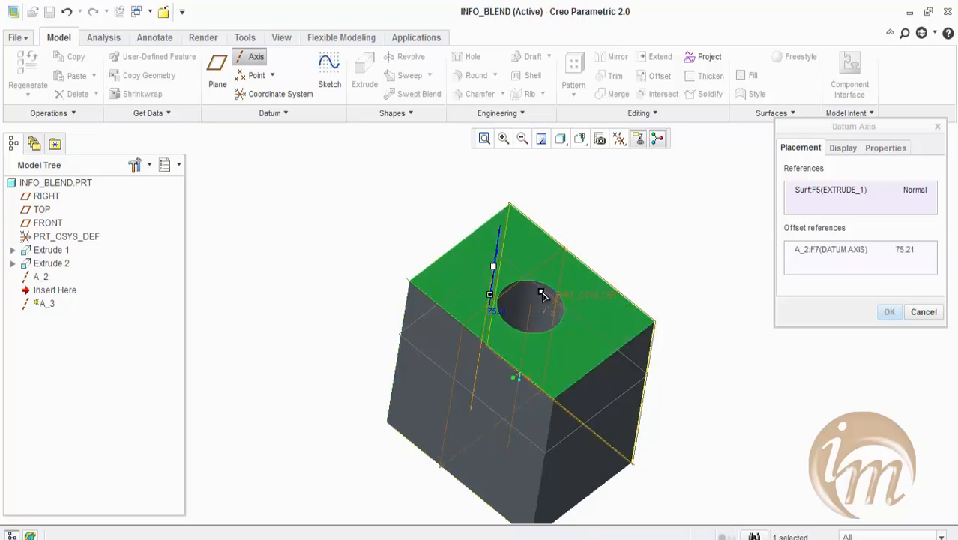
pyautogui.moveTo(512, 219); pyautogui.dragTo(551, 237)
pyautogui.moveTo(493, 267)
pyautogui.mouseDown()
pyautogui.moveTo(551, 283)
pyautogui.moveTo(589, 314)
pyautogui.moveTo(574, 343)
pyautogui.moveTo(534, 335)
pyautogui.moveTo(491, 262)
pyautogui.mouseUp()
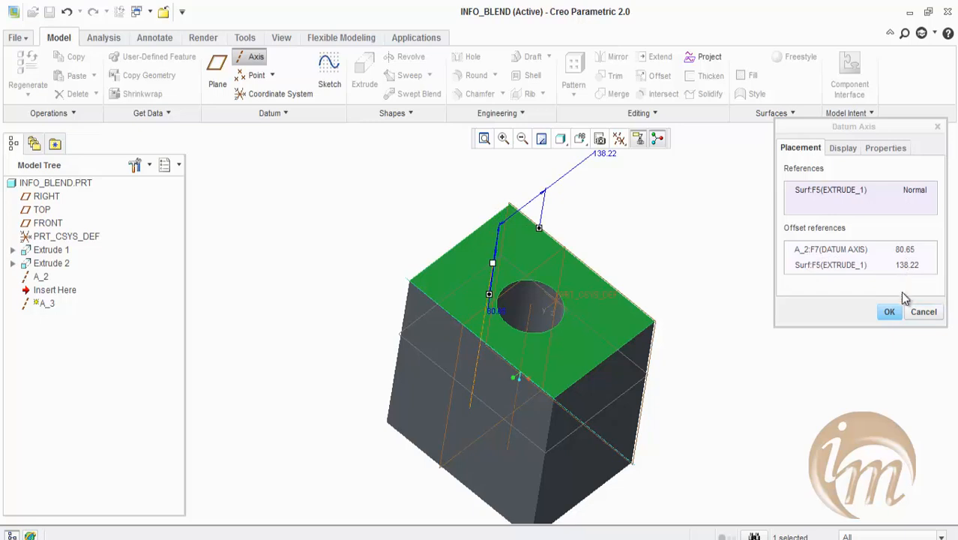
# Change the top face reference's constraint from Normal to Through and finish the datum axis
pyautogui.click(915, 191)
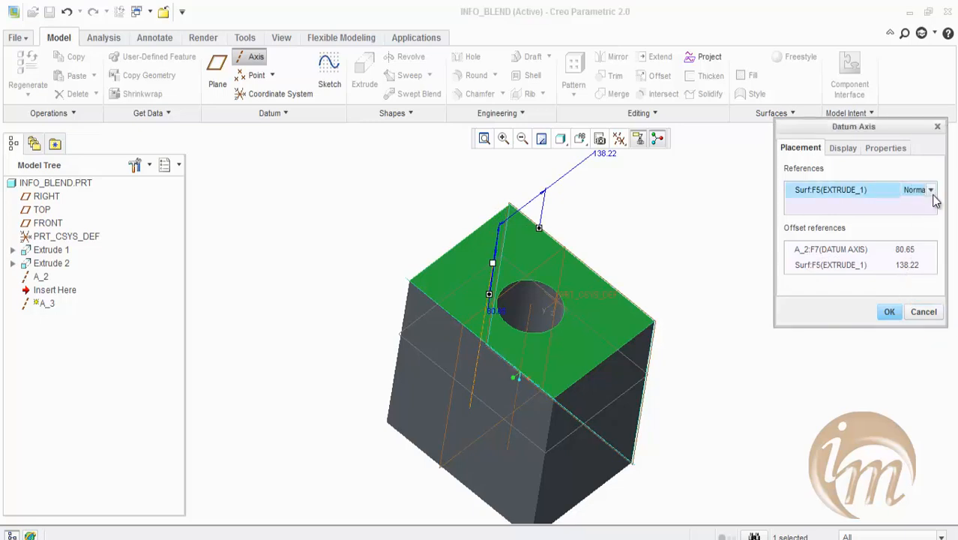
pyautogui.click(930, 190)
pyautogui.click(932, 214)
pyautogui.moveTo(832, 352); pyautogui.dragTo(722, 393, button='middle')
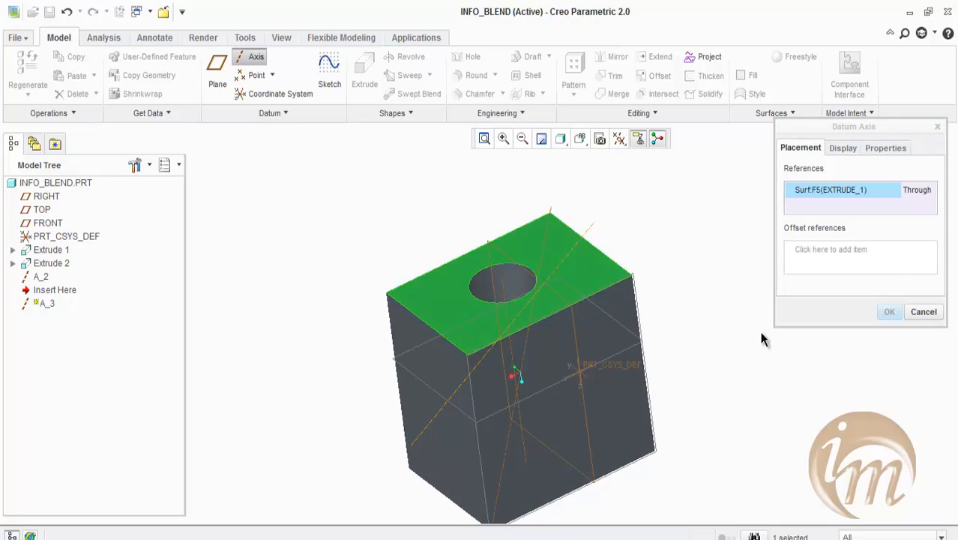
pyautogui.click(889, 311)
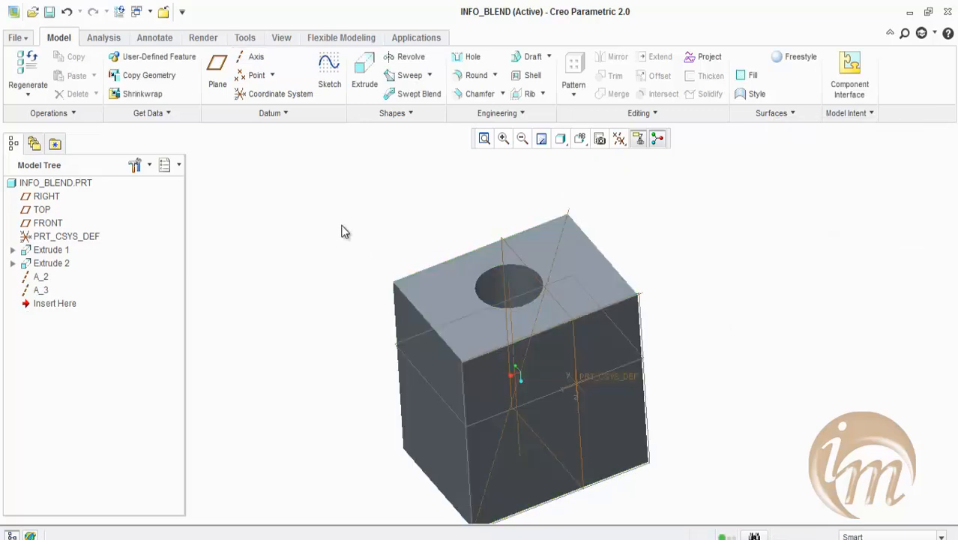
# Create a datum axis through a short edge of the block's top face
pyautogui.click(253, 60)
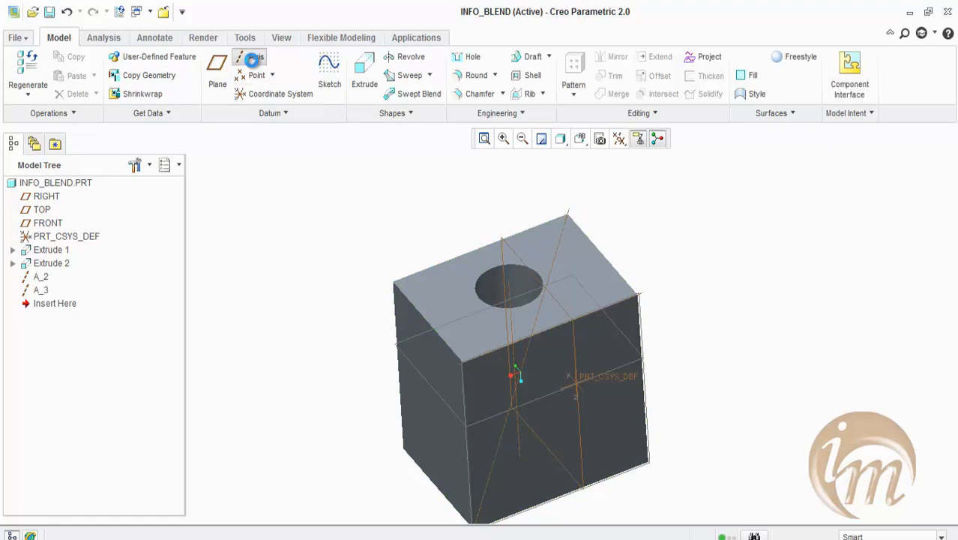
pyautogui.click(406, 304)
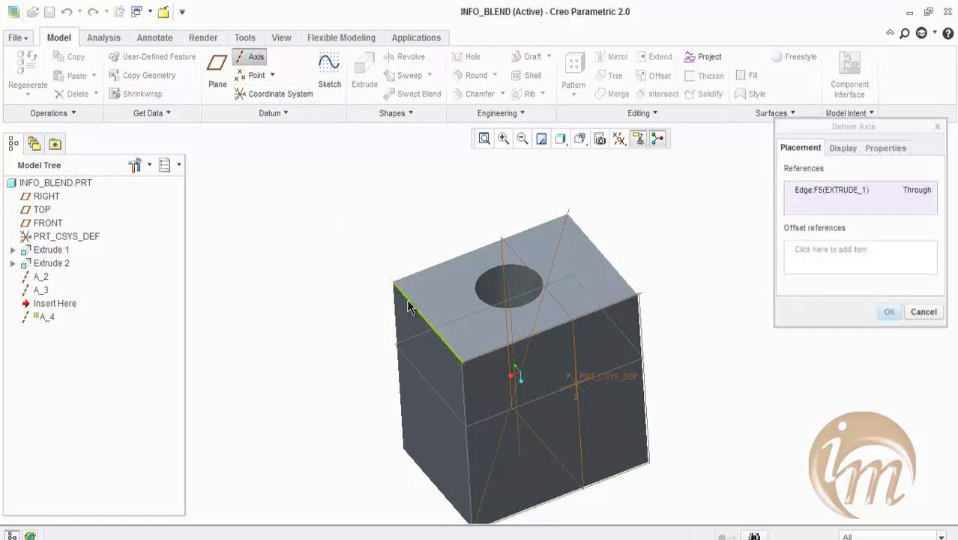
pyautogui.click(889, 312)
pyautogui.moveTo(530, 287); pyautogui.dragTo(491, 336, button='middle')
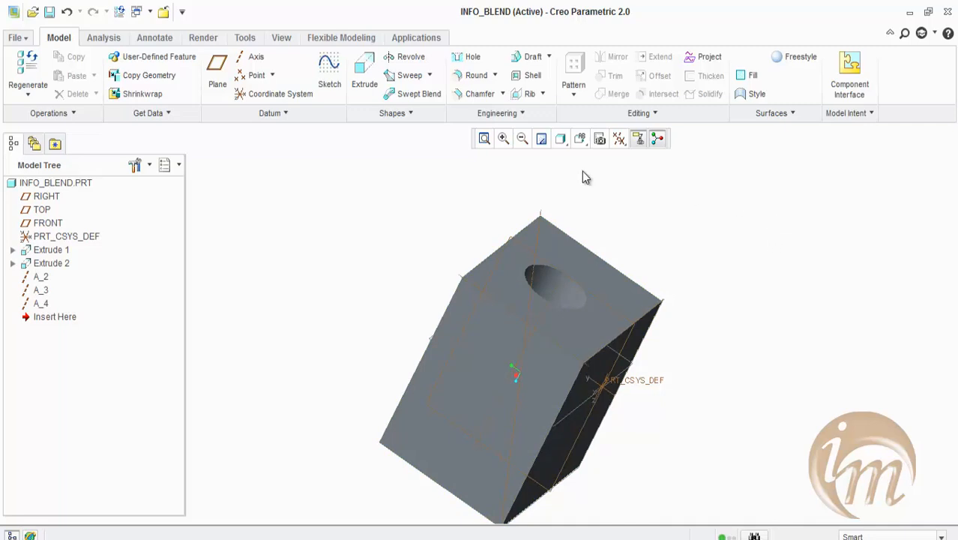
# Place a datum point on a side face without the hole, offset about 146.33 and 157.72 from two of its edges
pyautogui.click(239, 77)
pyautogui.click(256, 78)
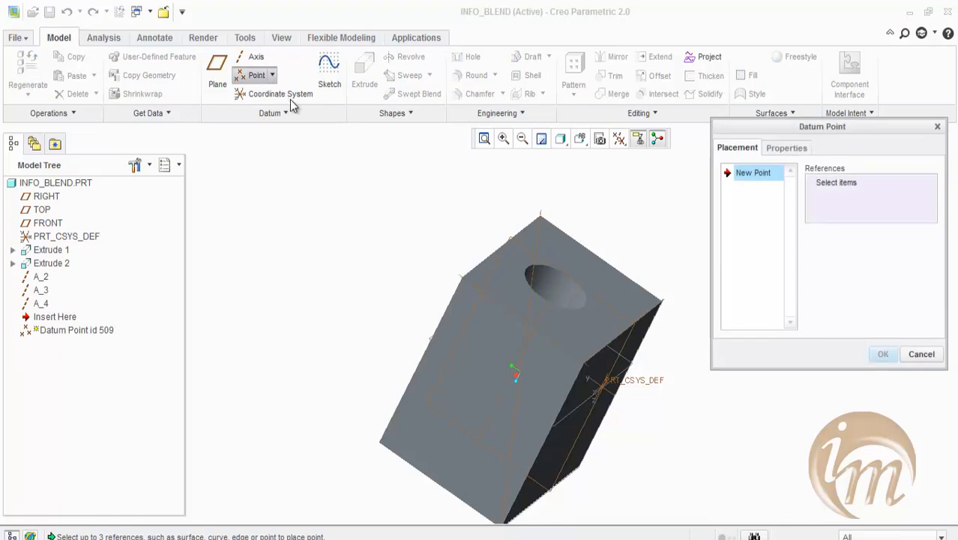
pyautogui.moveTo(452, 291); pyautogui.dragTo(488, 295, button='middle')
pyautogui.click(494, 296)
pyautogui.moveTo(489, 359); pyautogui.dragTo(512, 354, button='middle')
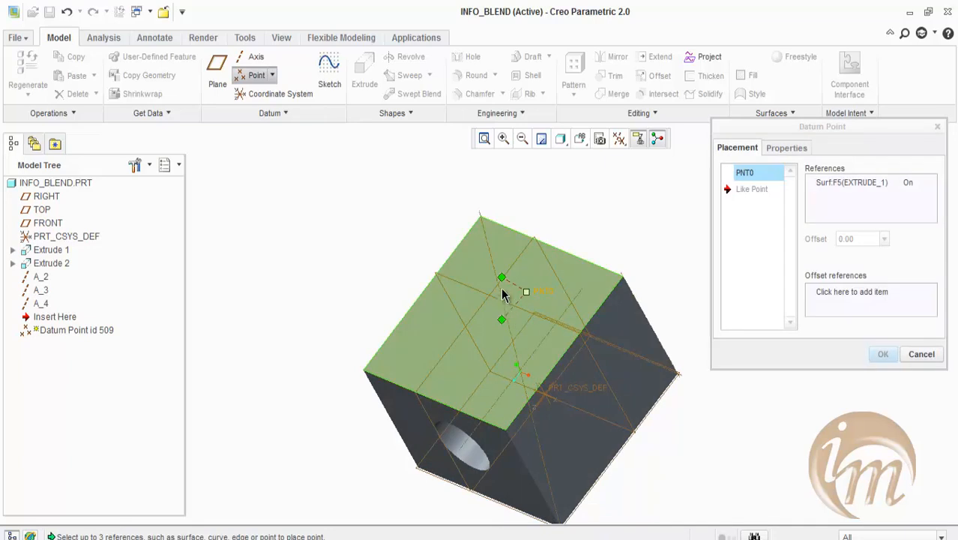
pyautogui.moveTo(502, 279); pyautogui.dragTo(516, 229)
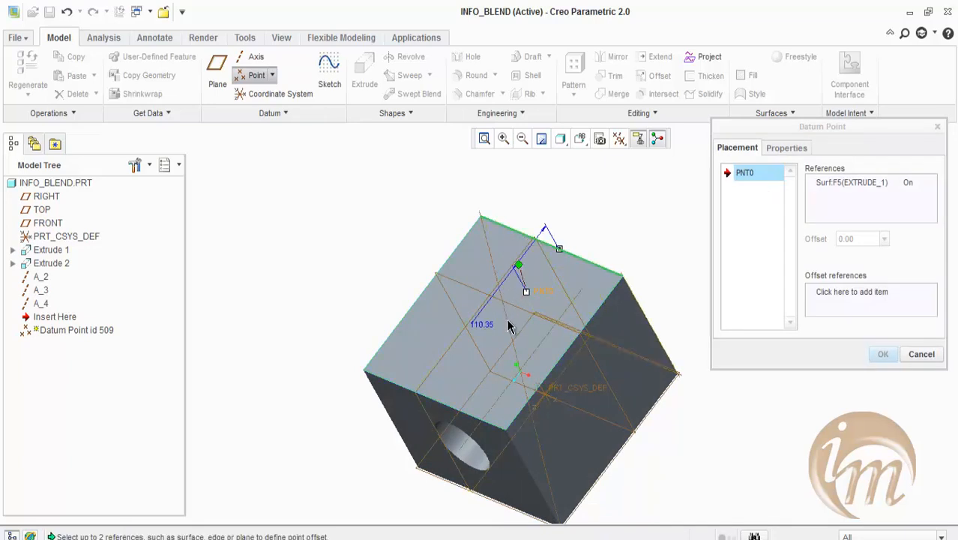
pyautogui.moveTo(515, 268); pyautogui.dragTo(577, 335)
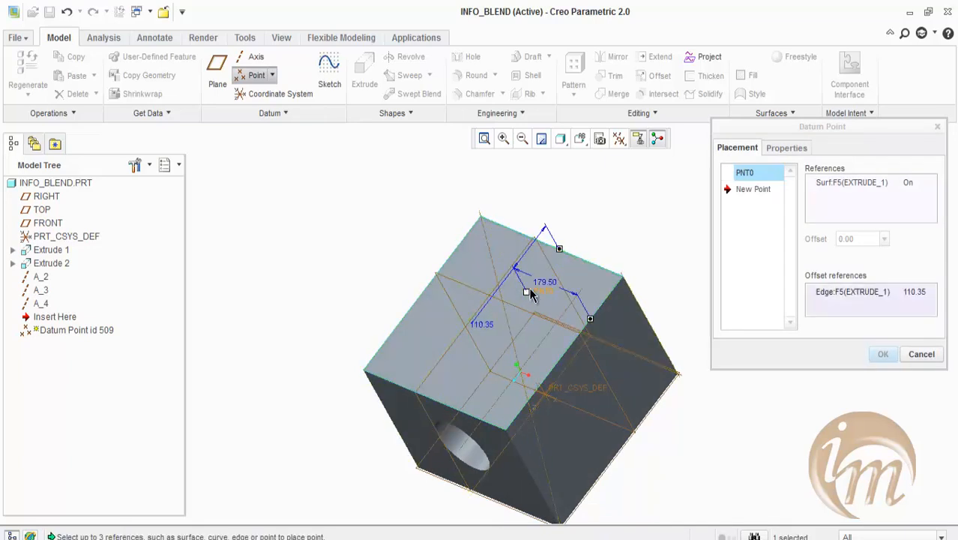
pyautogui.moveTo(528, 293)
pyautogui.mouseDown()
pyautogui.moveTo(503, 300)
pyautogui.moveTo(511, 336)
pyautogui.moveTo(529, 332)
pyautogui.moveTo(523, 308)
pyautogui.mouseUp()
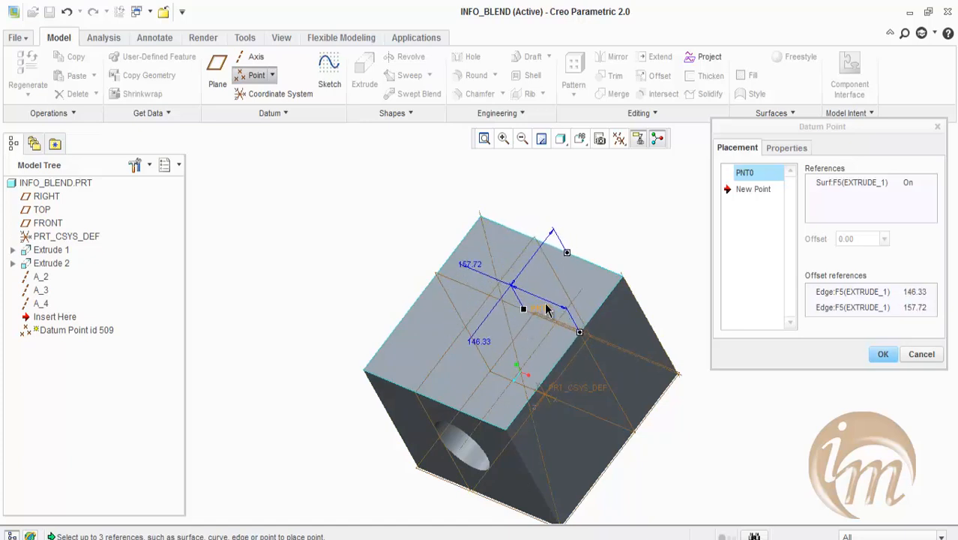
# Add a second datum point on the long edge of the same face and set its offset ratio to 0.5
pyautogui.click(744, 193)
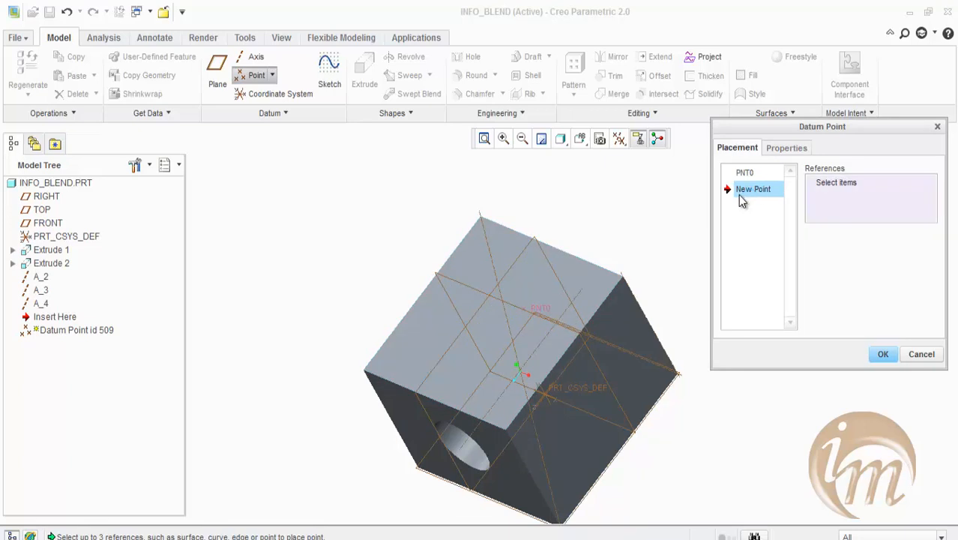
pyautogui.click(608, 299)
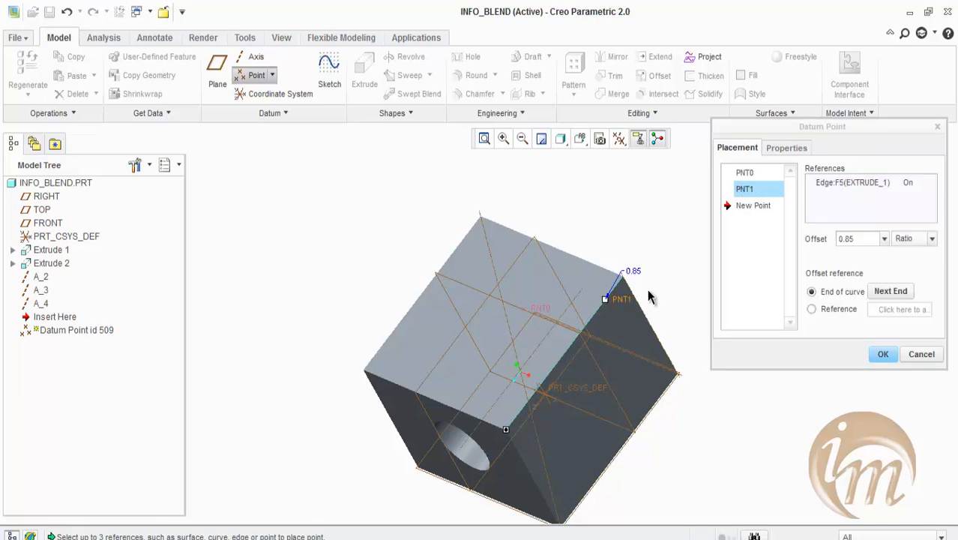
pyautogui.moveTo(605, 299)
pyautogui.mouseDown()
pyautogui.moveTo(541, 425)
pyautogui.moveTo(512, 442)
pyautogui.moveTo(610, 298)
pyautogui.mouseUp()
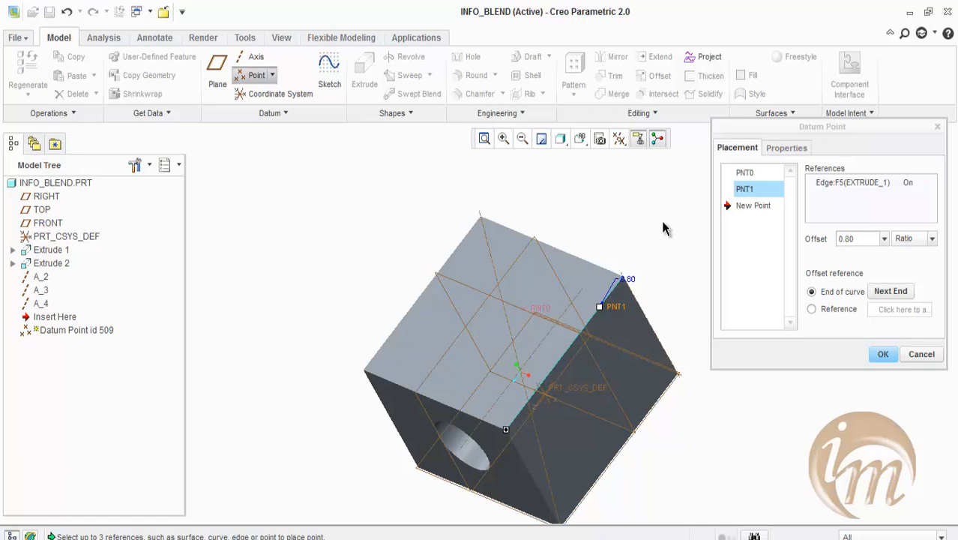
pyautogui.click(834, 237)
pyautogui.doubleClick(852, 237)
pyautogui.write('0.5')
pyautogui.press('Return')
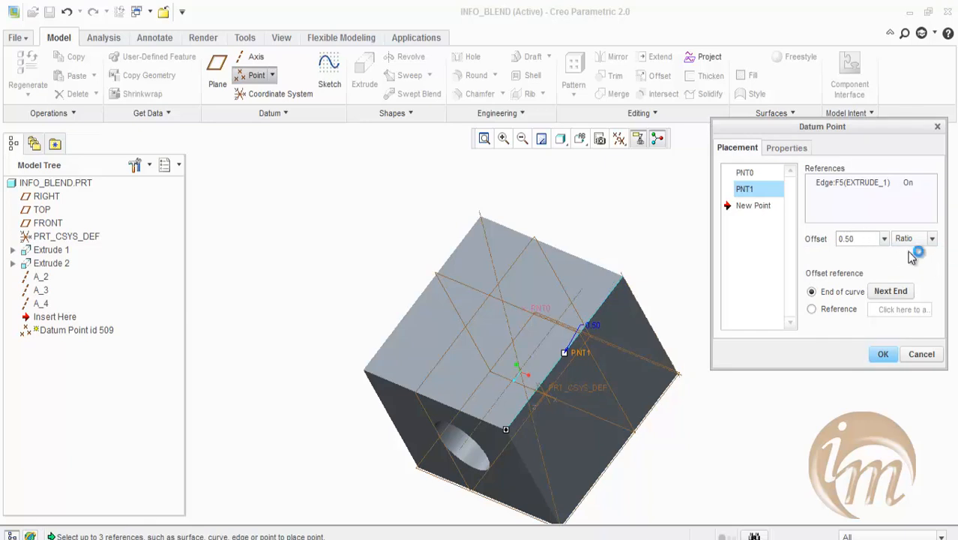
# Switch the edge point's offset type to Real, try an offset of 100, and set it to 400
pyautogui.click(932, 239)
pyautogui.click(919, 263)
pyautogui.write('100')
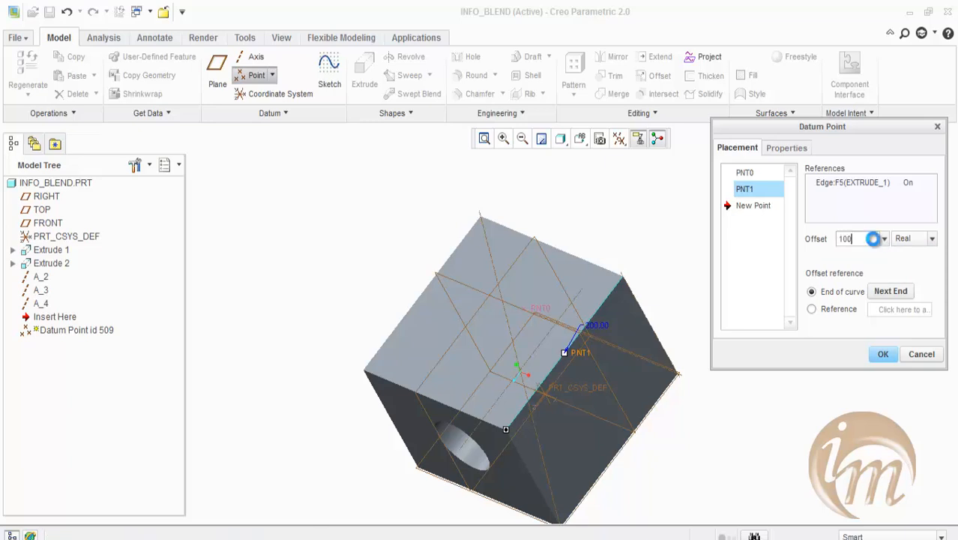
pyautogui.press('Return')
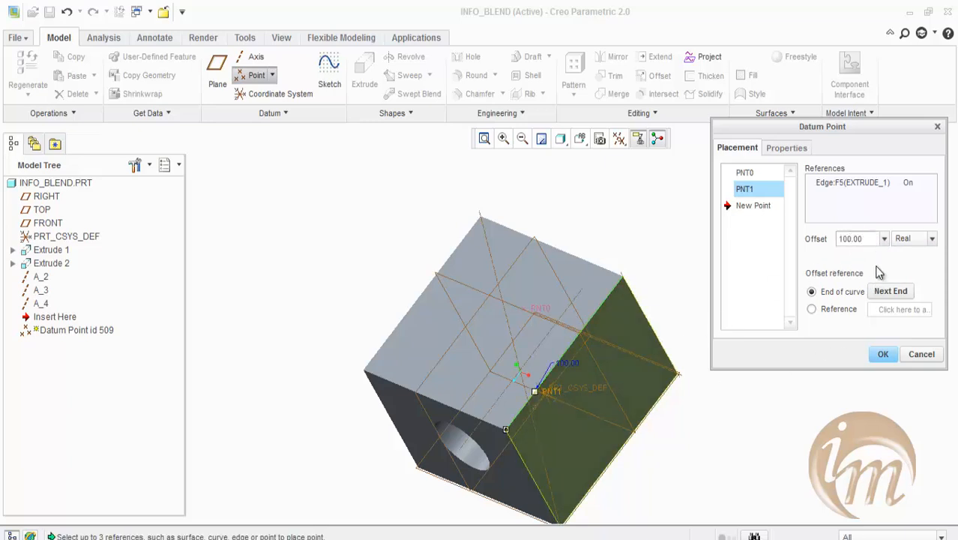
pyautogui.moveTo(865, 240); pyautogui.dragTo(823, 237)
pyautogui.write('400')
pyautogui.press('Return')
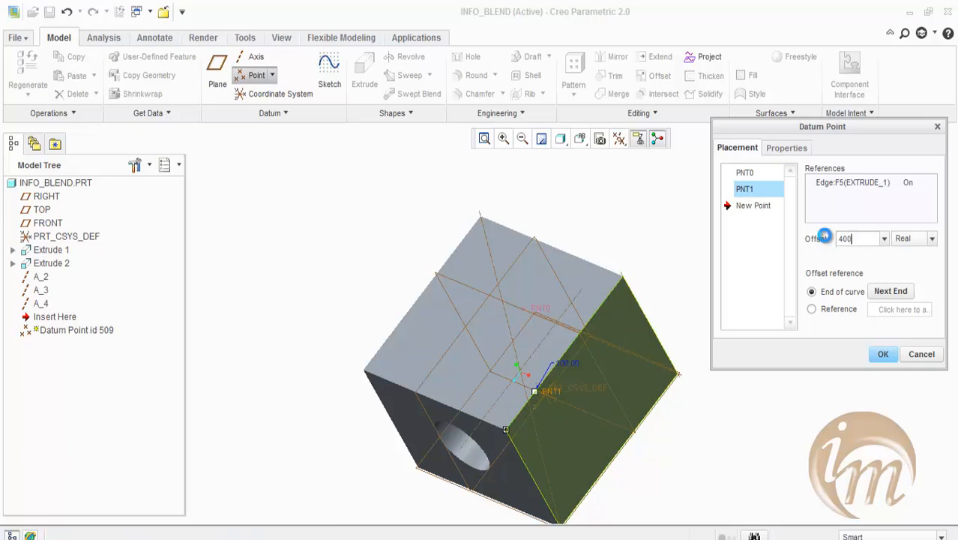
# Add a third datum point on the vertex at the opposite end of that edge and finish the datum point feature
pyautogui.click(745, 207)
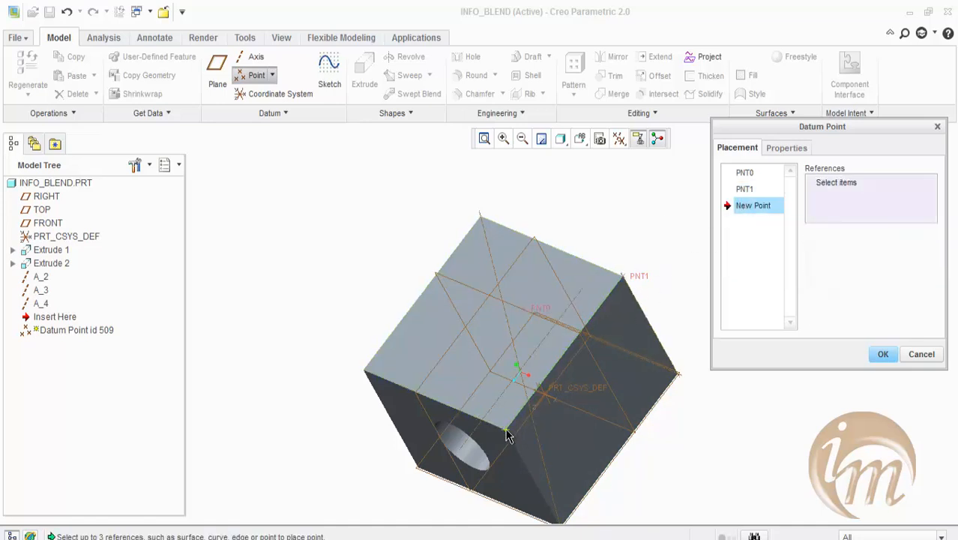
pyautogui.click(506, 429)
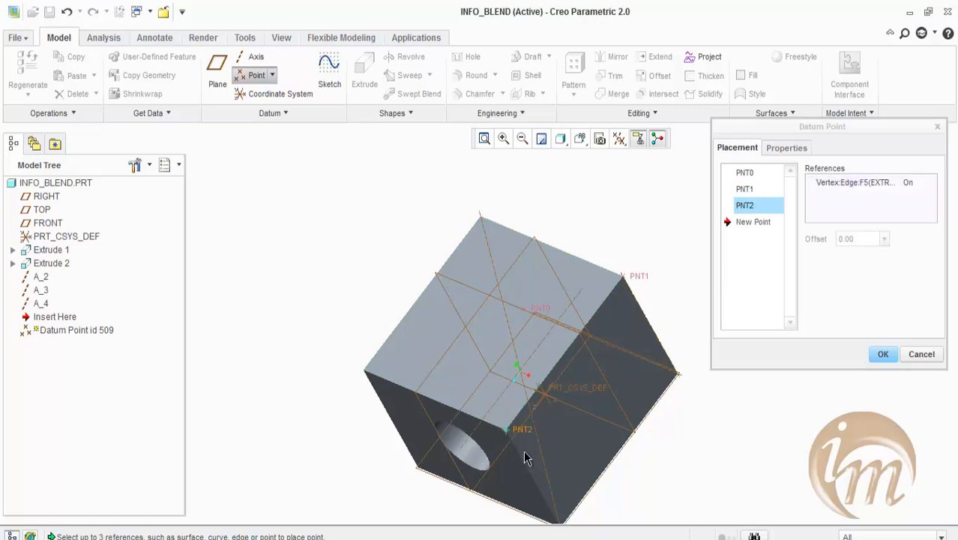
pyautogui.middleClick(737, 443)
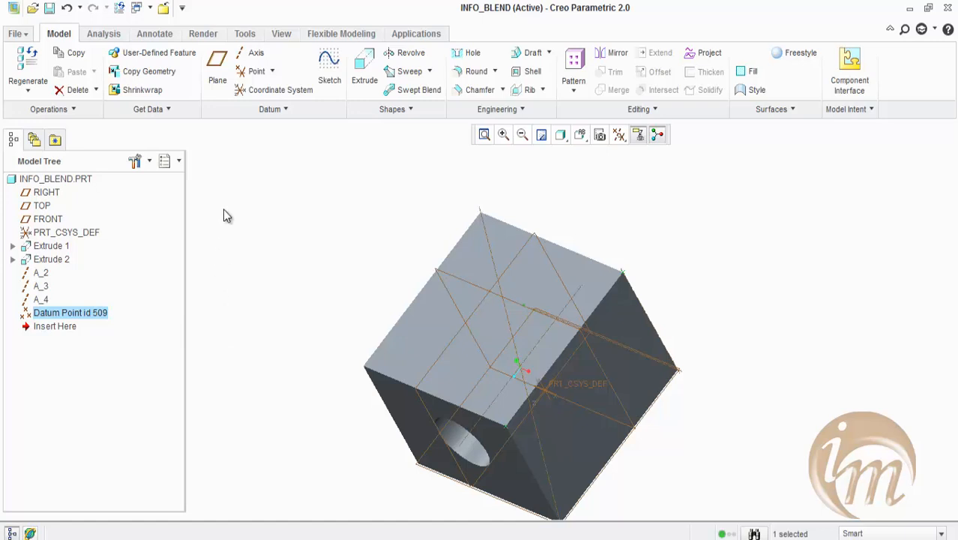
# Start an offset coordinate system datum point referenced to PRT_CSYS_DEF, review the coordinate types and keep Cartesian
pyautogui.click(273, 71)
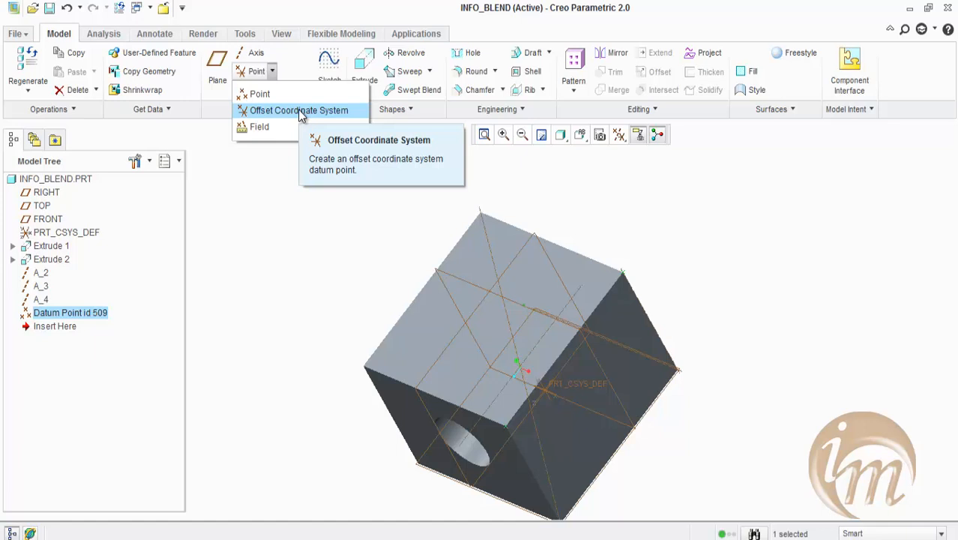
pyautogui.click(301, 112)
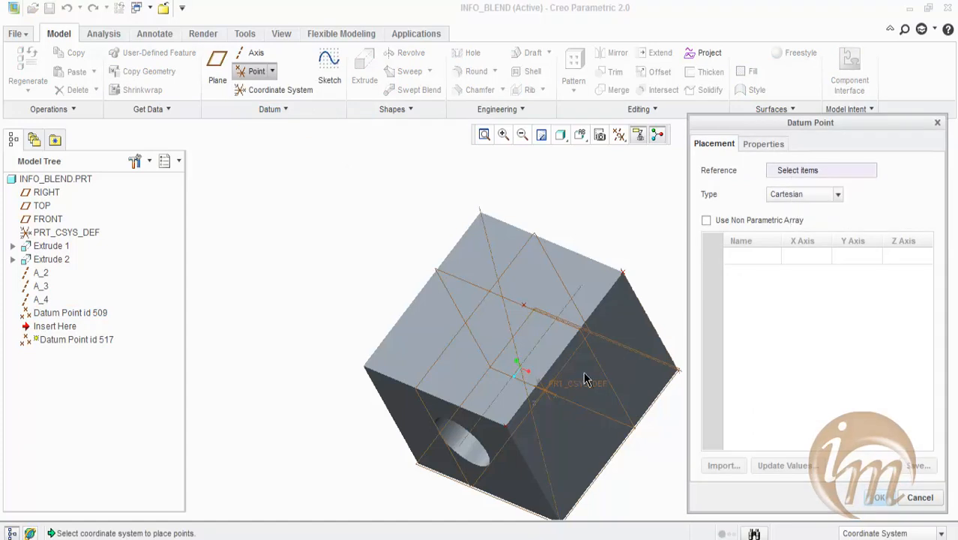
pyautogui.click(544, 386)
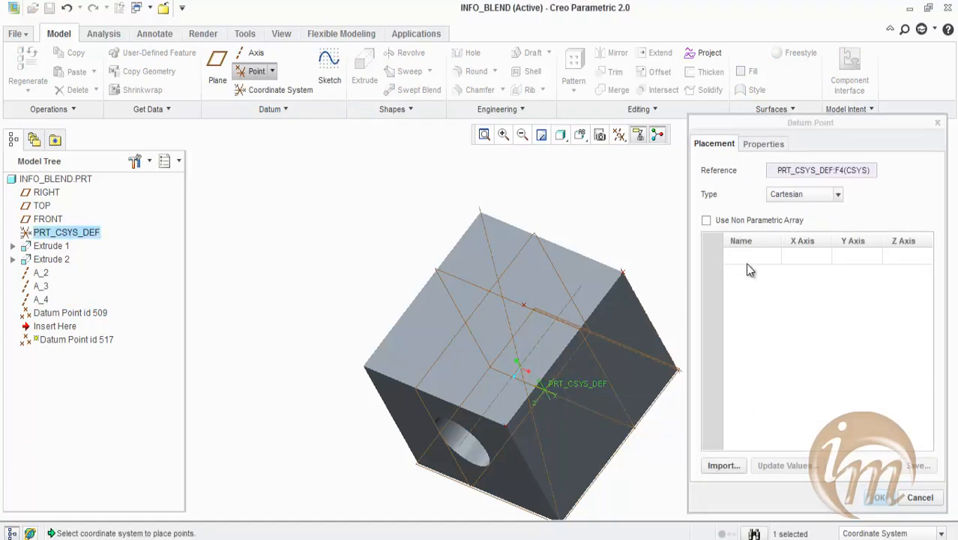
pyautogui.click(806, 196)
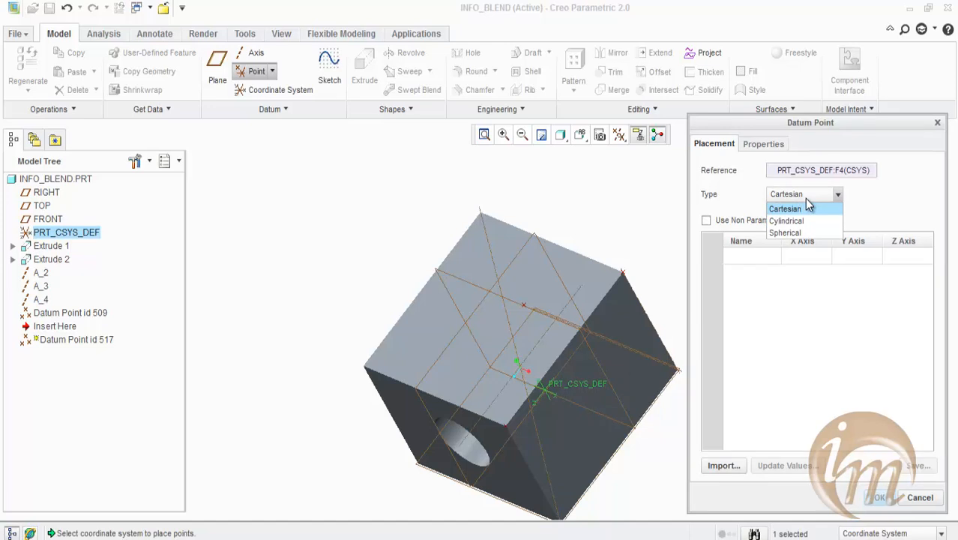
pyautogui.click(836, 261)
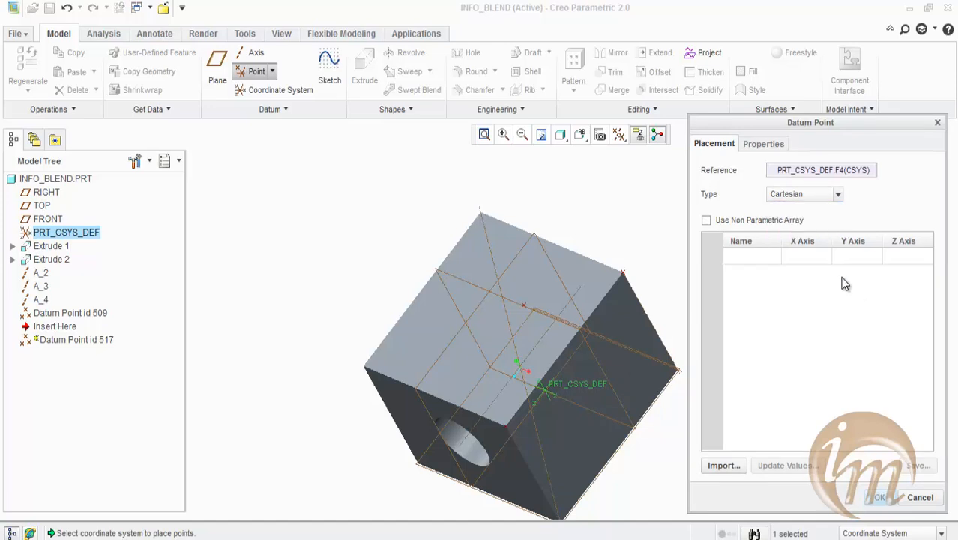
# Add five points to the offset table and move the fifth to about -207.20 along the Z axis
pyautogui.click(742, 258)
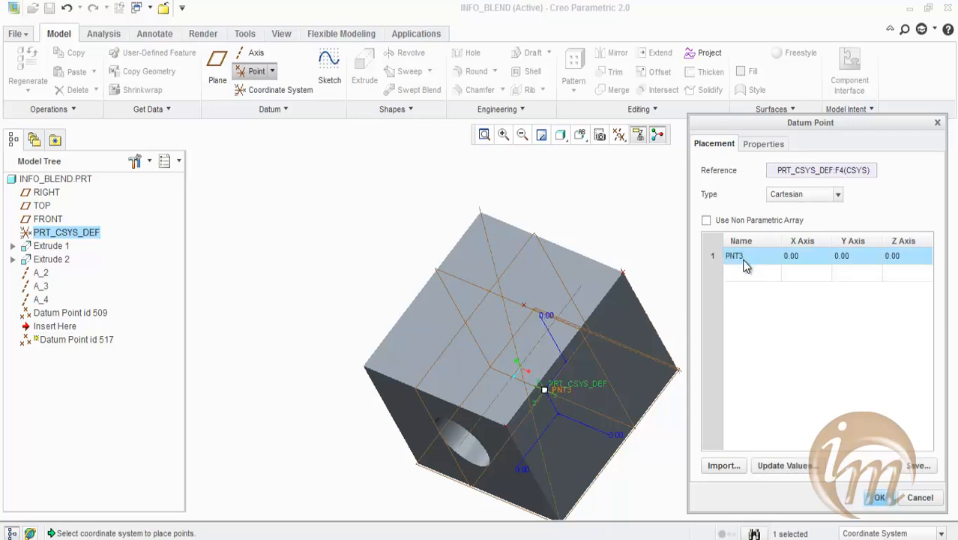
pyautogui.click(746, 272)
pyautogui.click(745, 290)
pyautogui.click(745, 307)
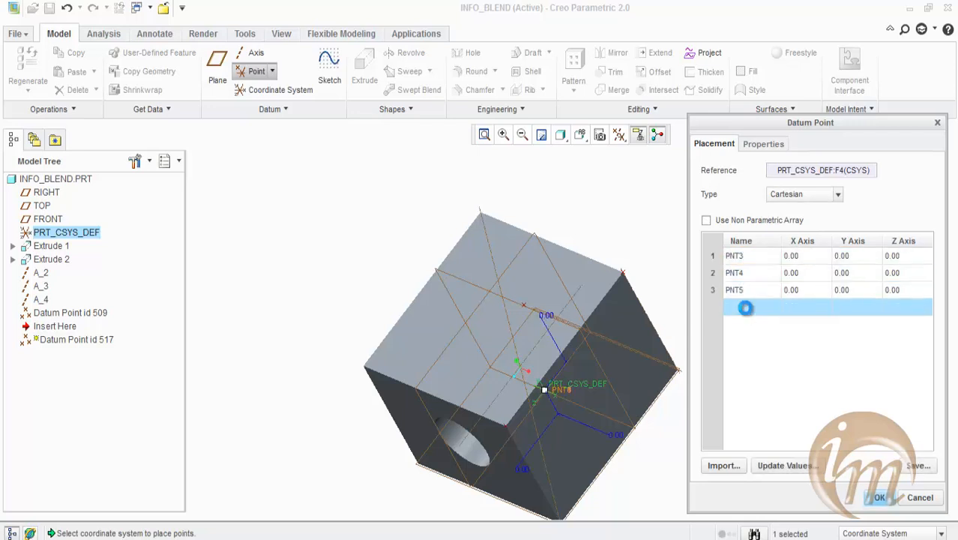
pyautogui.click(745, 324)
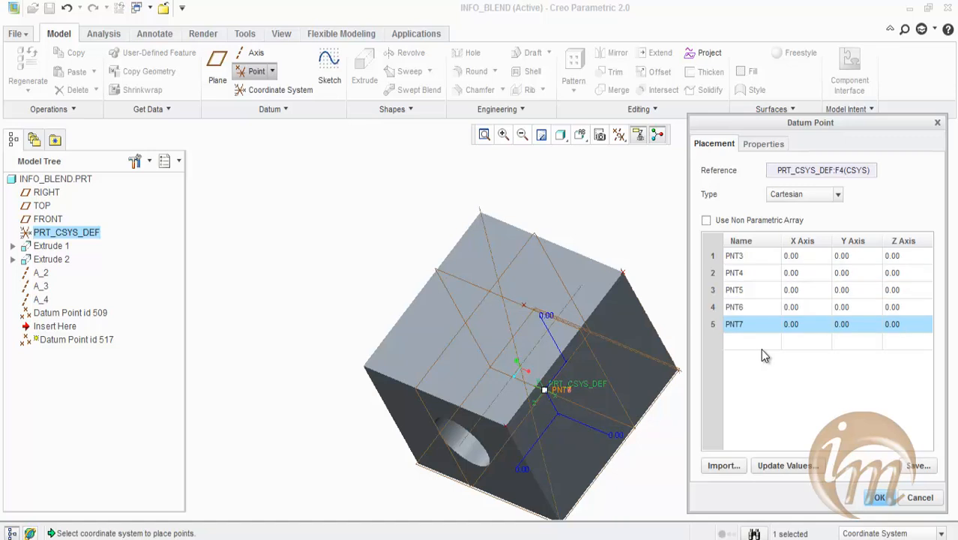
pyautogui.moveTo(598, 424); pyautogui.dragTo(577, 407, button='middle')
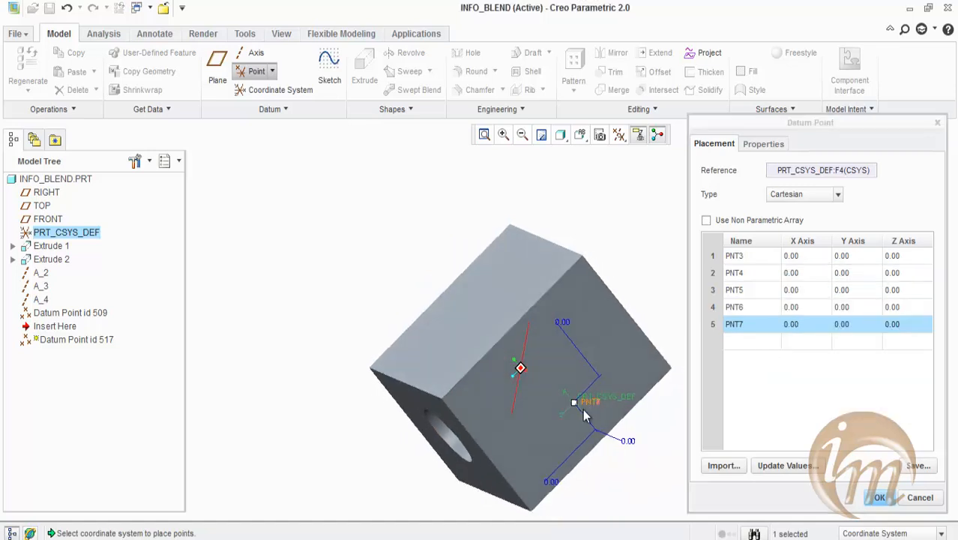
pyautogui.moveTo(575, 403); pyautogui.dragTo(645, 327)
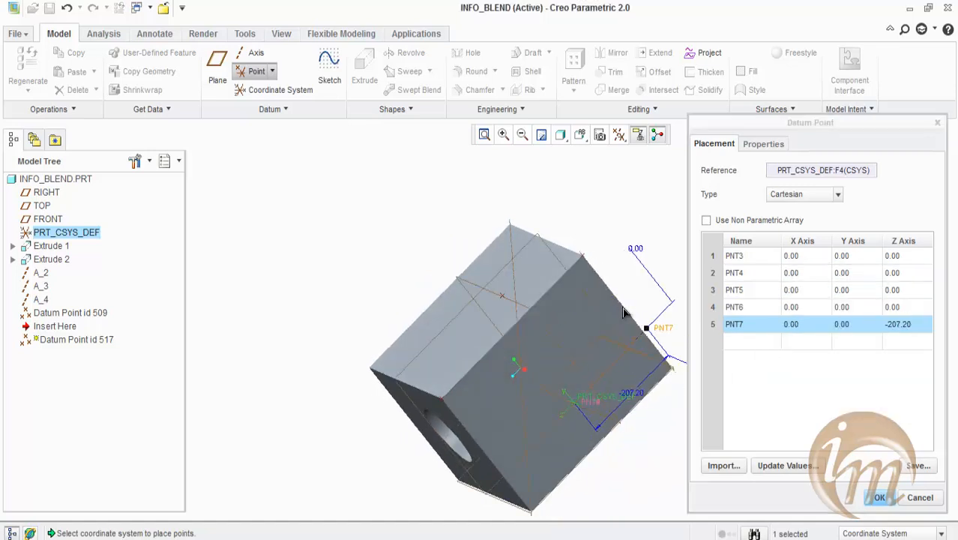
# Move the first offset point to about -308.20 along Z and set the second point to X 100, Y 50, Z 20
pyautogui.click(761, 256)
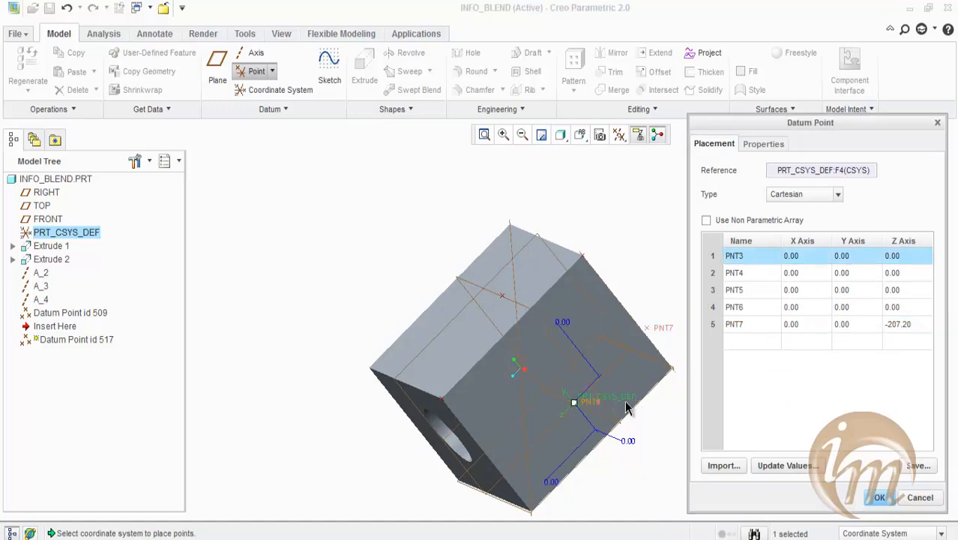
pyautogui.moveTo(574, 403); pyautogui.dragTo(688, 257)
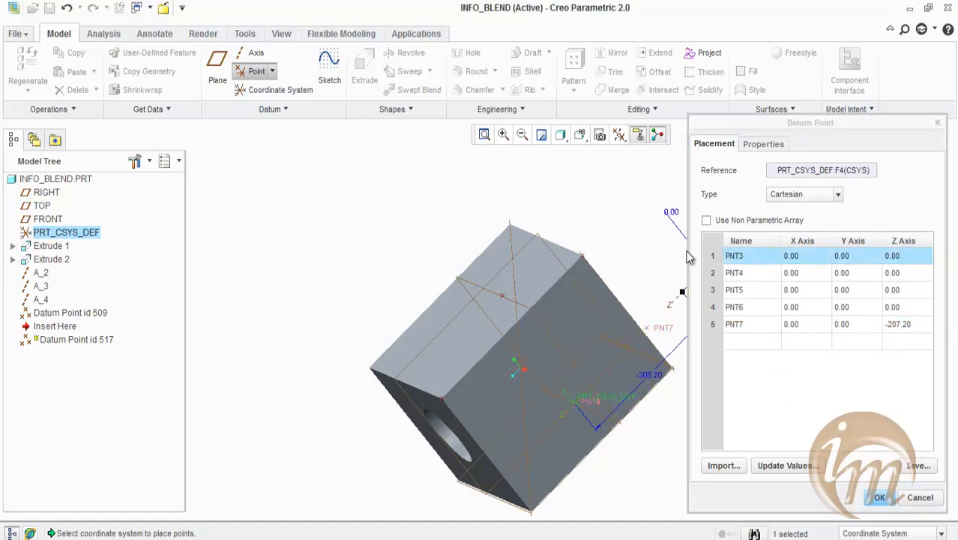
pyautogui.click(794, 275)
pyautogui.write('100')
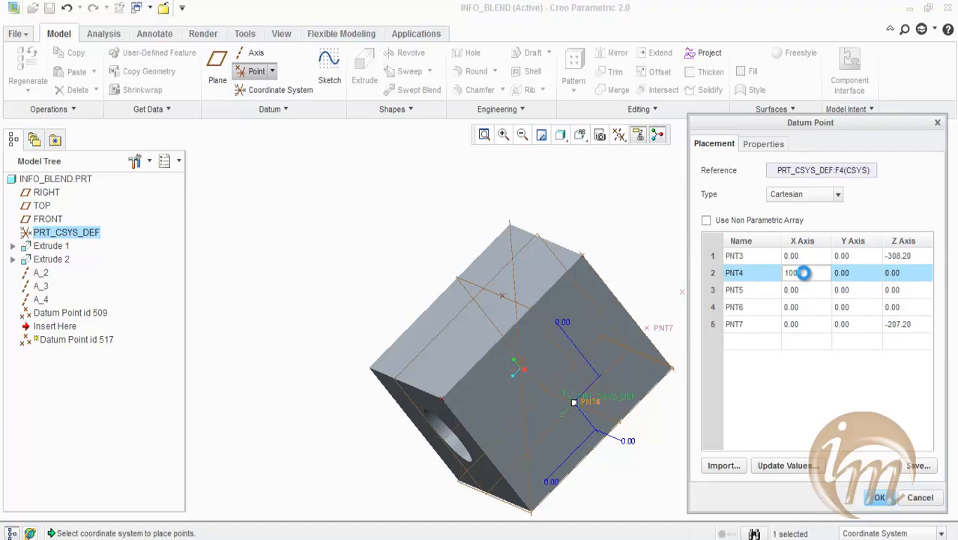
pyautogui.press('Return')
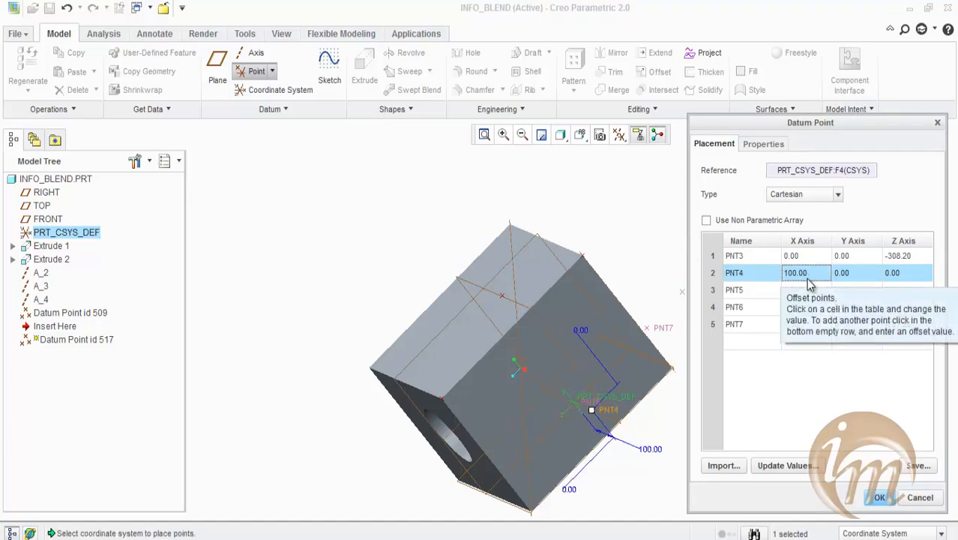
pyautogui.click(862, 271)
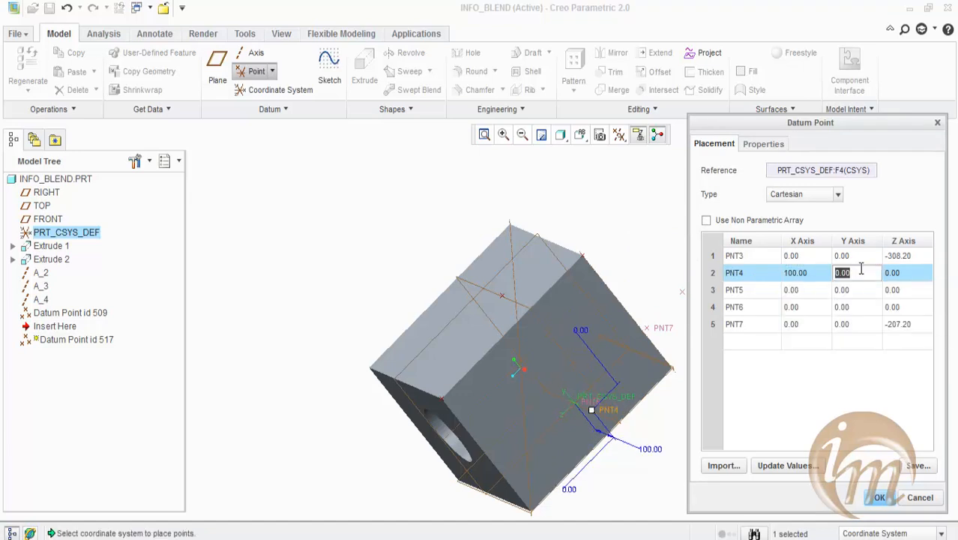
pyautogui.click(904, 272)
pyautogui.write('20')
pyautogui.press('Return')
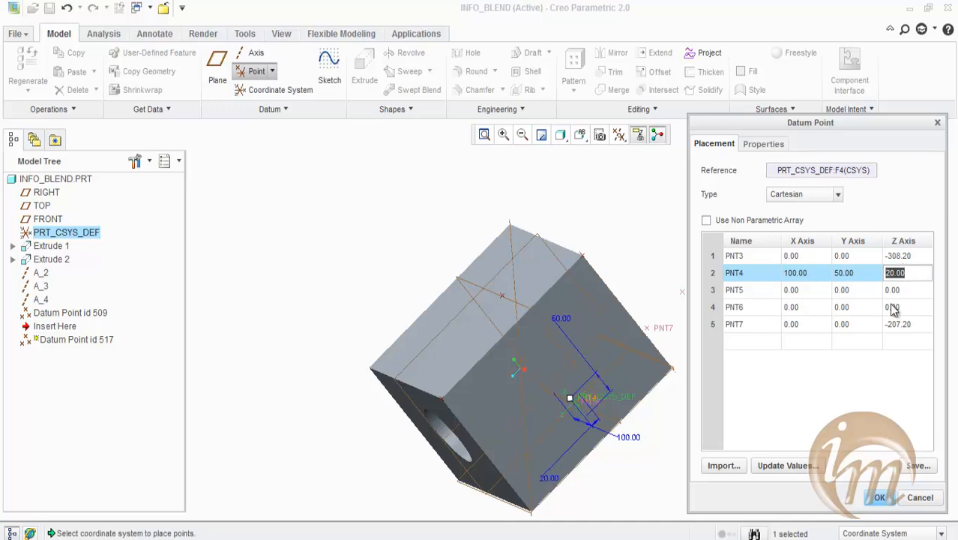
# Move the third point to about 37.40 and the fourth to about -291.40 along Z, and finish the datum point feature
pyautogui.click(745, 289)
pyautogui.moveTo(593, 403)
pyautogui.mouseDown()
pyautogui.moveTo(567, 401)
pyautogui.moveTo(577, 409)
pyautogui.mouseUp()
pyautogui.click(573, 404)
pyautogui.click(815, 330)
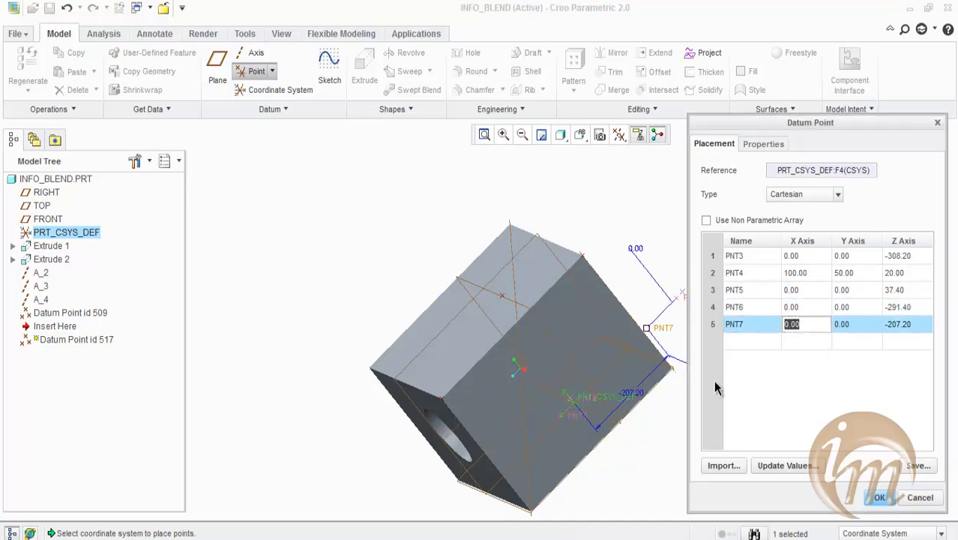
pyautogui.click(742, 323)
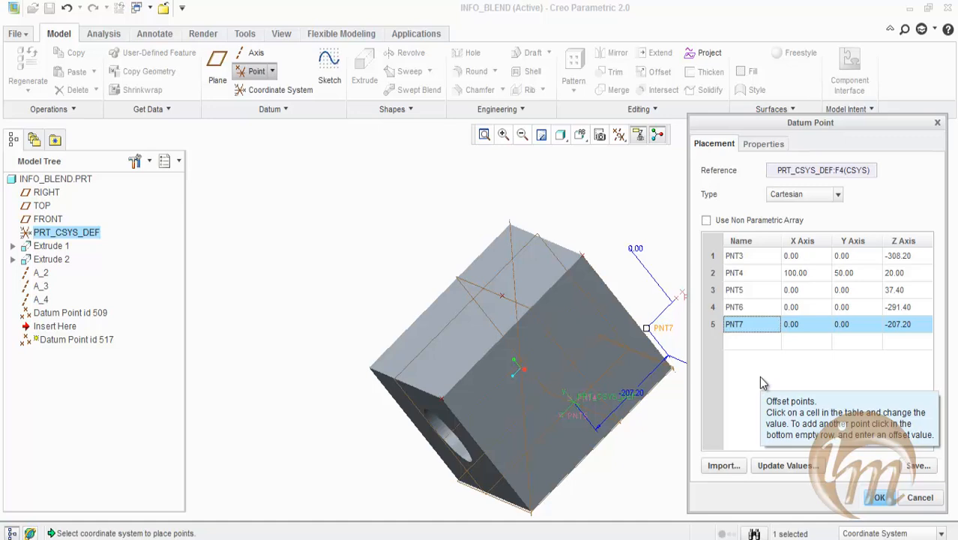
pyautogui.click(879, 497)
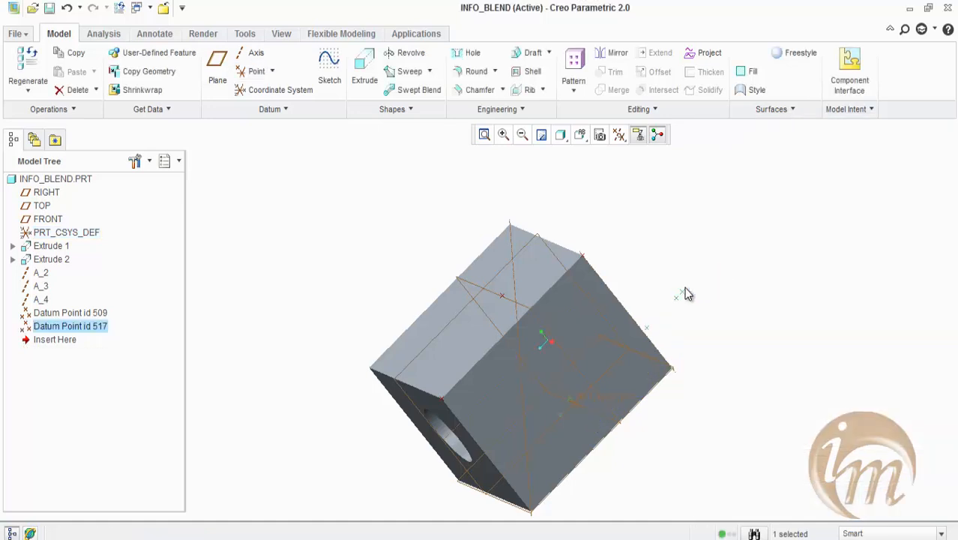
# Examine the offset datum points and the default coordinate system PRT_CSYS_DEF around the block from several angles
pyautogui.scroll(3, 682, 323)
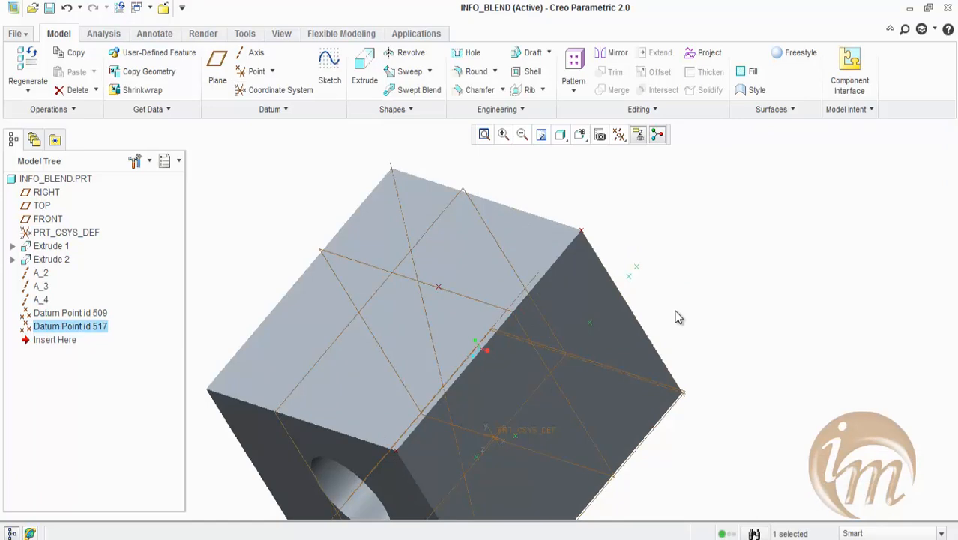
pyautogui.moveTo(582, 363); pyautogui.dragTo(530, 383, button='middle')
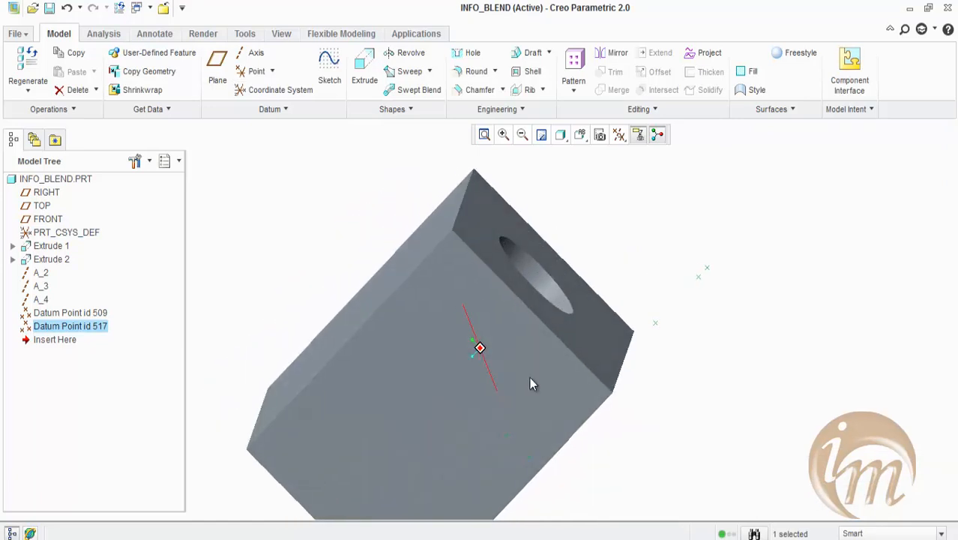
pyautogui.click(661, 333)
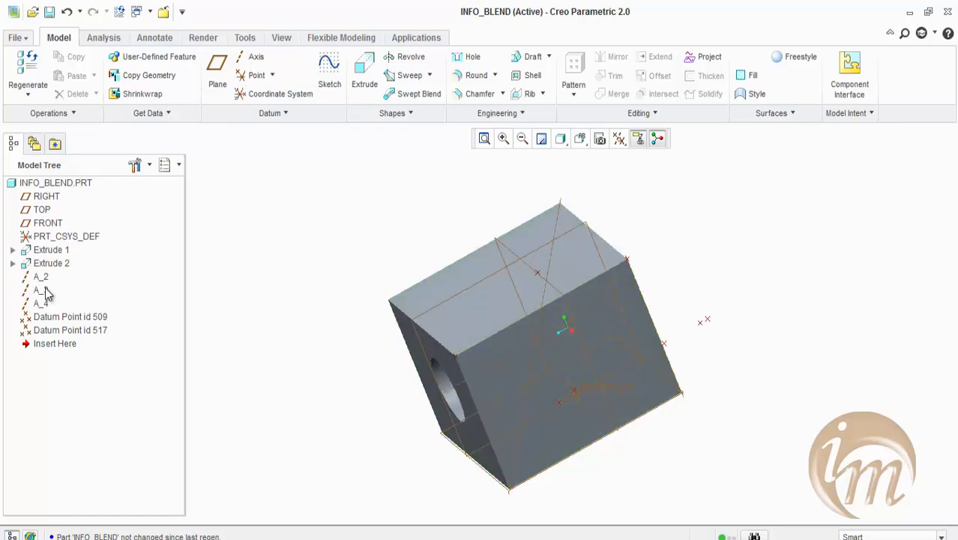
pyautogui.click(62, 238)
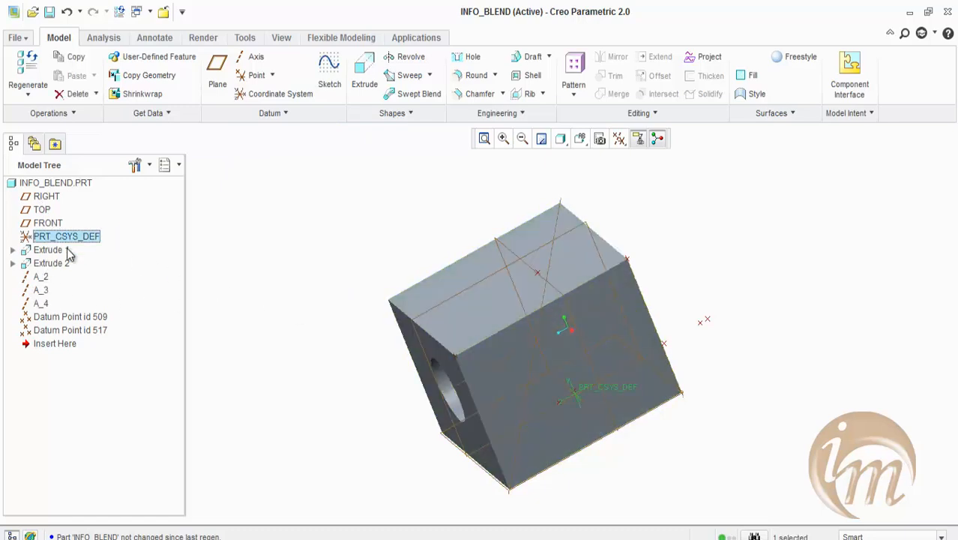
pyautogui.moveTo(395, 426); pyautogui.dragTo(519, 432, button='middle')
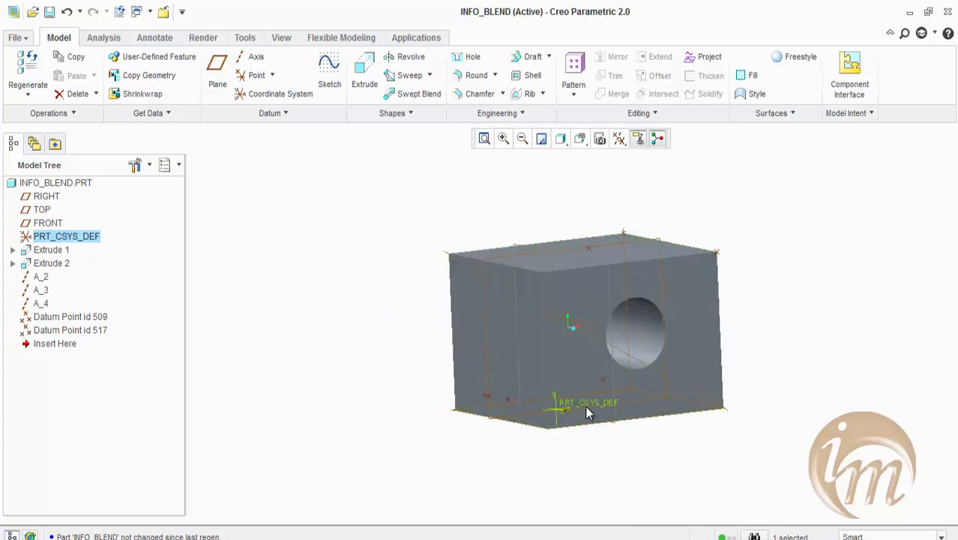
pyautogui.moveTo(255, 259); pyautogui.dragTo(247, 278, button='middle')
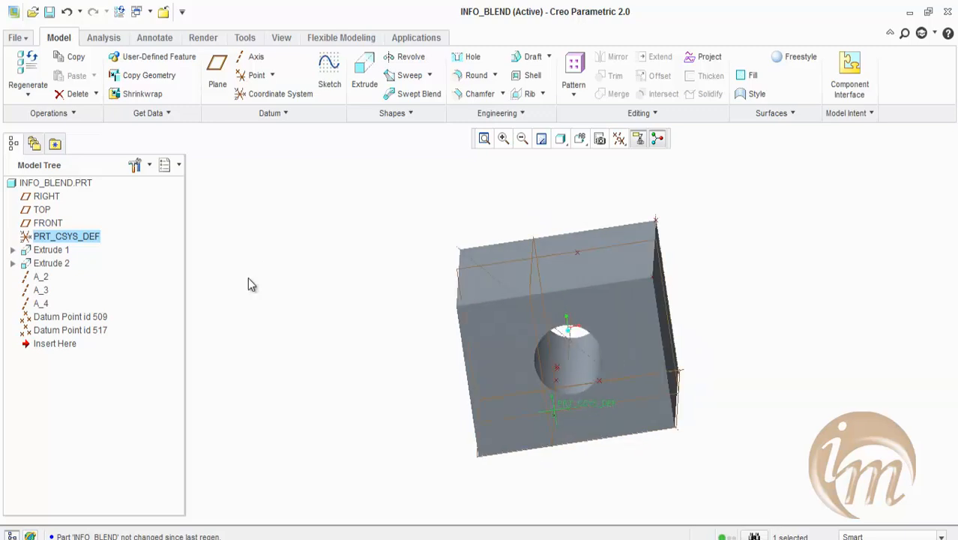
# Start a datum coordinate system, remove its PRT_CSYS_DEF reference and place the origin on datum point PNT3
pyautogui.click(256, 96)
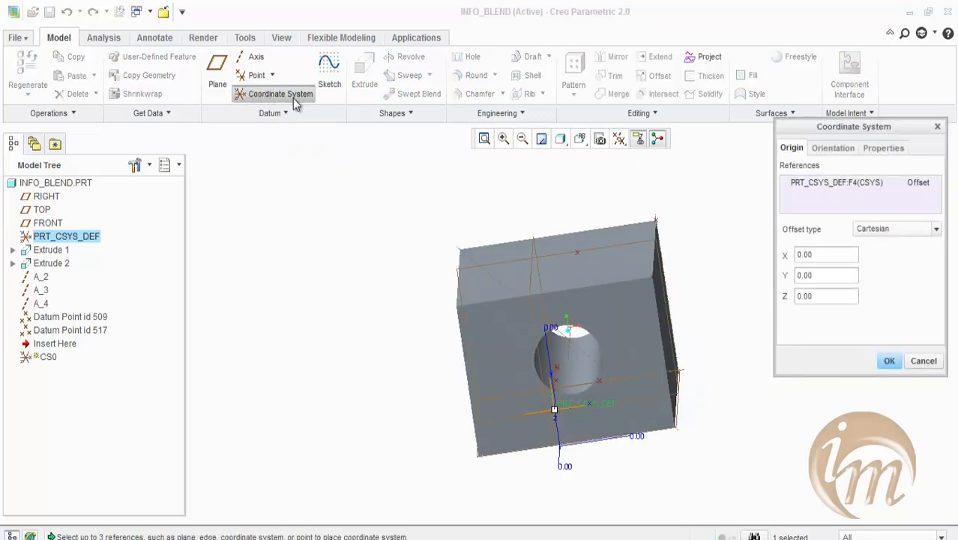
pyautogui.moveTo(536, 219)
pyautogui.mouseDown(button='middle')
pyautogui.moveTo(562, 215)
pyautogui.moveTo(532, 232)
pyautogui.mouseUp(button='middle')
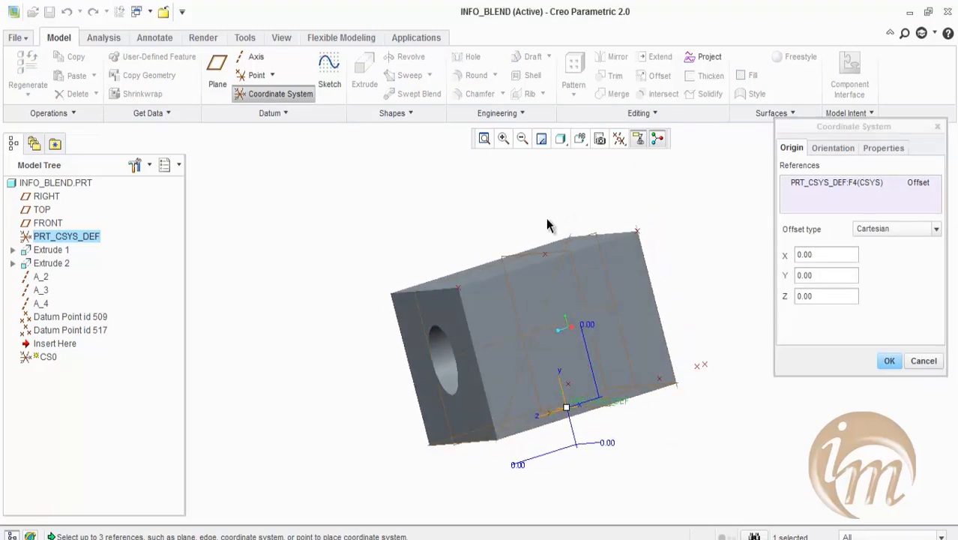
pyautogui.click(801, 189)
pyautogui.rightClick(802, 189)
pyautogui.click(825, 196)
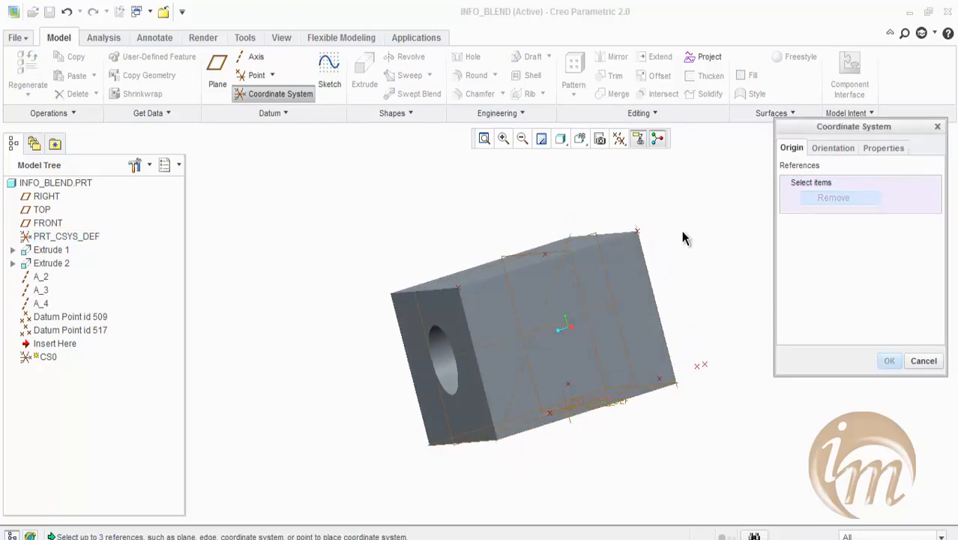
pyautogui.moveTo(657, 259)
pyautogui.mouseDown(button='middle')
pyautogui.moveTo(642, 268)
pyautogui.moveTo(656, 275)
pyautogui.mouseUp(button='middle')
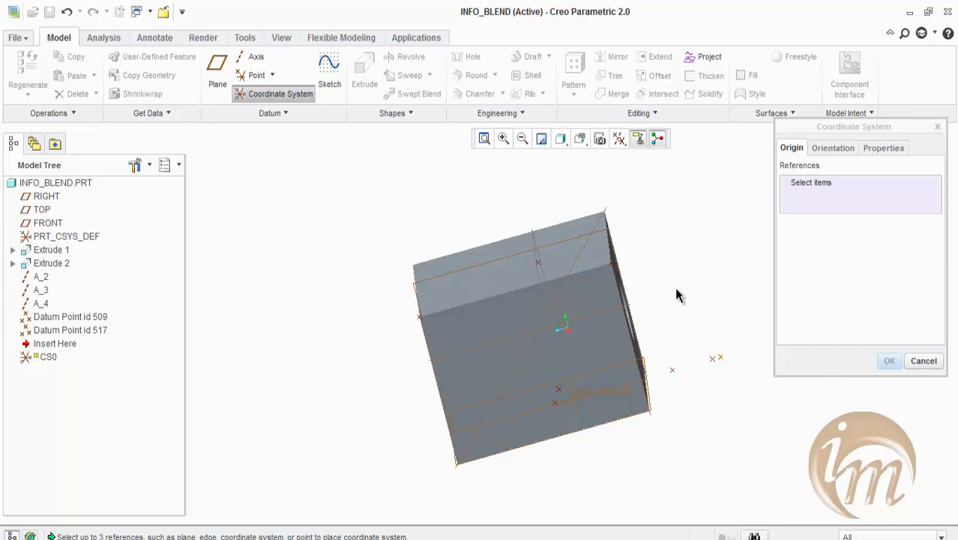
pyautogui.click(719, 358)
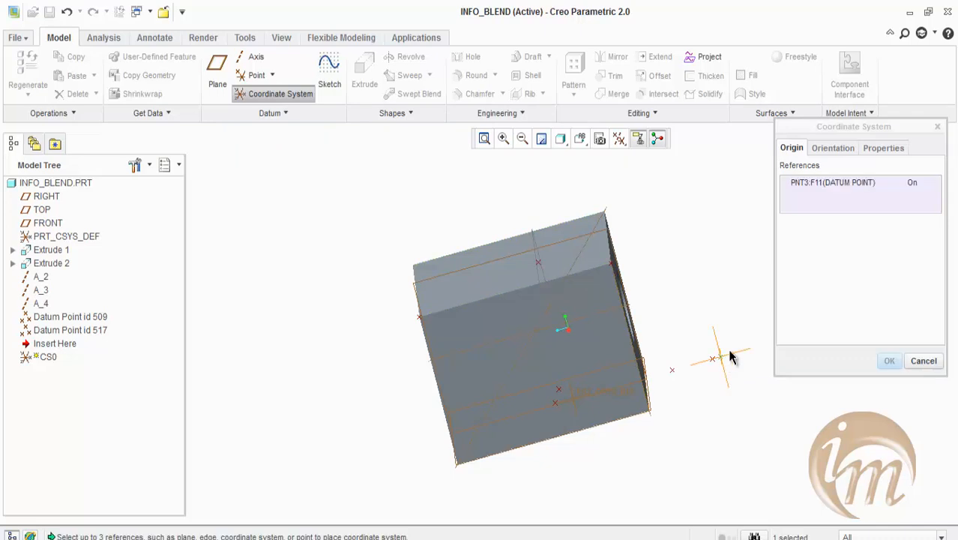
pyautogui.moveTo(718, 391); pyautogui.dragTo(730, 389, button='middle')
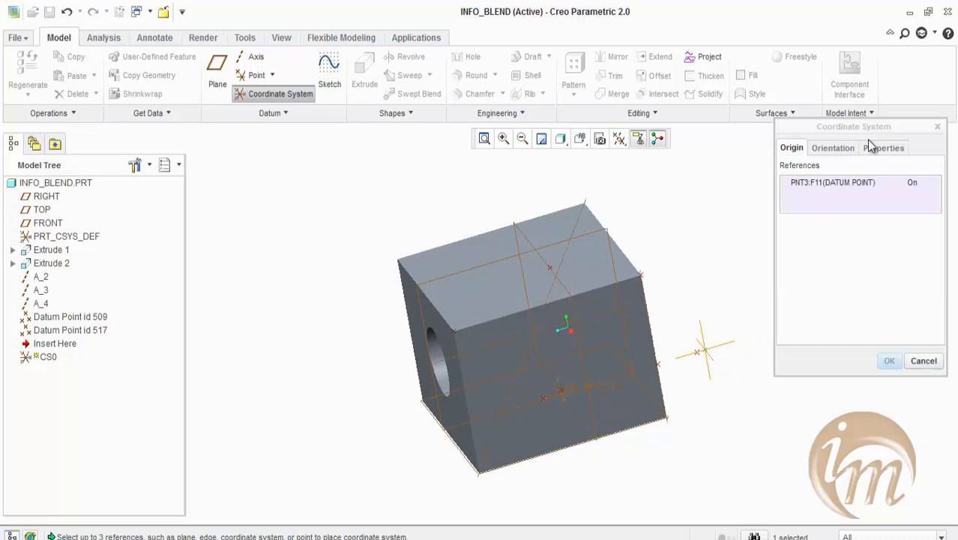
# Orient the coordinate system by references, using the block's long upper edge to determine X and axis A_4 to project Z
pyautogui.click(834, 148)
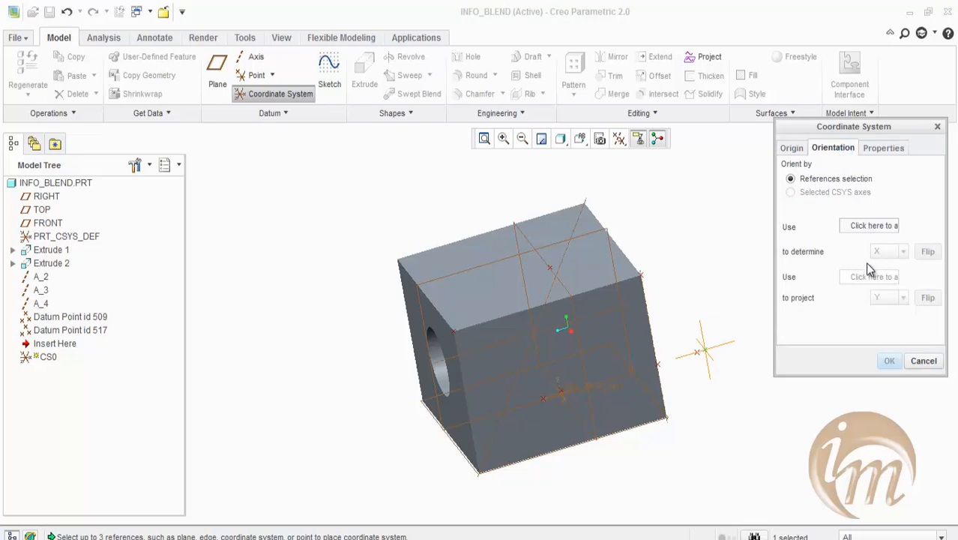
pyautogui.click(862, 228)
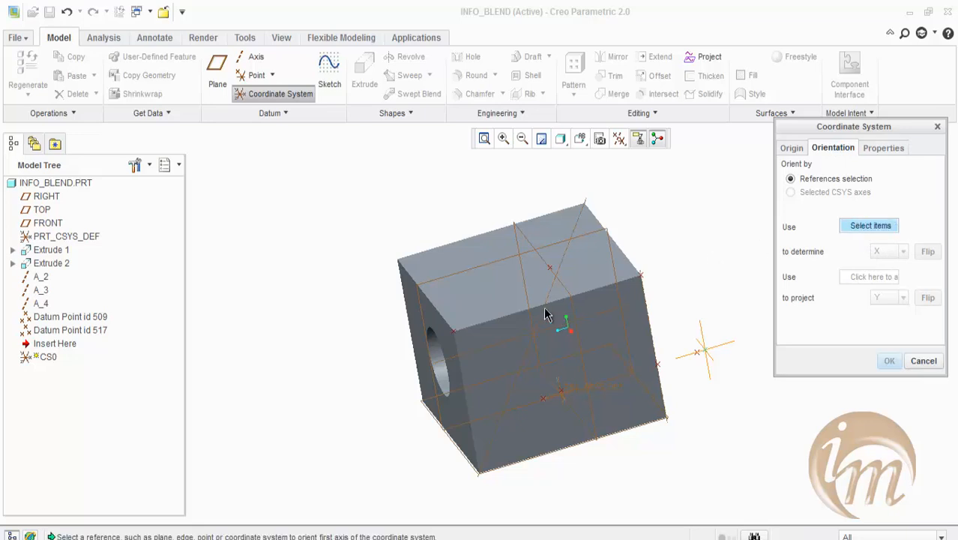
pyautogui.click(601, 287)
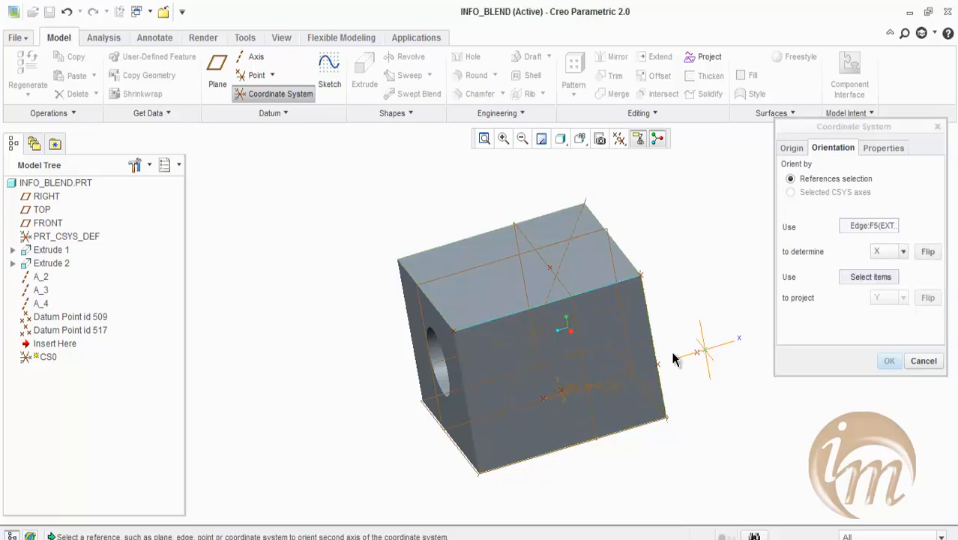
pyautogui.click(873, 277)
pyautogui.click(653, 346)
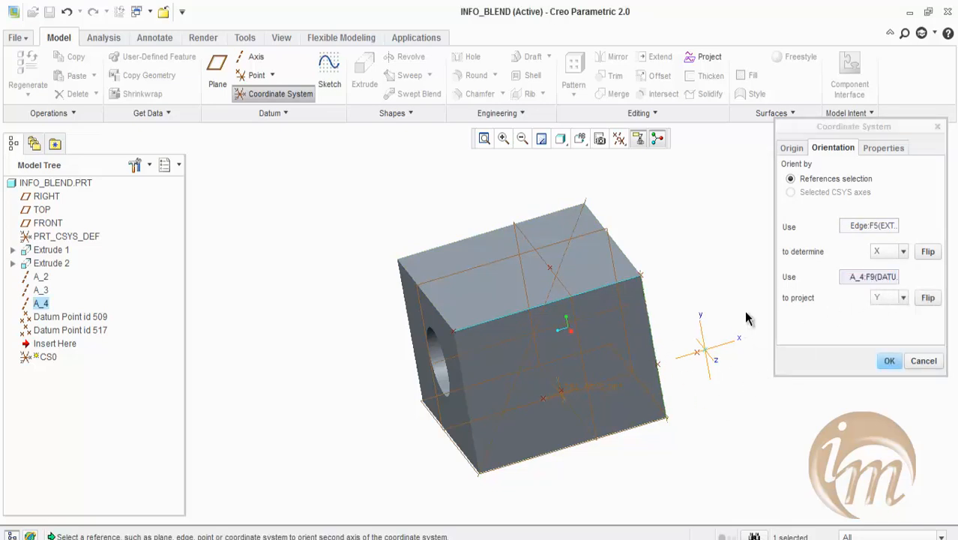
pyautogui.click(896, 297)
pyautogui.click(888, 323)
pyautogui.moveTo(748, 407); pyautogui.dragTo(733, 407, button='middle')
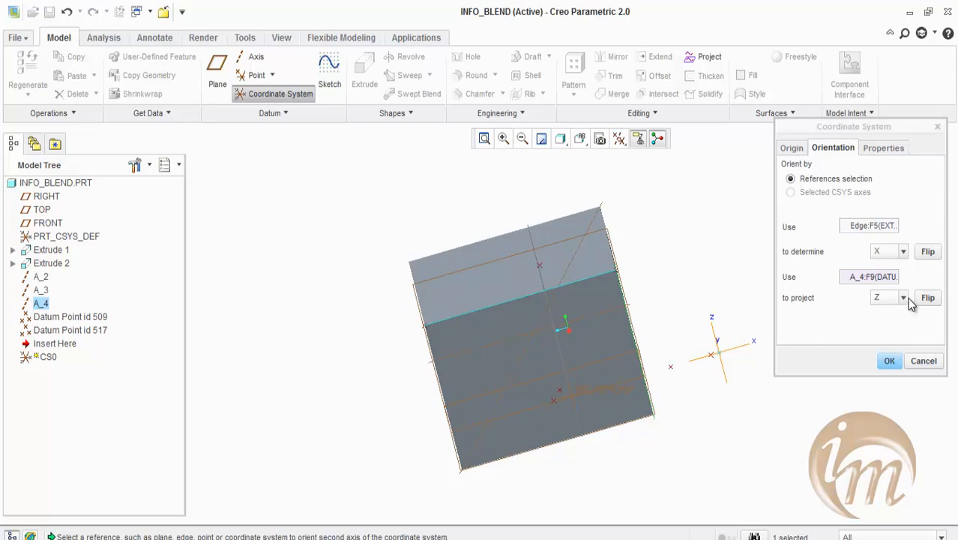
# Try flipping the coordinate system's projected Z direction back and forth
pyautogui.click(929, 298)
pyautogui.click(929, 297)
pyautogui.click(929, 297)
pyautogui.click(929, 297)
pyautogui.moveTo(712, 450); pyautogui.dragTo(770, 399, button='middle')
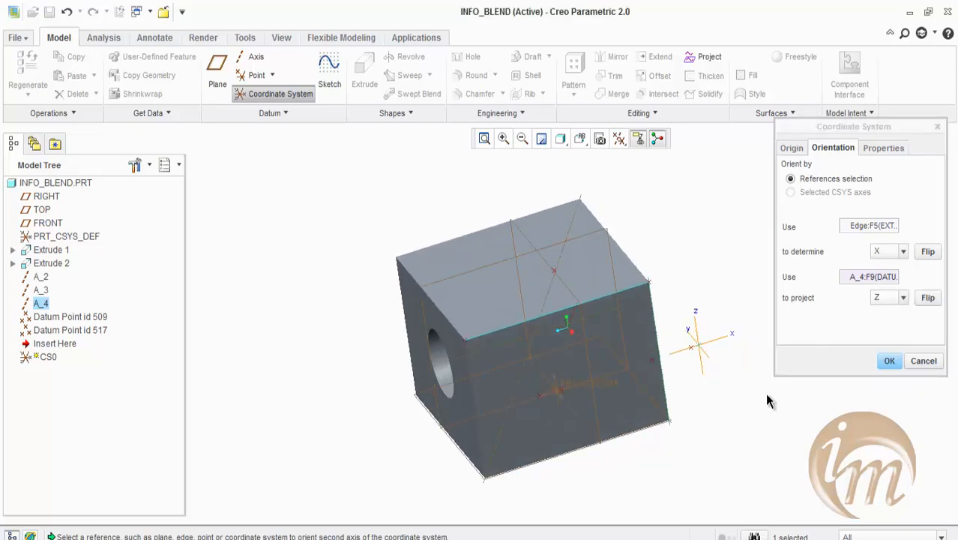
# Reverse the direction of the coordinate system's first axis and keep it determining X
pyautogui.click(924, 252)
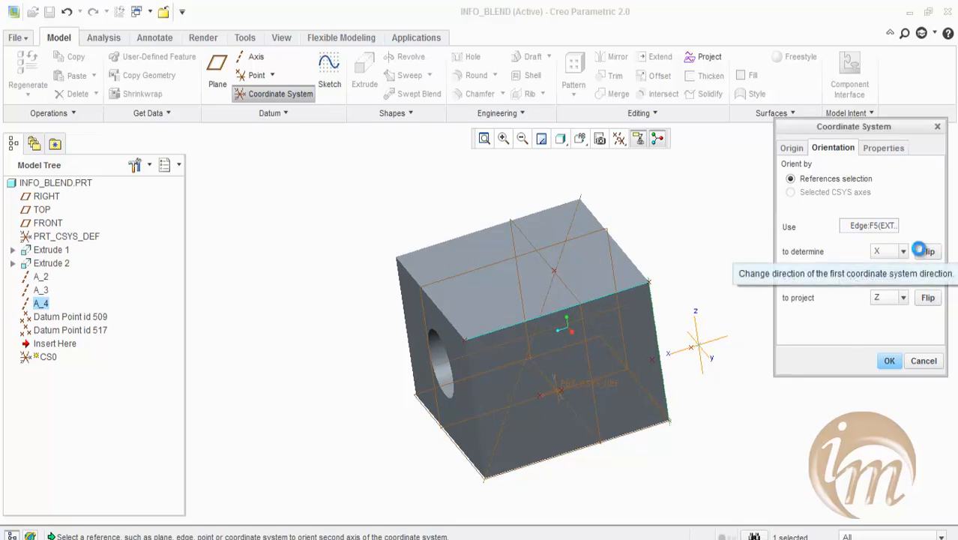
pyautogui.click(925, 252)
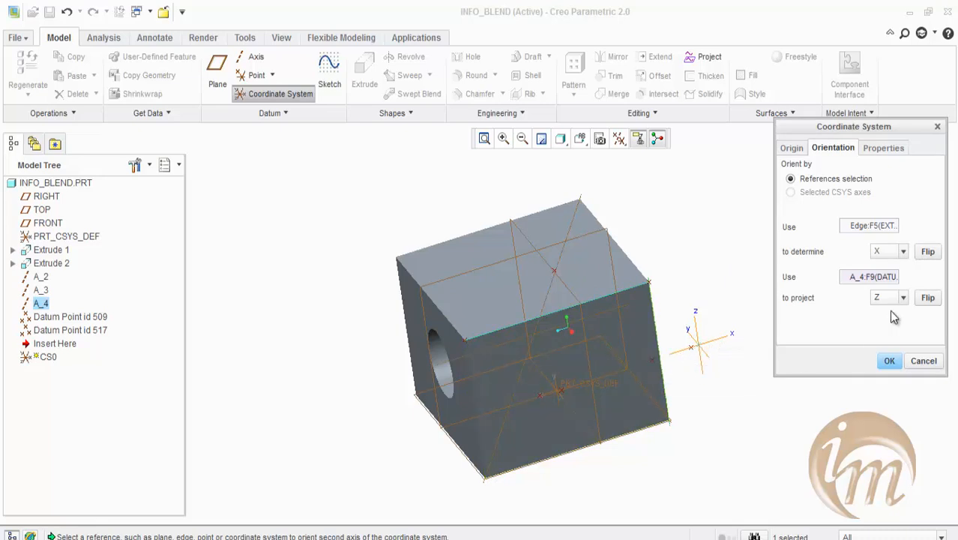
pyautogui.click(927, 253)
pyautogui.click(903, 254)
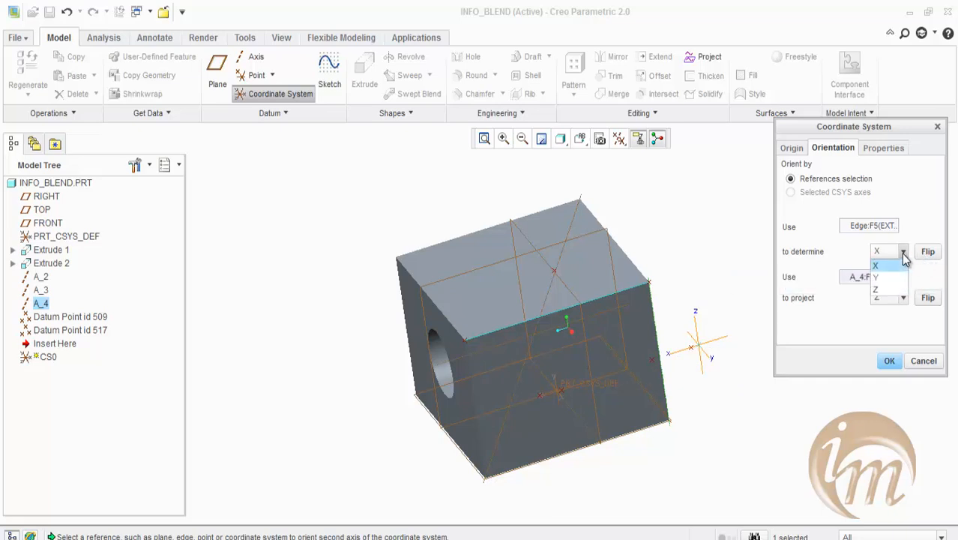
pyautogui.click(910, 241)
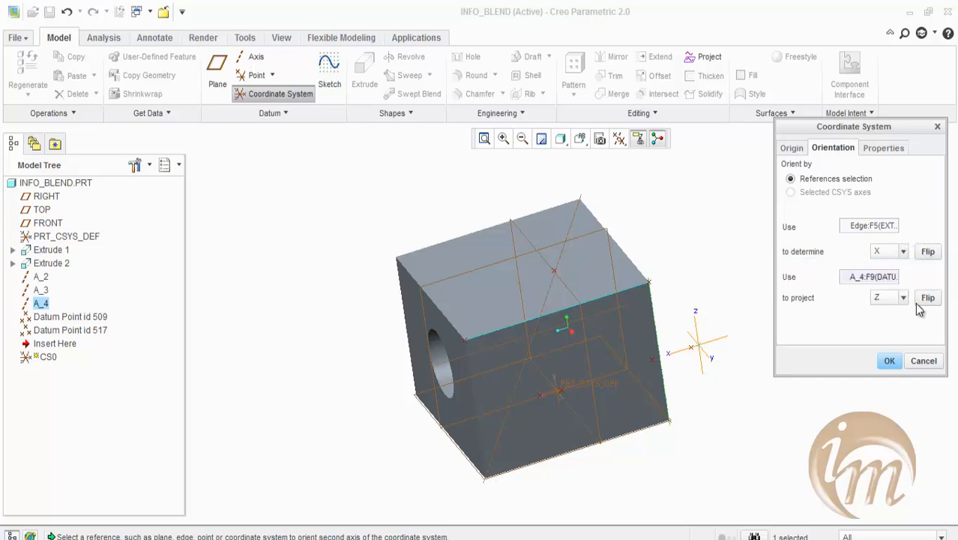
# Name the new coordinate system info_cs and finish creating it
pyautogui.click(875, 148)
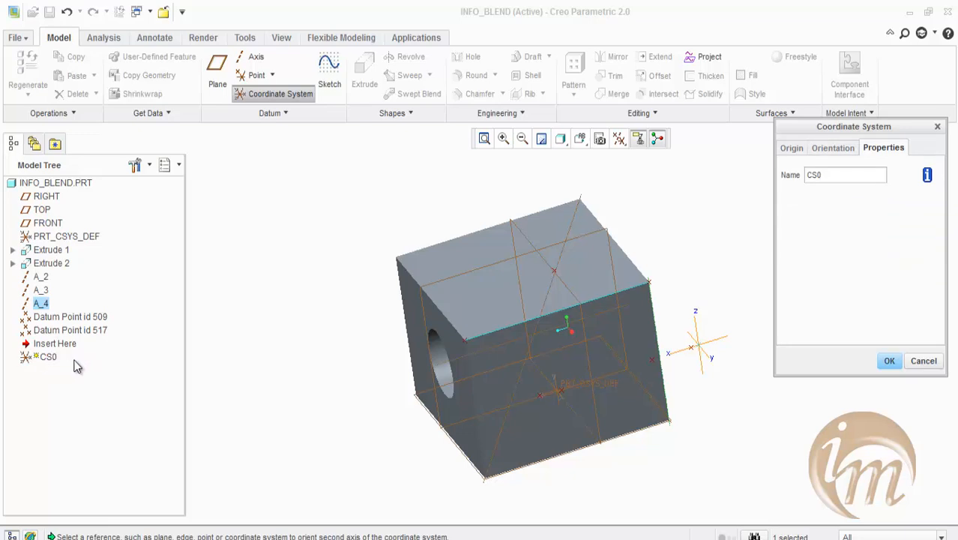
pyautogui.doubleClick(830, 175)
pyautogui.press('BackSpace')
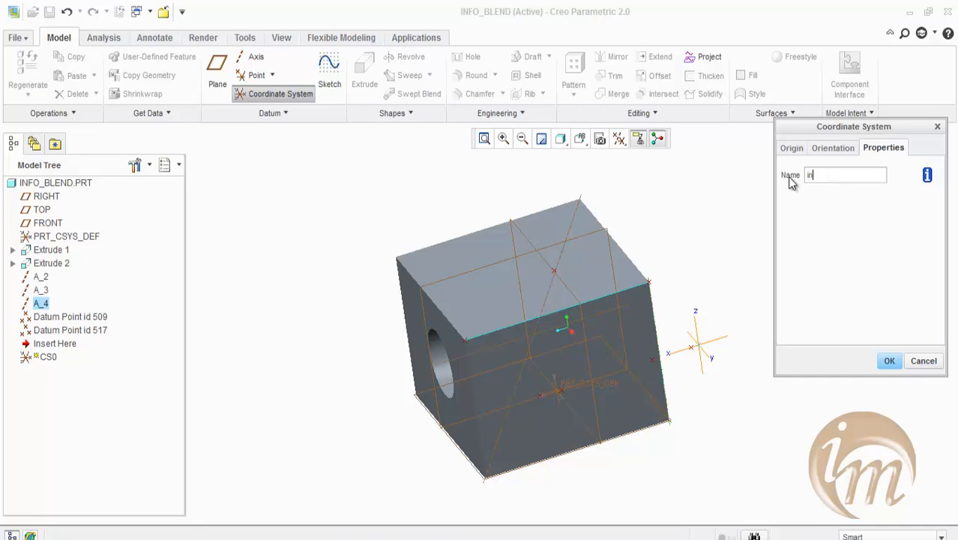
pyautogui.write('info_cs')
pyautogui.press('Return')
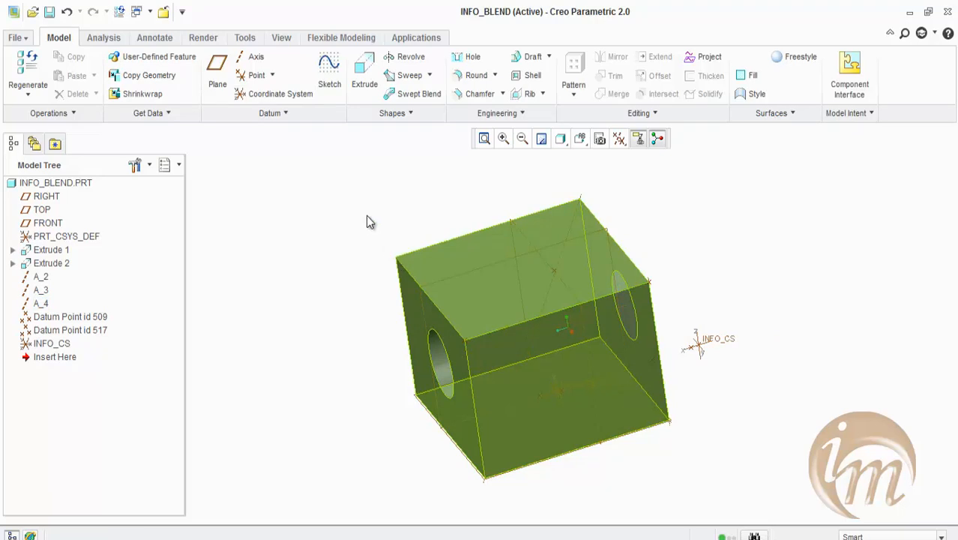
# Start a coordinate system at the block's upper corner, orienting X along the short upper edge and projecting Y along the long upper edge
pyautogui.click(249, 94)
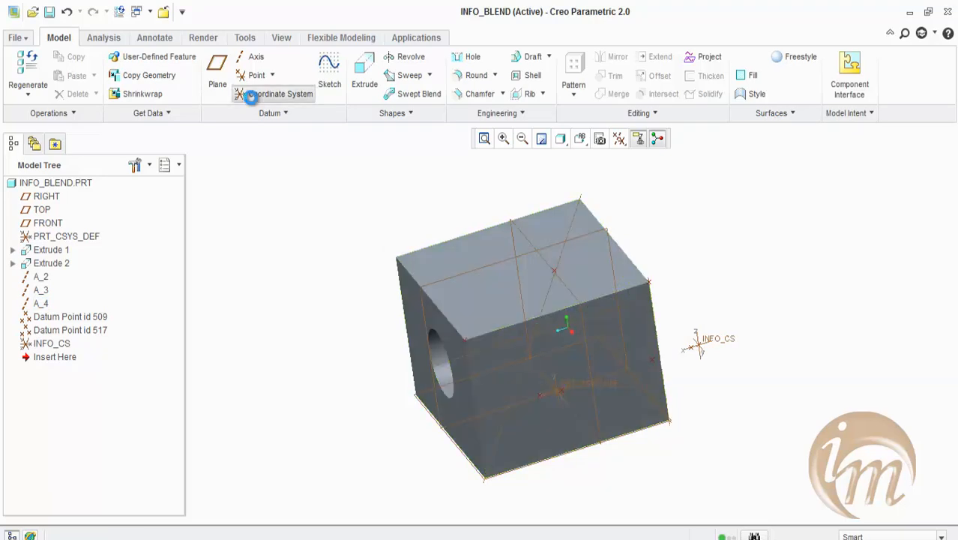
pyautogui.click(395, 257)
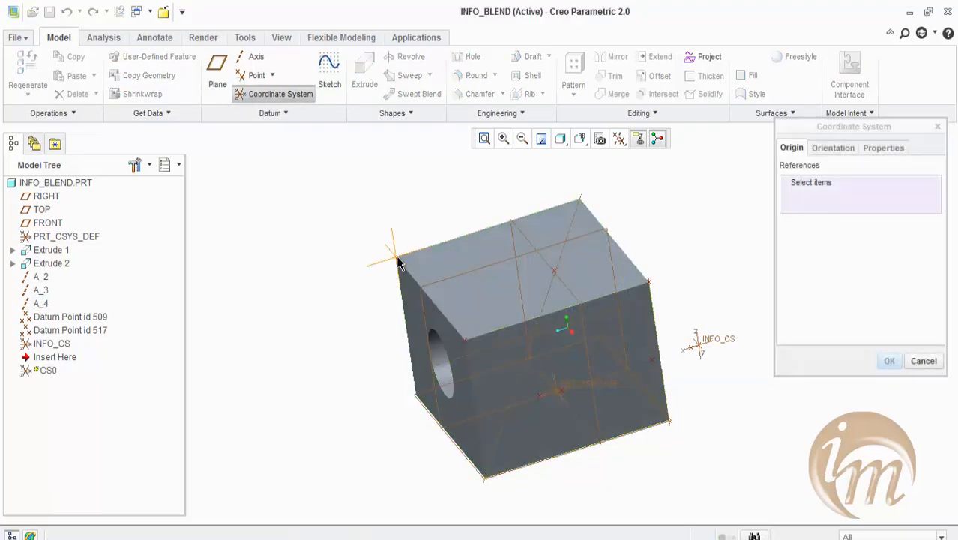
pyautogui.click(832, 149)
pyautogui.click(866, 225)
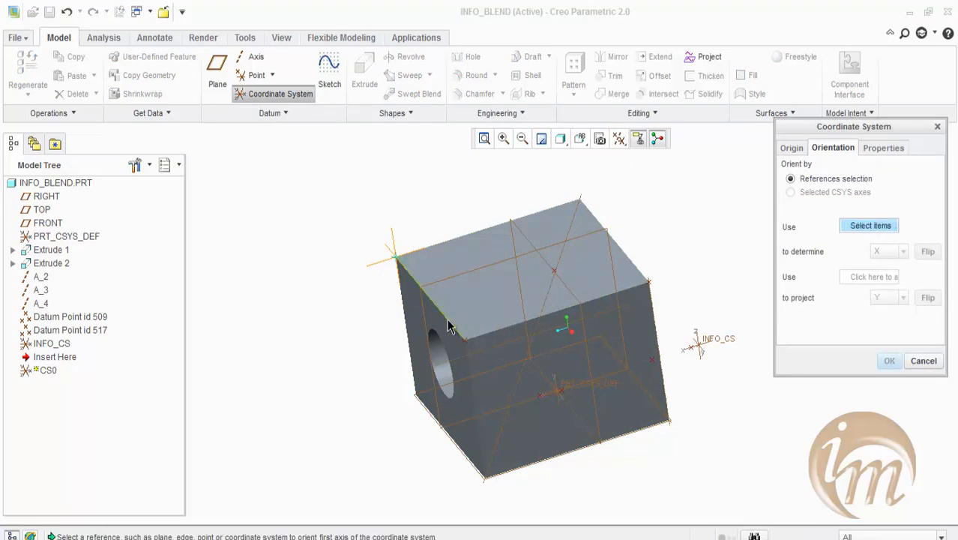
pyautogui.click(447, 318)
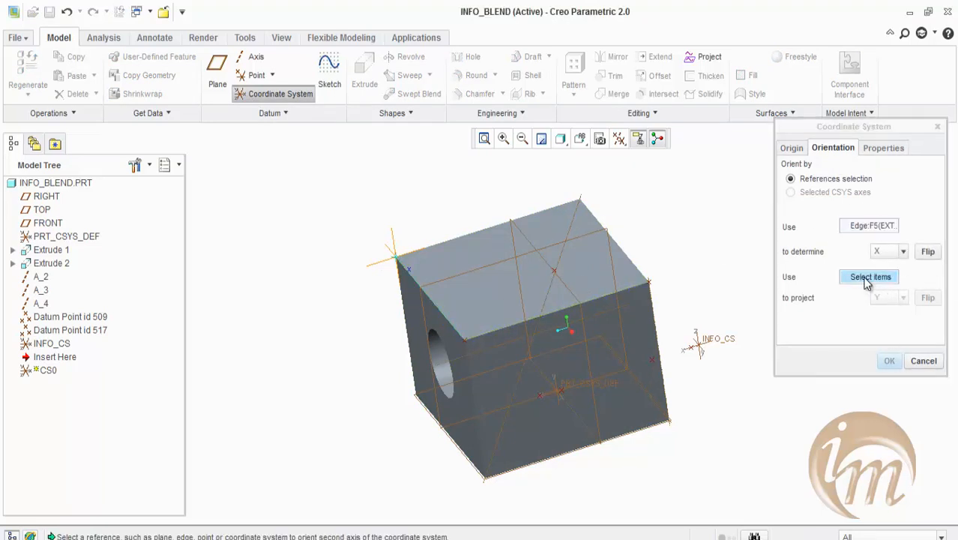
pyautogui.click(456, 238)
pyautogui.moveTo(458, 206); pyautogui.dragTo(451, 225, button='middle')
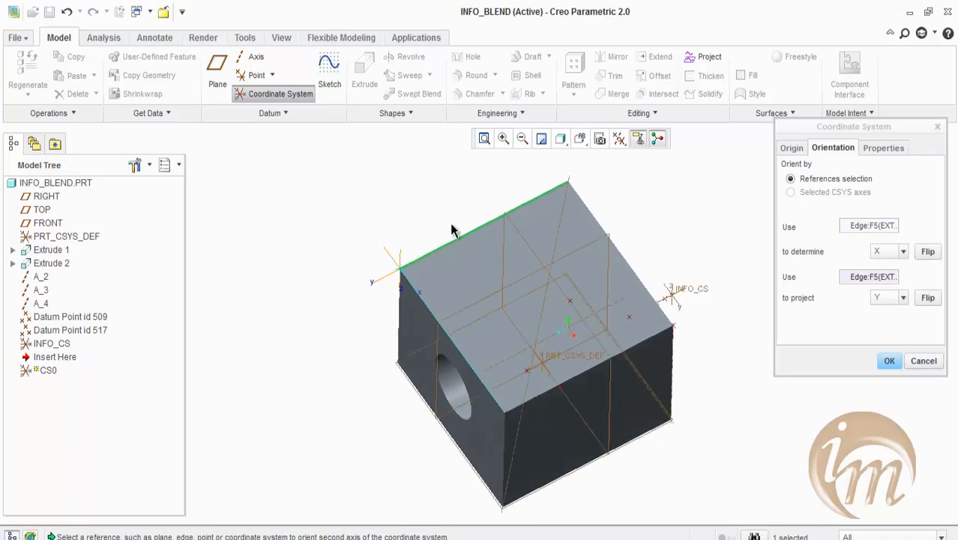
# Flip the coordinate system's projected Y direction and finish creating it
pyautogui.click(919, 299)
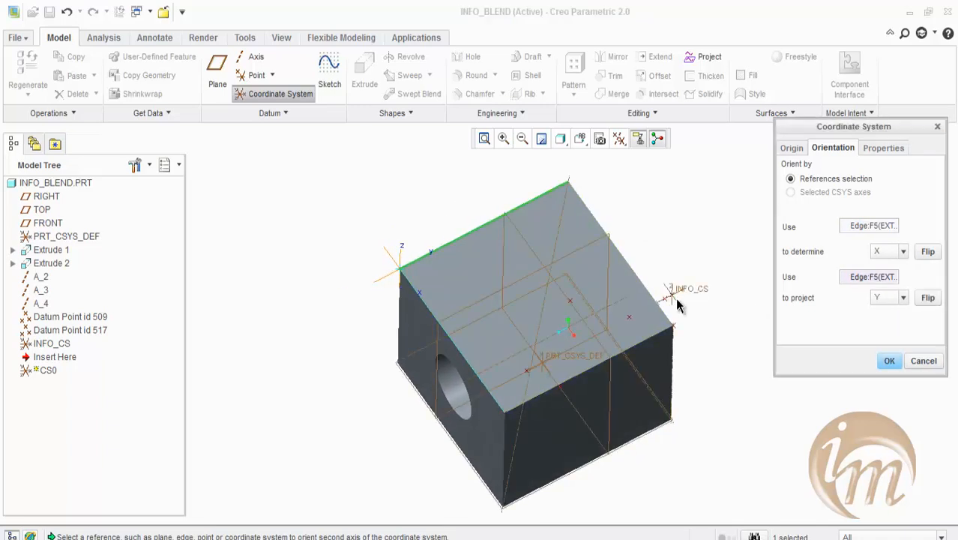
pyautogui.moveTo(683, 270); pyautogui.dragTo(686, 244, button='middle')
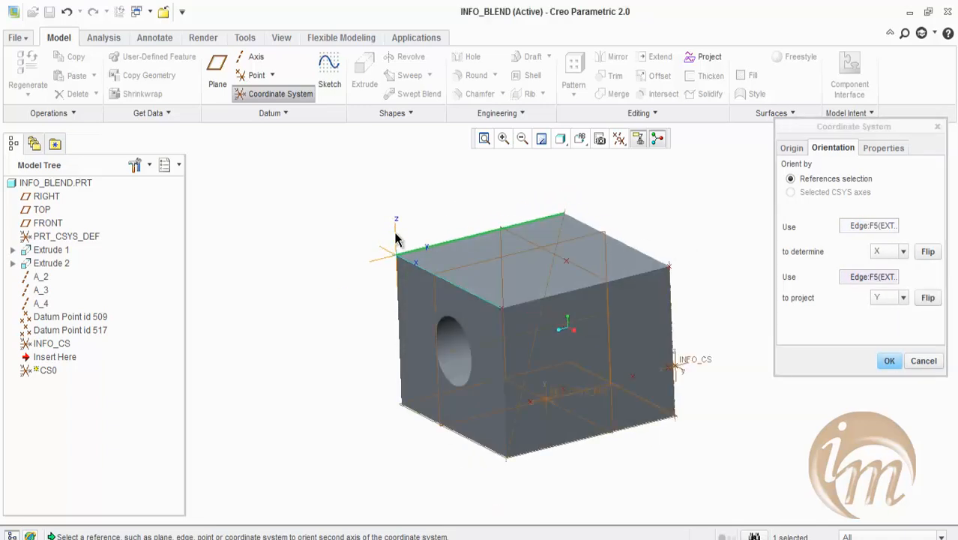
pyautogui.click(885, 370)
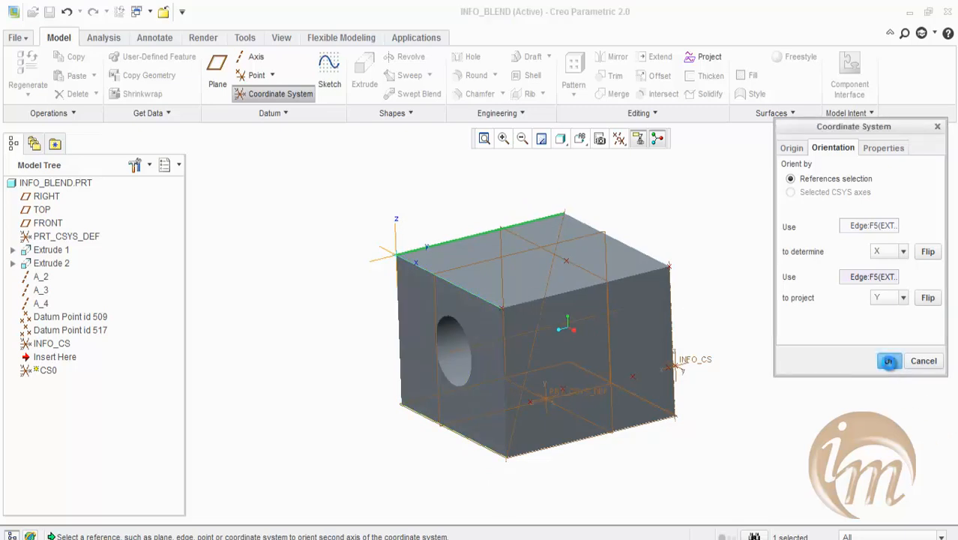
pyautogui.moveTo(735, 288); pyautogui.dragTo(726, 329, button='middle')
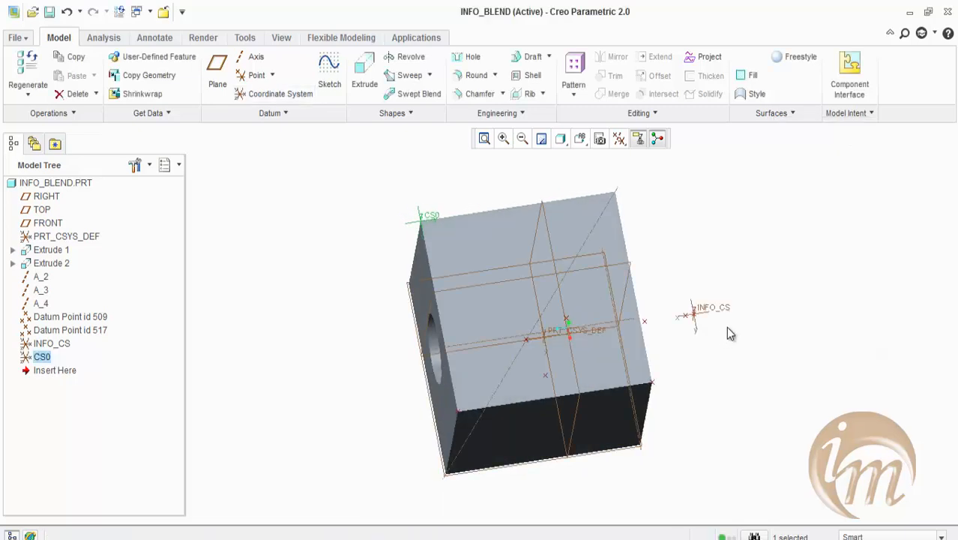
# Try adding four Cartesian datum points offset from coordinate system CS0
pyautogui.click(273, 76)
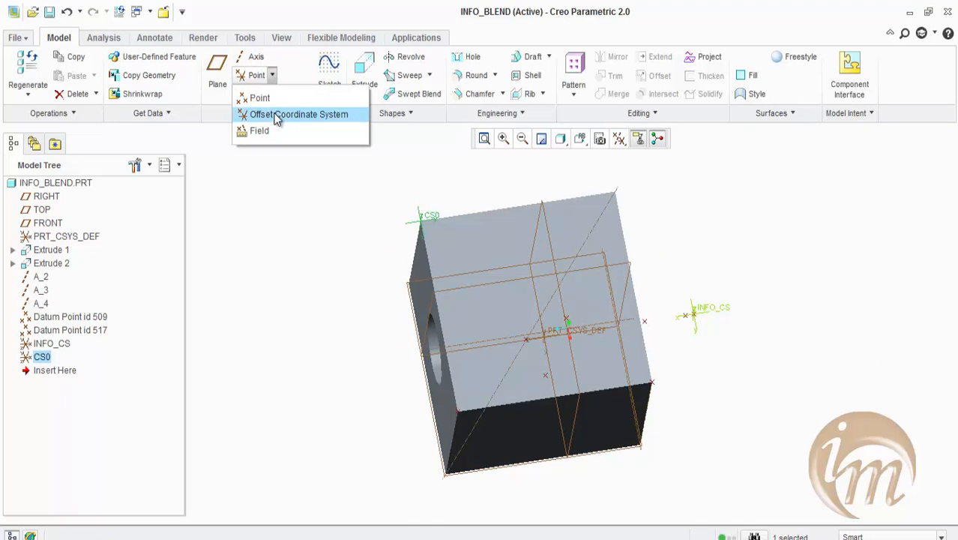
pyautogui.click(275, 115)
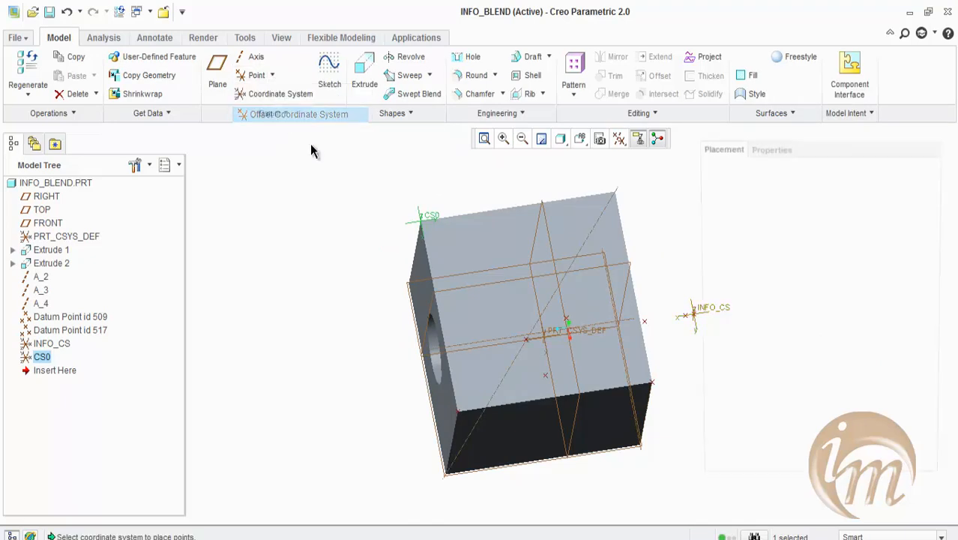
pyautogui.click(424, 219)
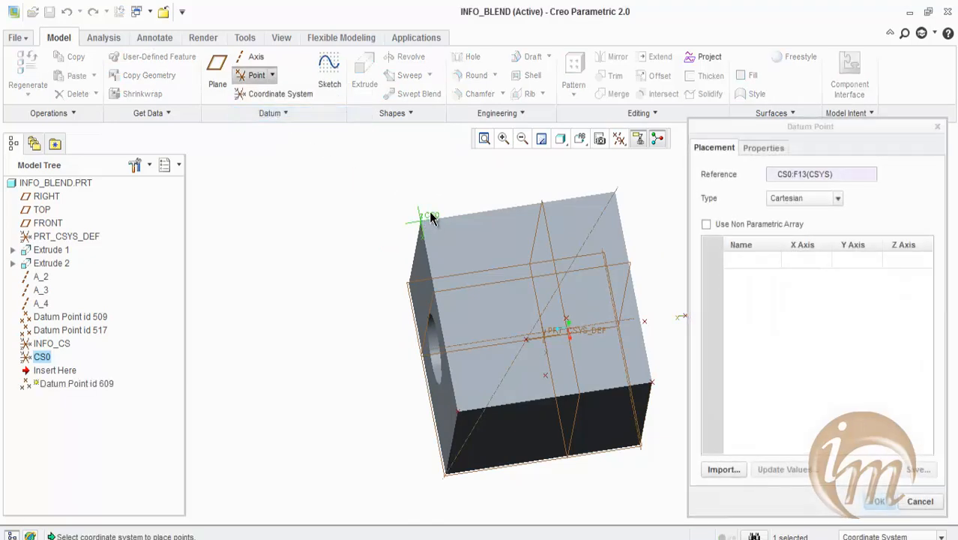
pyautogui.click(756, 261)
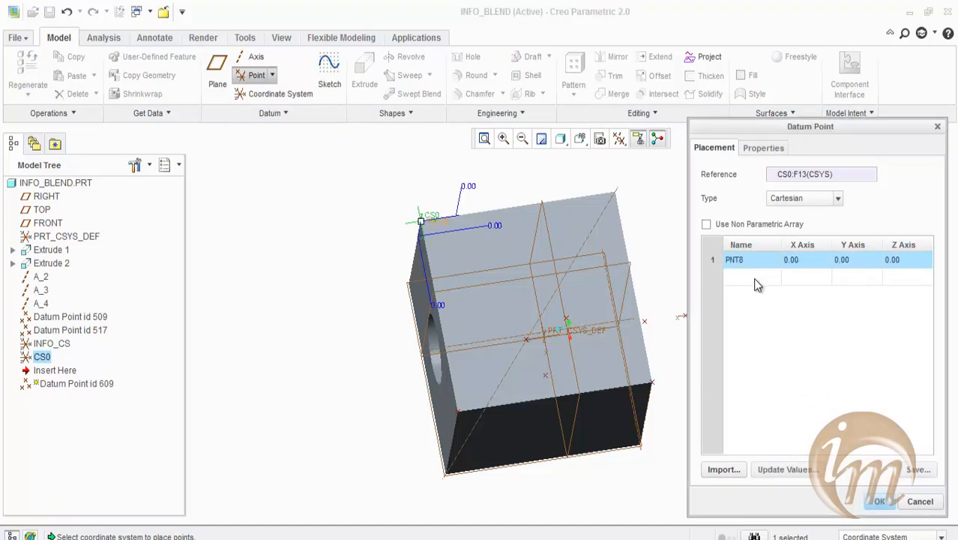
pyautogui.click(753, 276)
pyautogui.click(736, 295)
pyautogui.click(739, 335)
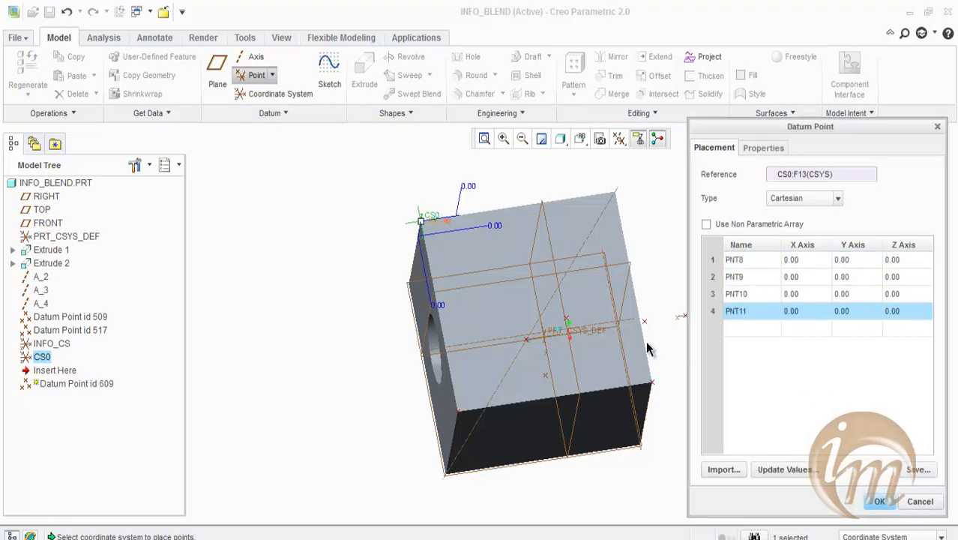
pyautogui.click(920, 501)
pyautogui.click(453, 298)
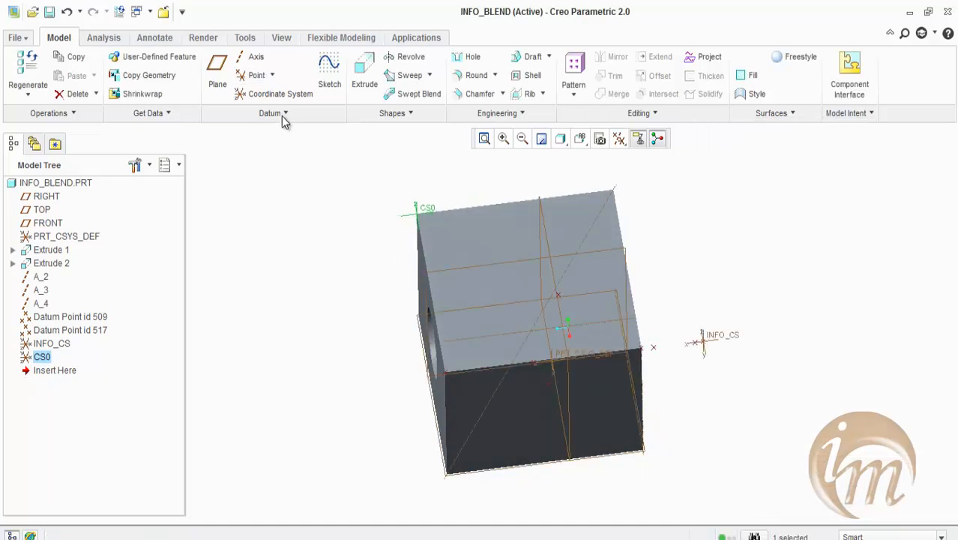
pyautogui.click(283, 118)
pyautogui.click(278, 117)
pyautogui.moveTo(271, 134)
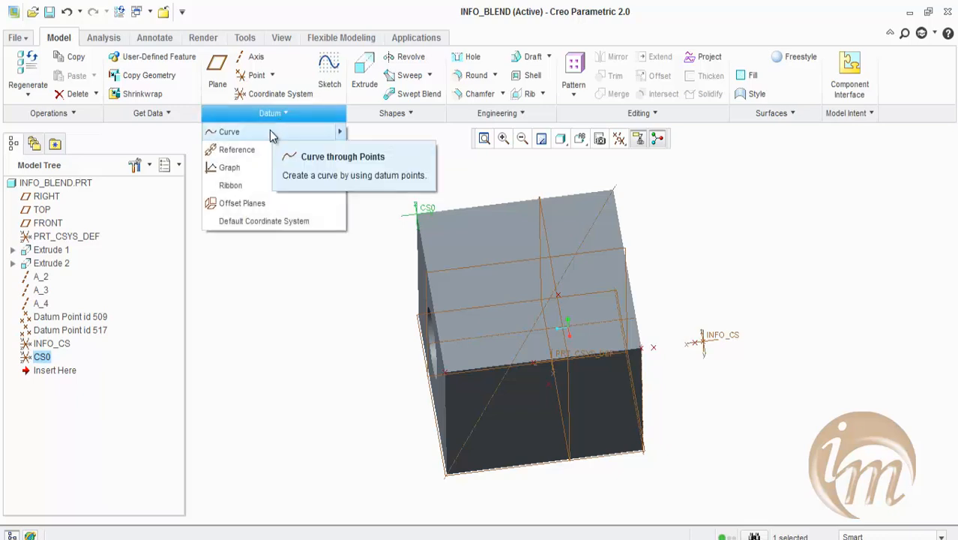
pyautogui.click(272, 278)
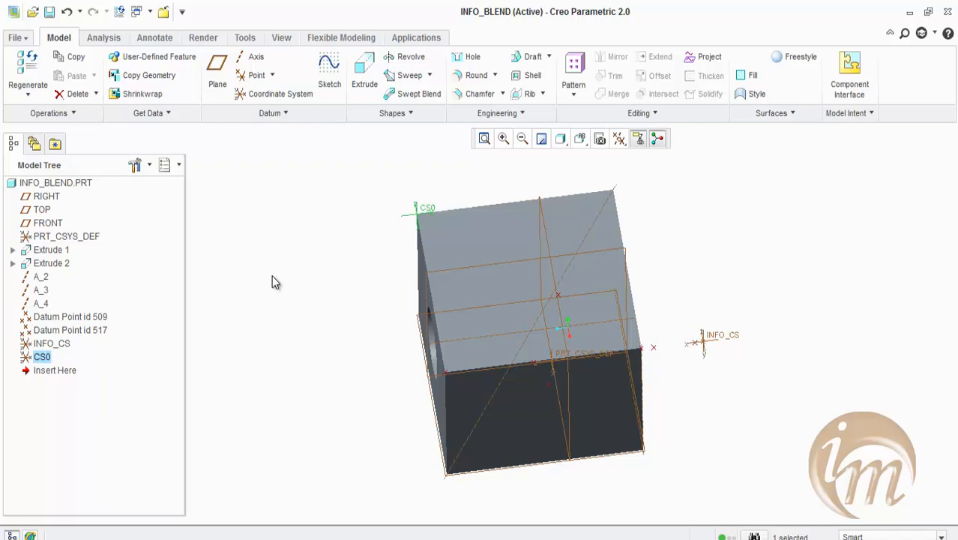
# Start a curve through points, running from the upper corner above the hole face to the datum point beside INFO_CS
pyautogui.click(266, 114)
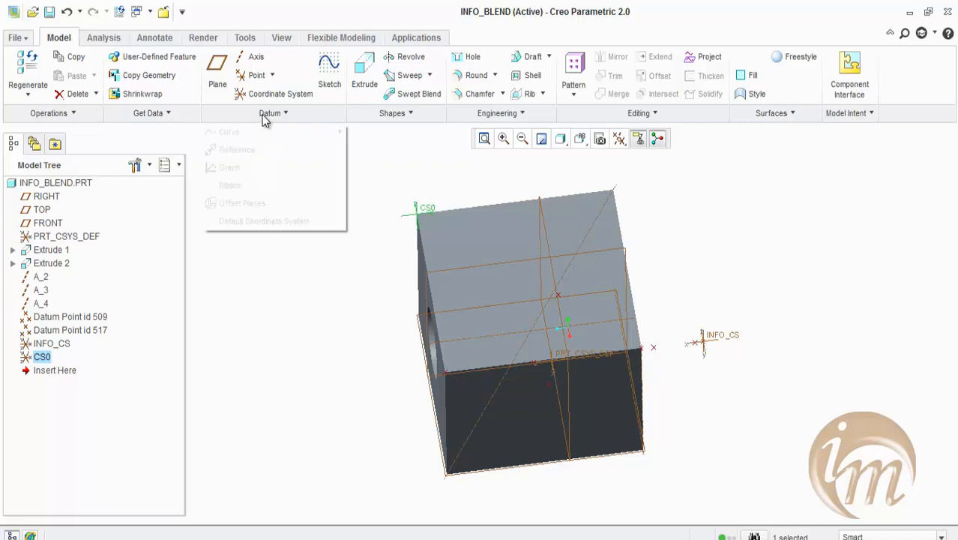
pyautogui.click(259, 130)
pyautogui.moveTo(344, 298); pyautogui.dragTo(415, 349, button='middle')
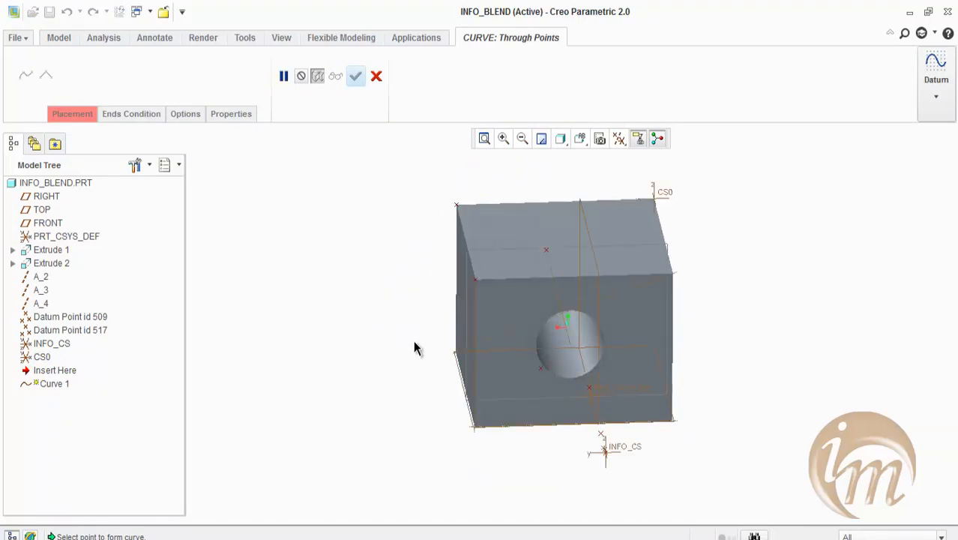
pyautogui.moveTo(642, 415); pyautogui.dragTo(635, 368, button='middle')
pyautogui.click(636, 268)
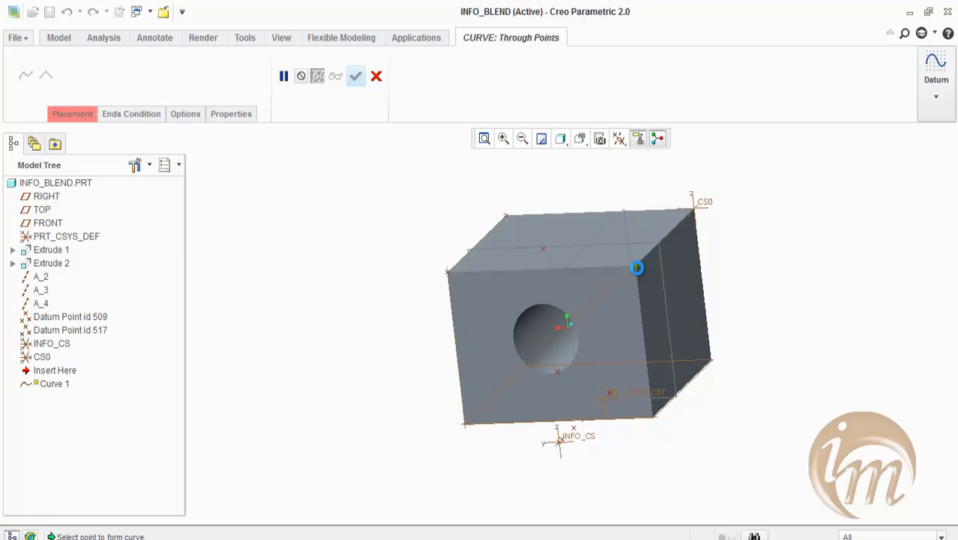
pyautogui.moveTo(672, 402)
pyautogui.mouseDown(button='middle')
pyautogui.moveTo(650, 406)
pyautogui.moveTo(644, 424)
pyautogui.mouseUp(button='middle')
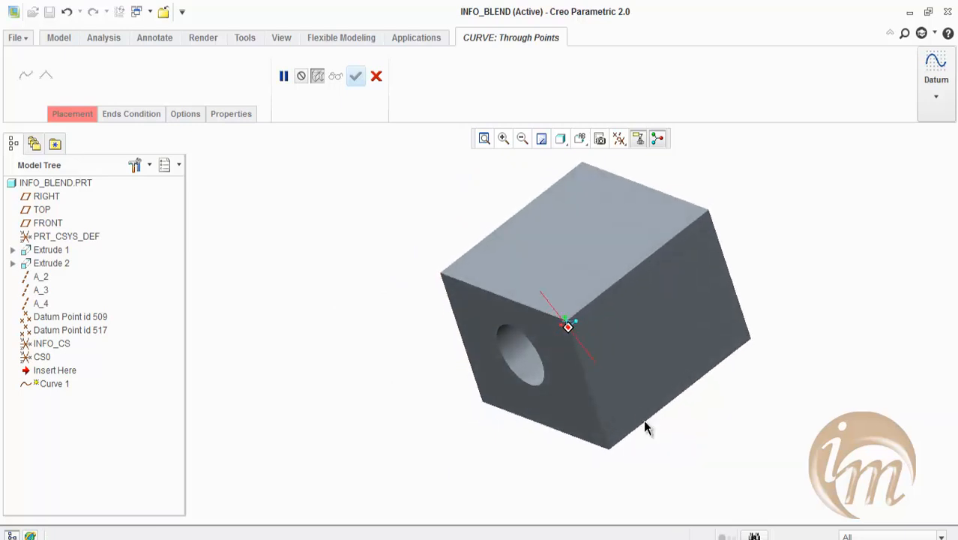
pyautogui.click(542, 450)
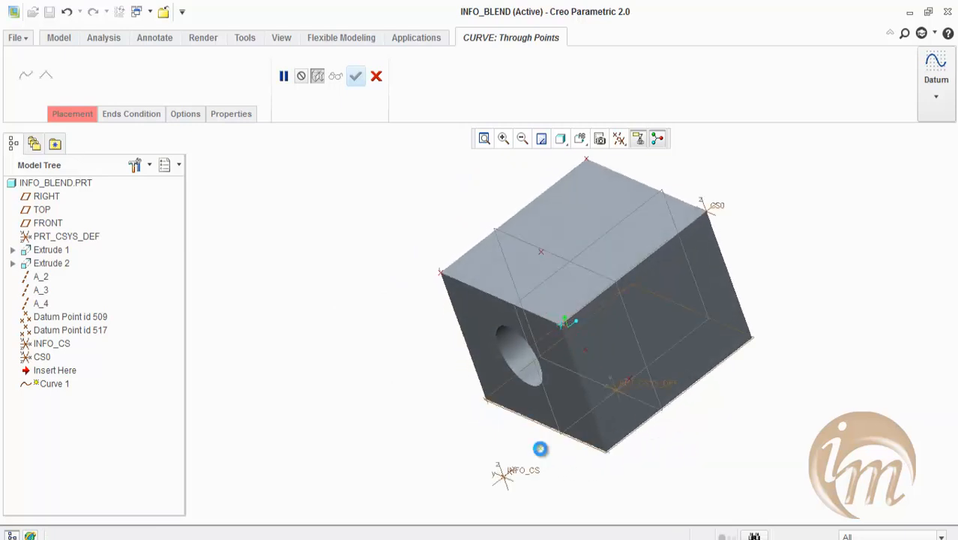
pyautogui.moveTo(607, 450); pyautogui.dragTo(619, 466, button='middle')
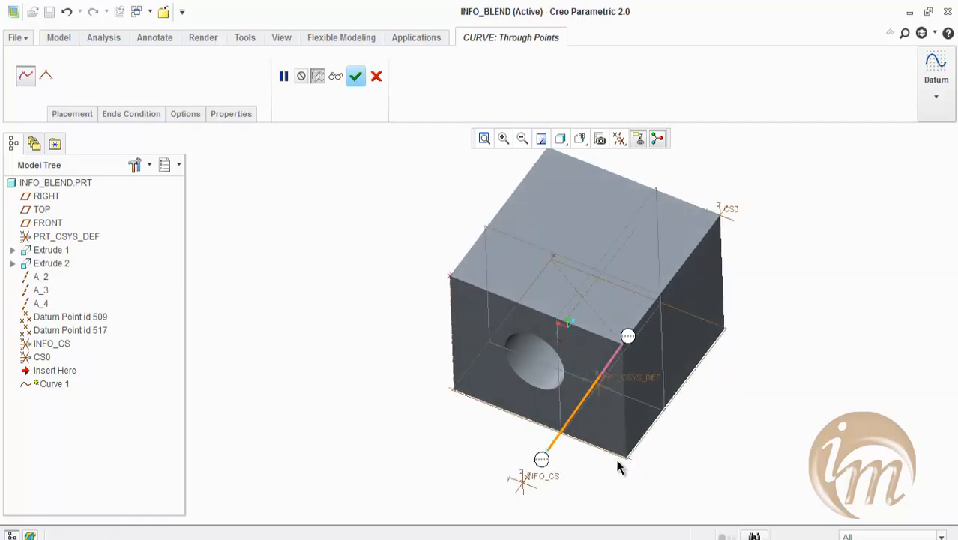
# Extend the curve through the INFO_CS origin and on to the block's lower corner on the hole face
pyautogui.click(524, 486)
pyautogui.moveTo(597, 465)
pyautogui.mouseDown(button='middle')
pyautogui.moveTo(579, 443)
pyautogui.moveTo(592, 454)
pyautogui.mouseUp(button='middle')
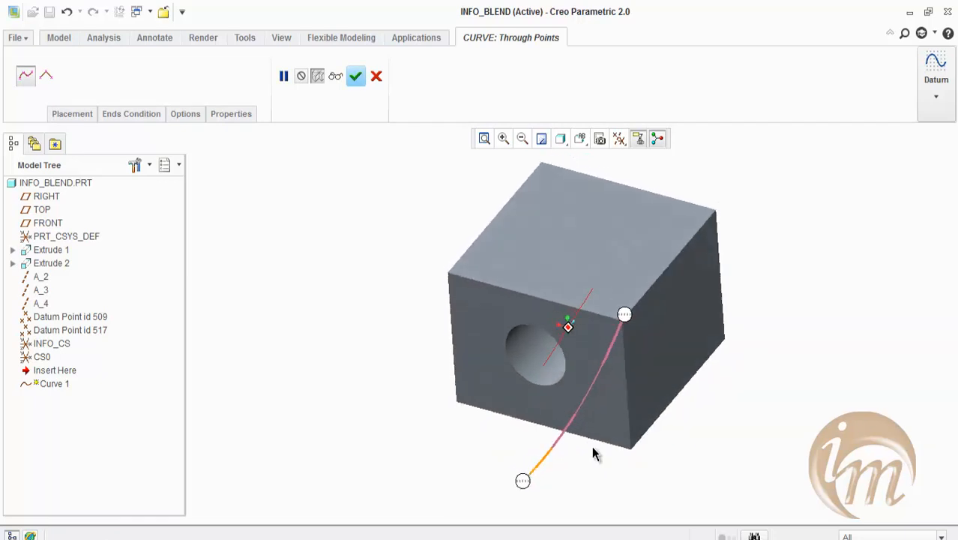
pyautogui.click(454, 397)
pyautogui.moveTo(523, 429); pyautogui.dragTo(501, 405, button='middle')
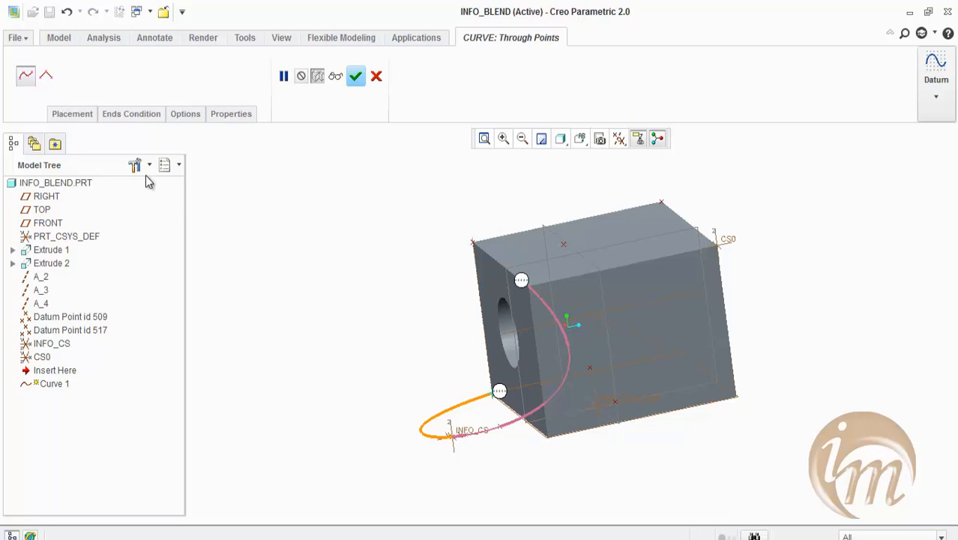
# Connect the curve's last point to the previous one with a straight line instead of a spline
pyautogui.click(46, 76)
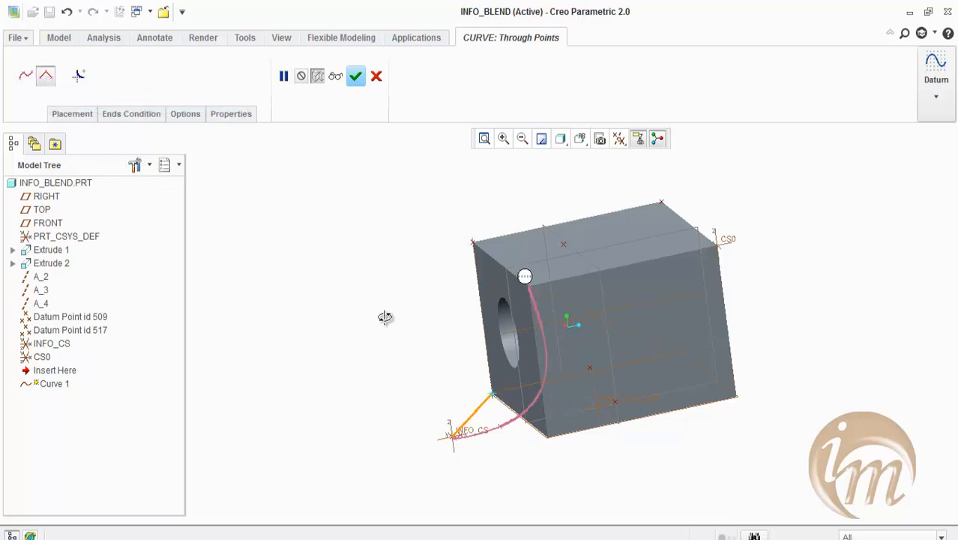
pyautogui.moveTo(385, 316); pyautogui.dragTo(409, 331, button='middle')
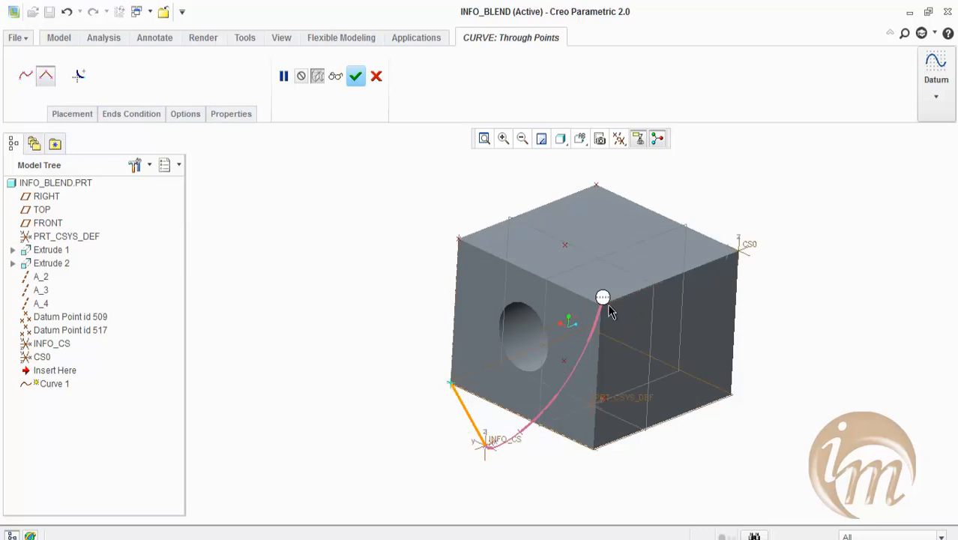
pyautogui.moveTo(602, 391); pyautogui.dragTo(575, 383, button='middle')
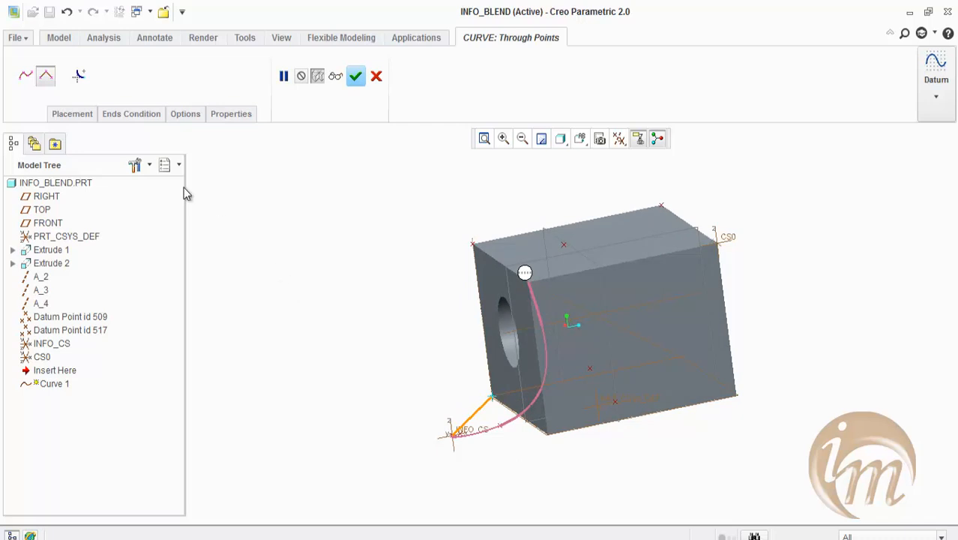
# Try rounding the curve at its last point with an 8.00 radius
pyautogui.click(80, 81)
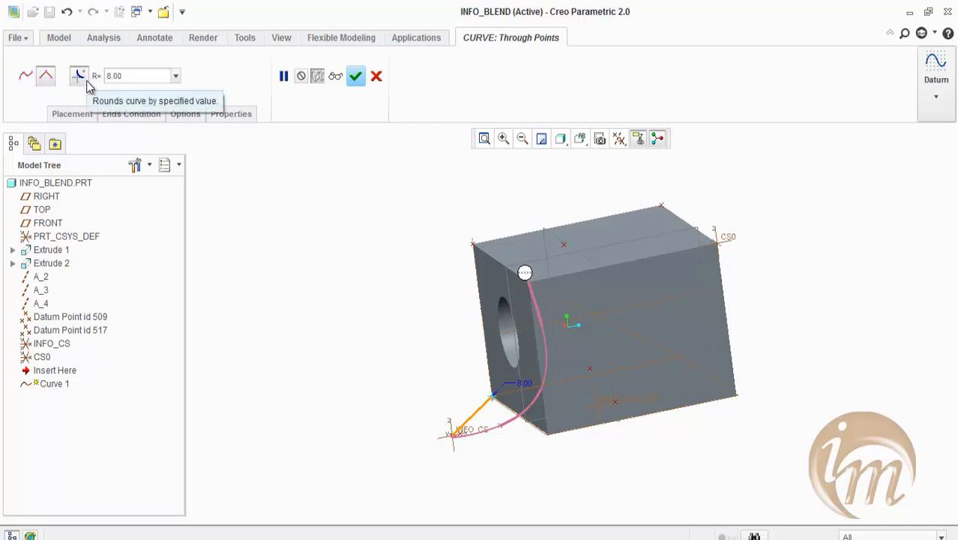
pyautogui.scroll(-2, 475, 459)
pyautogui.scroll(-4, 420, 397)
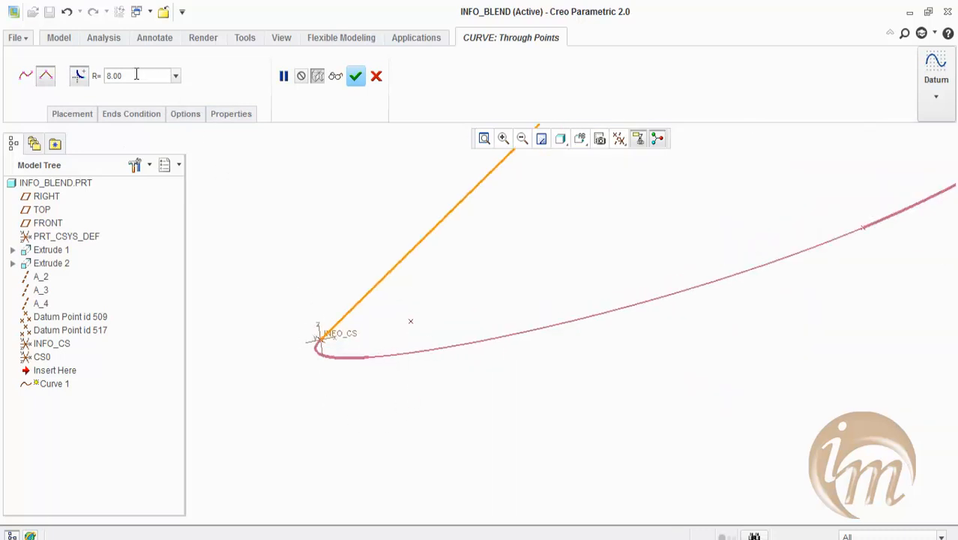
pyautogui.click(78, 76)
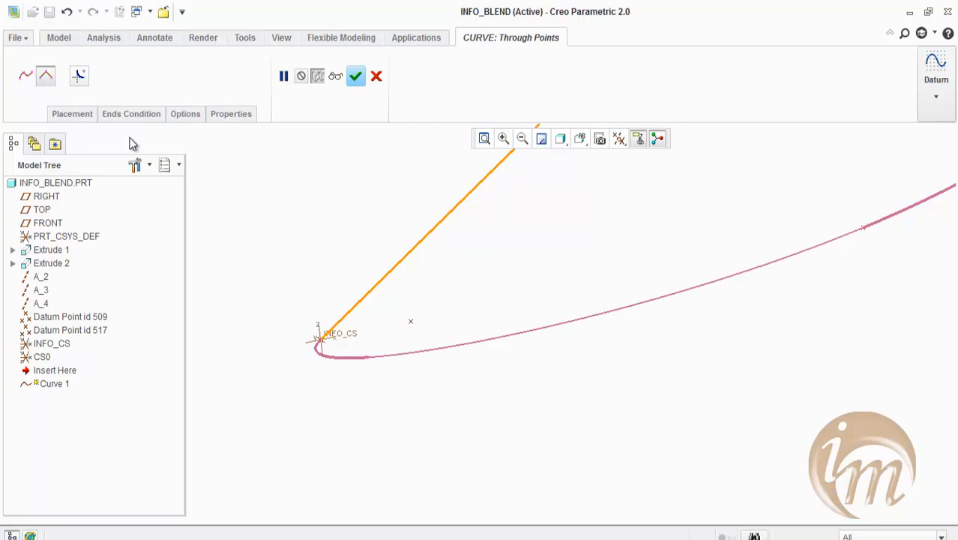
pyautogui.moveTo(268, 236); pyautogui.dragTo(276, 266, button='middle')
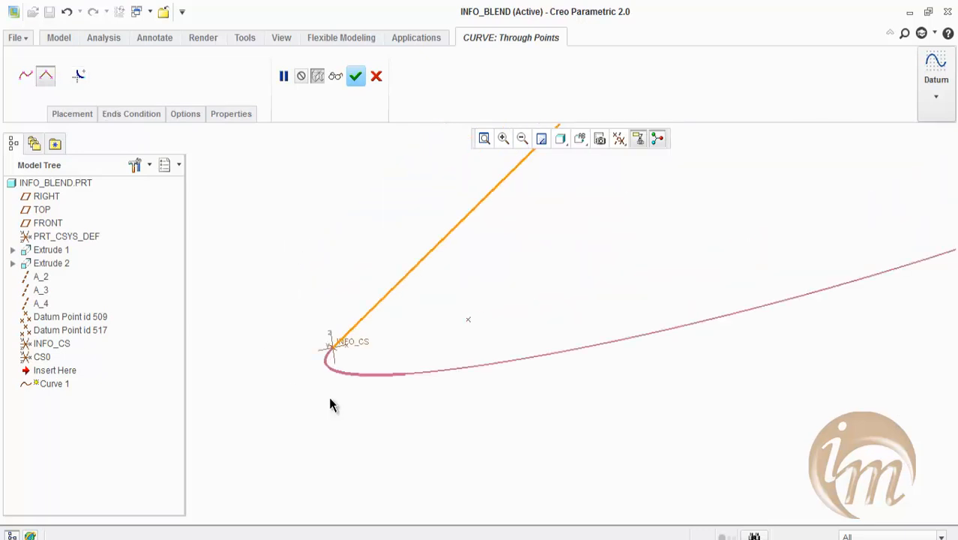
# Round the curve at its last point with a 15.00 radius, preview it and finish the curve
pyautogui.click(79, 76)
pyautogui.doubleClick(126, 71)
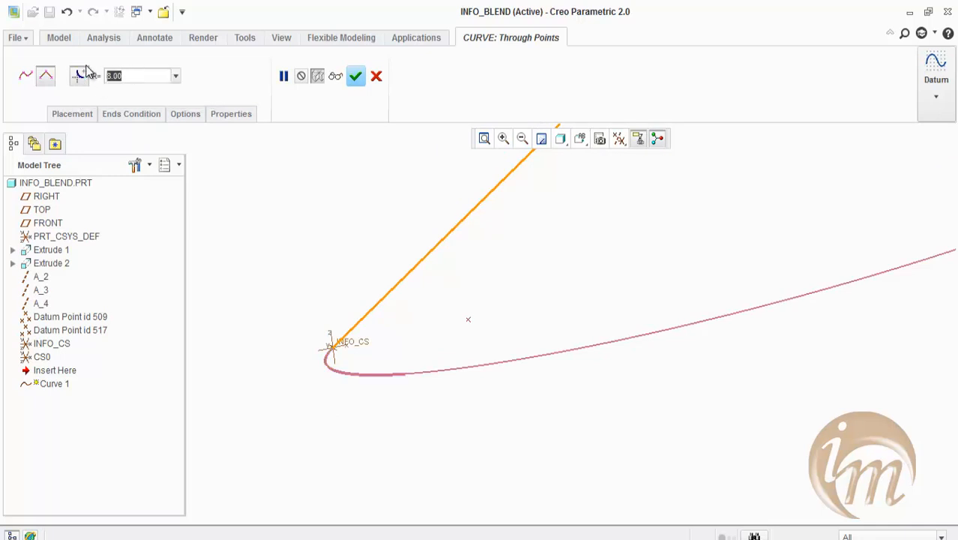
pyautogui.write('10')
pyautogui.press('Return')
pyautogui.rightClick(73, 59)
pyautogui.press('Escape')
pyautogui.click(336, 78)
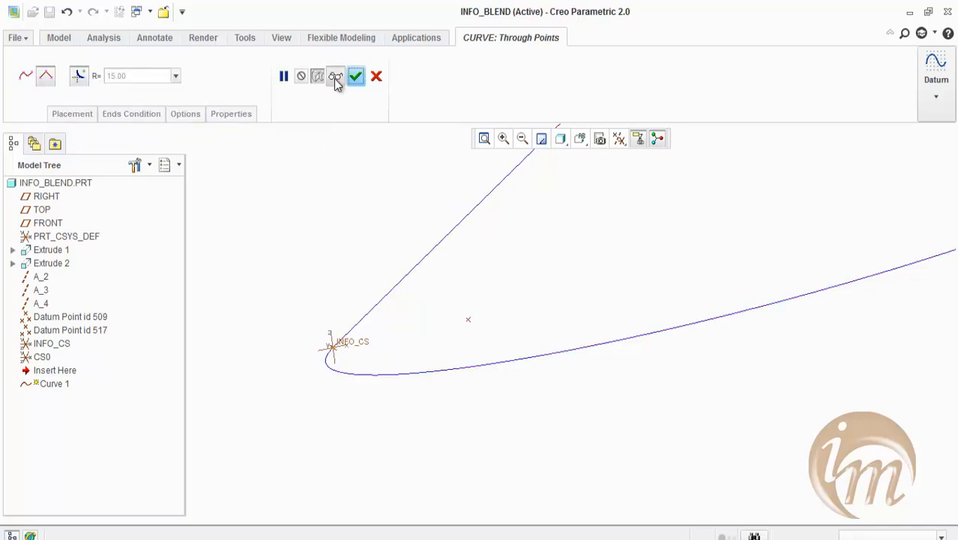
pyautogui.scroll(5, 326, 223)
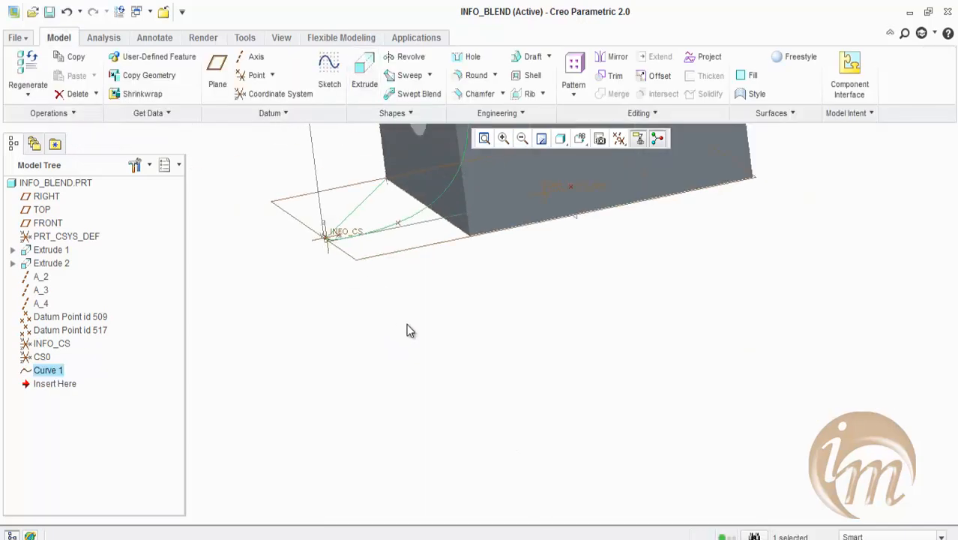
# Create offset datum planes from the origin with offsets of 0 in x, 0 in y and 10 in z
pyautogui.click(406, 323)
pyautogui.scroll(3, 408, 303)
pyautogui.moveTo(403, 199)
pyautogui.mouseDown(button='middle')
pyautogui.moveTo(456, 263)
pyautogui.moveTo(379, 210)
pyautogui.moveTo(402, 272)
pyautogui.moveTo(426, 281)
pyautogui.mouseUp(button='middle')
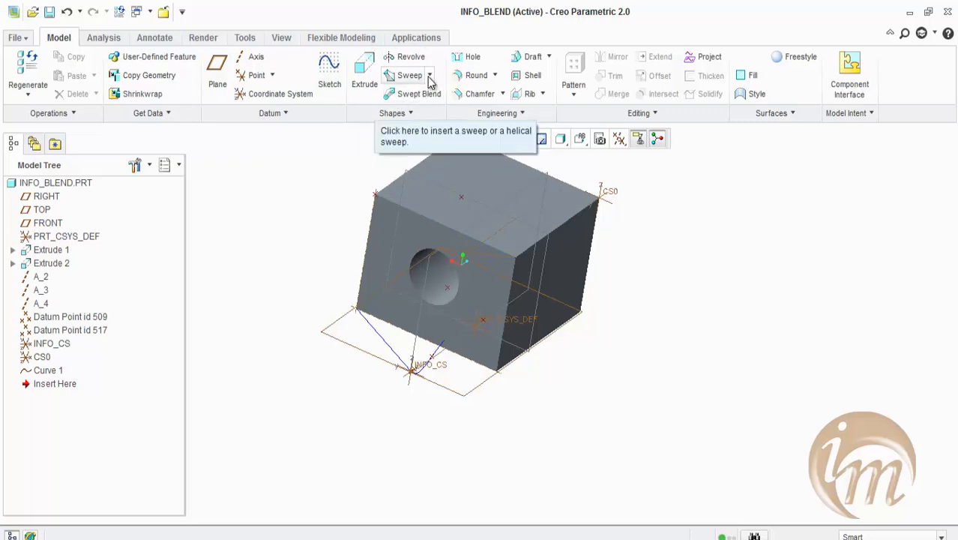
pyautogui.click(284, 114)
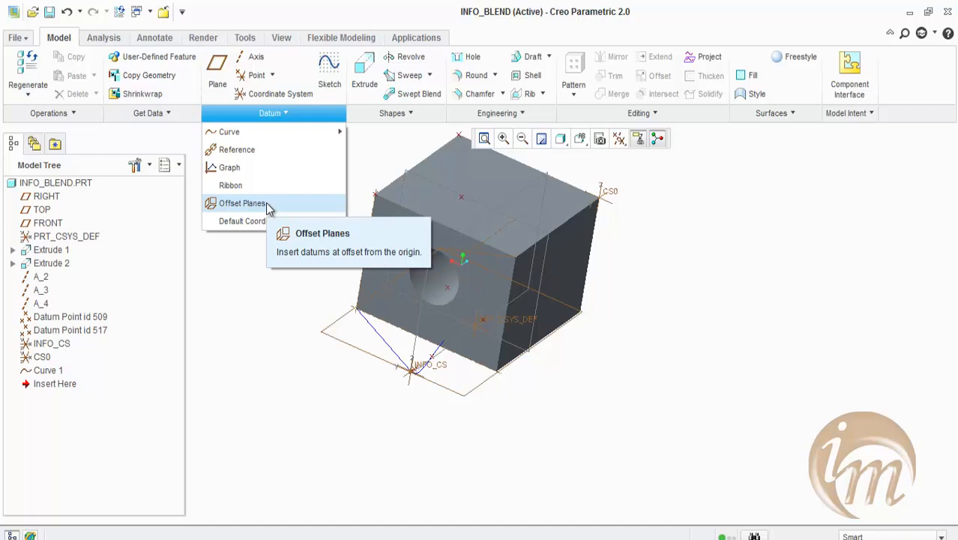
pyautogui.click(241, 203)
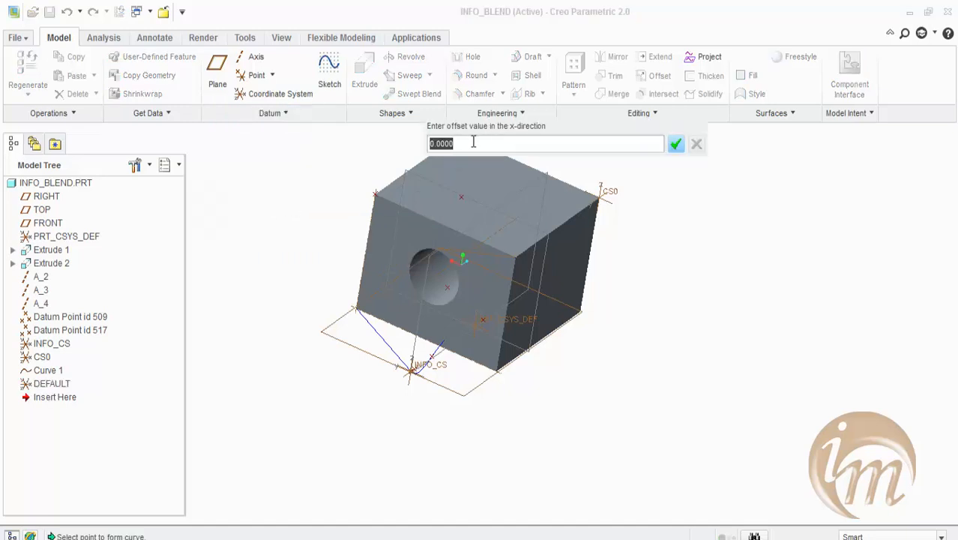
pyautogui.click(675, 146)
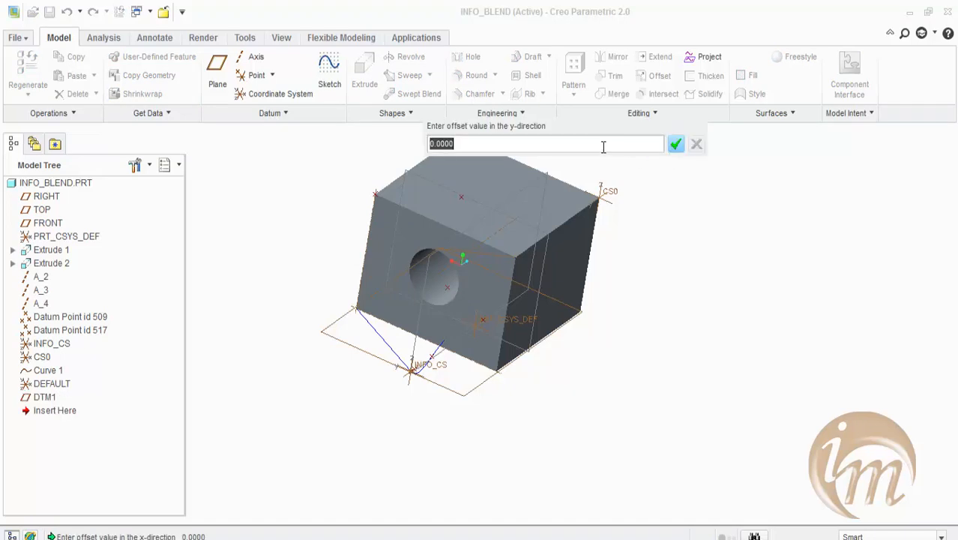
pyautogui.click(675, 146)
pyautogui.write('10')
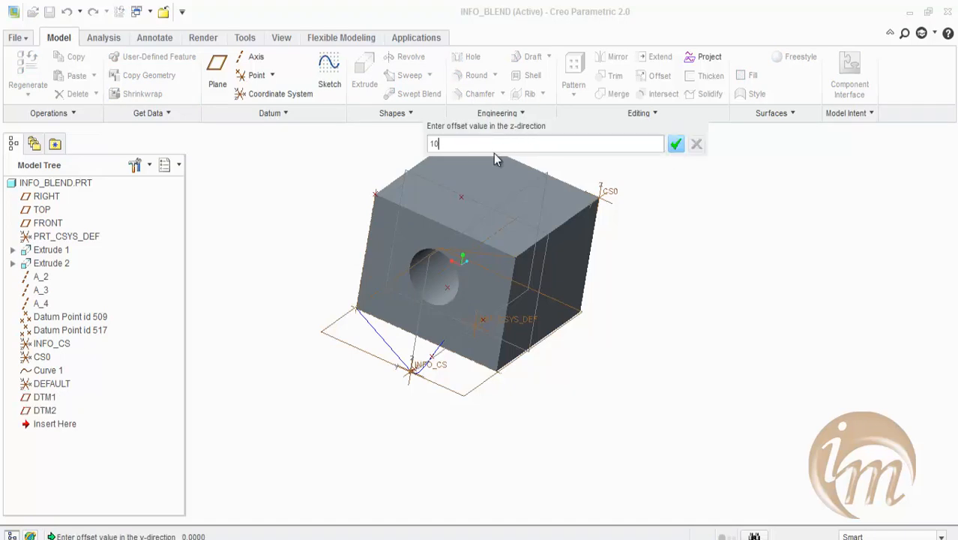
pyautogui.press('Return')
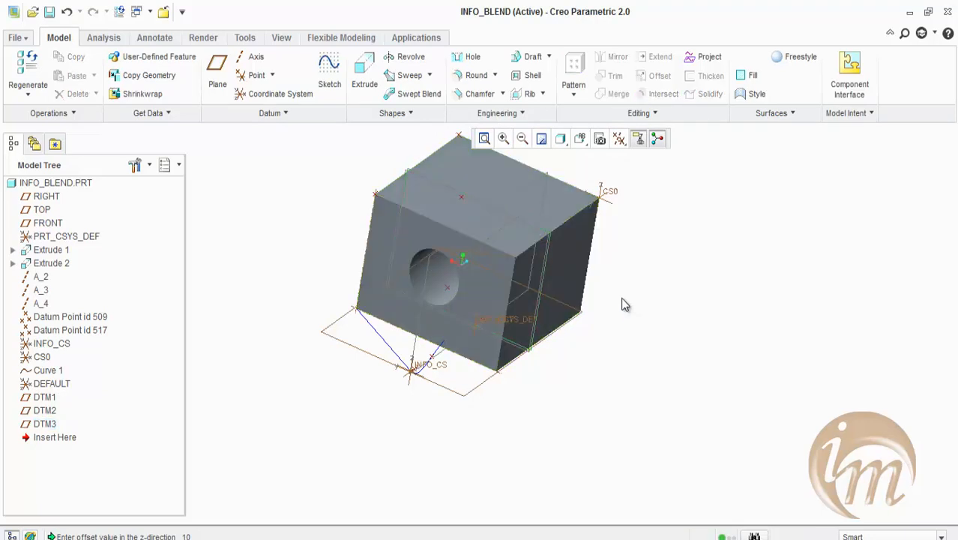
pyautogui.moveTo(602, 286); pyautogui.dragTo(574, 268, button='middle')
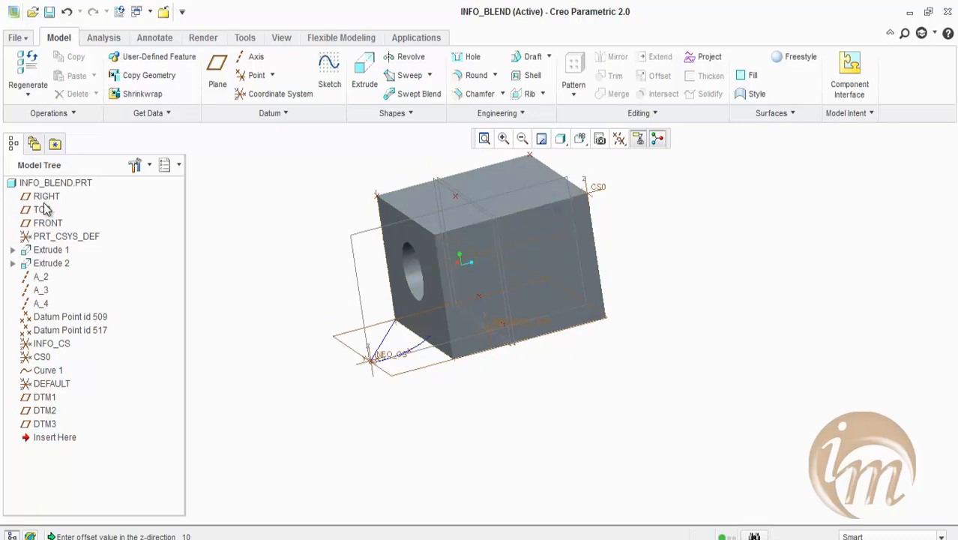
# Delete the PRT_CSYS_DEF coordinate system together with the features that depend on it
pyautogui.click(282, 113)
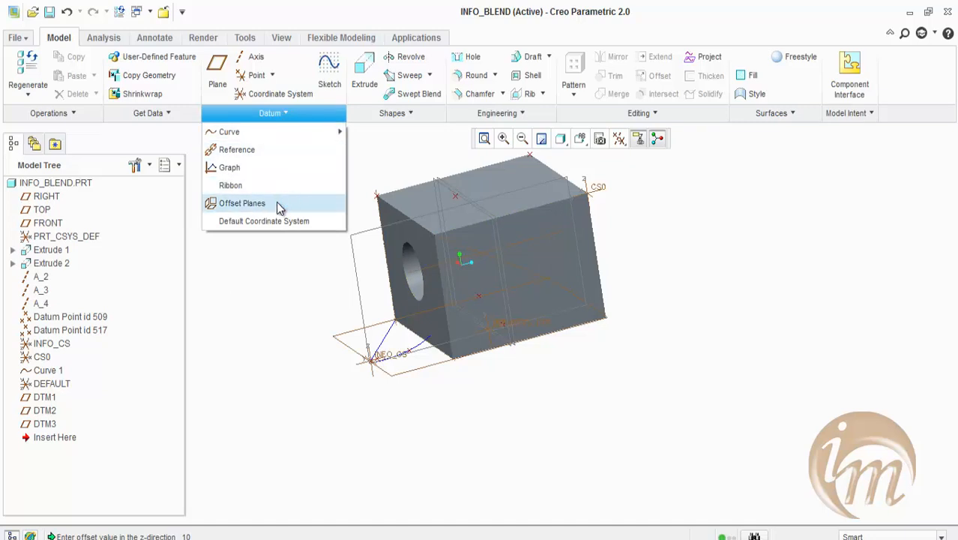
pyautogui.click(43, 237)
pyautogui.rightClick(44, 237)
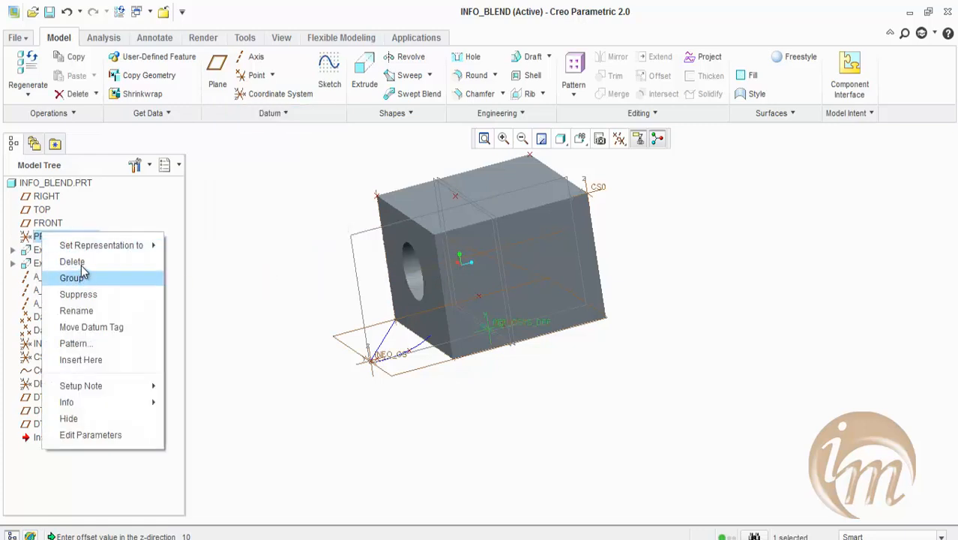
pyautogui.click(82, 264)
pyautogui.click(409, 297)
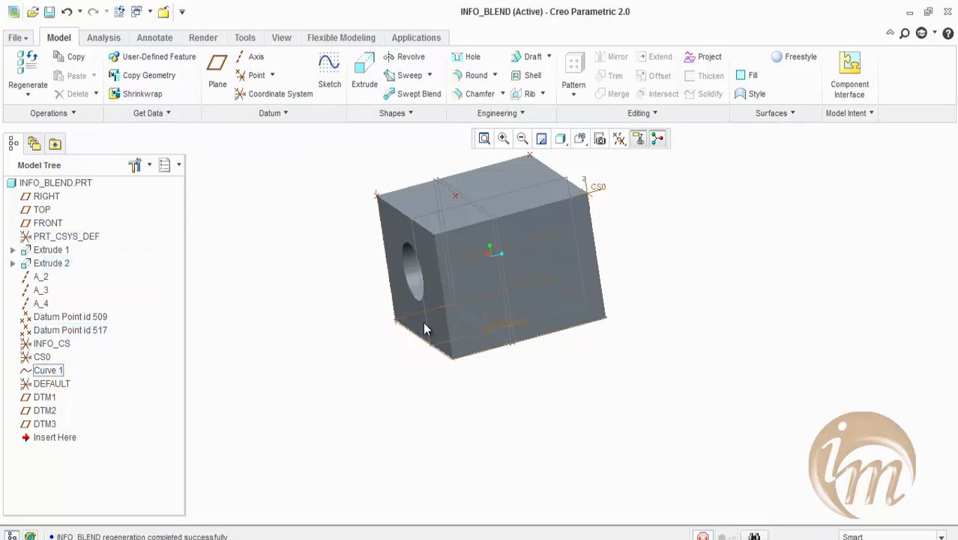
pyautogui.moveTo(506, 324)
pyautogui.mouseDown(button='middle')
pyautogui.moveTo(532, 282)
pyautogui.moveTo(539, 208)
pyautogui.moveTo(517, 330)
pyautogui.mouseUp(button='middle')
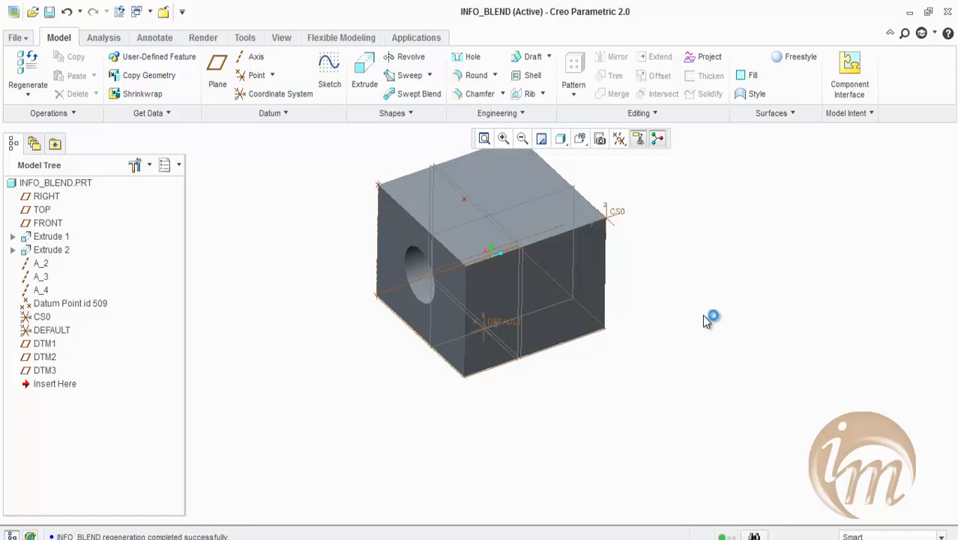
# Insert a default coordinate system at the part origin and clear the selection
pyautogui.click(275, 113)
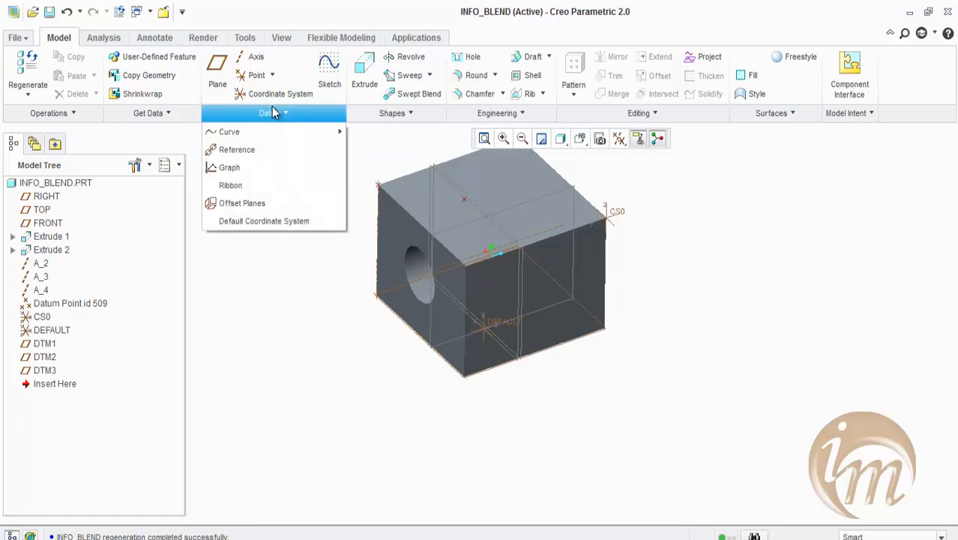
pyautogui.click(270, 221)
pyautogui.click(355, 368)
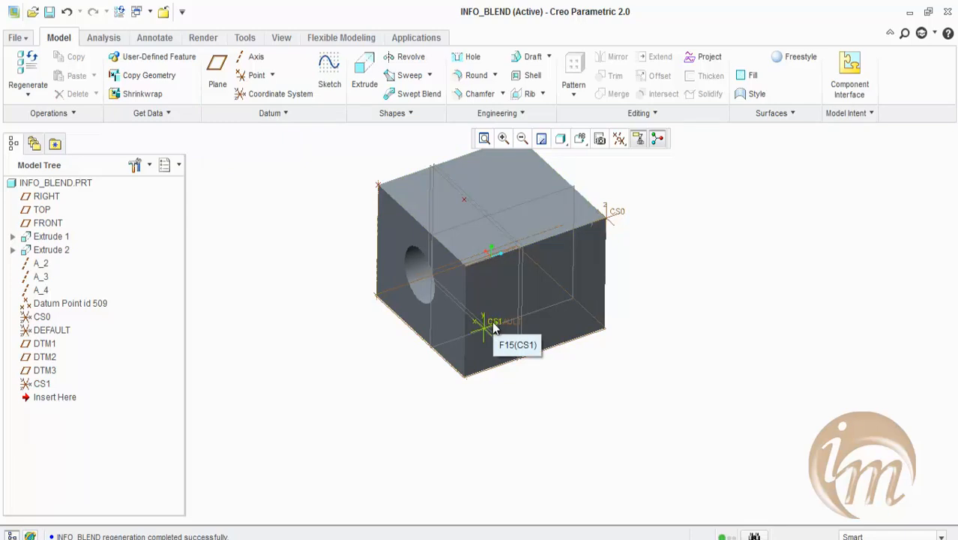
pyautogui.moveTo(226, 157); pyautogui.dragTo(256, 159, button='middle')
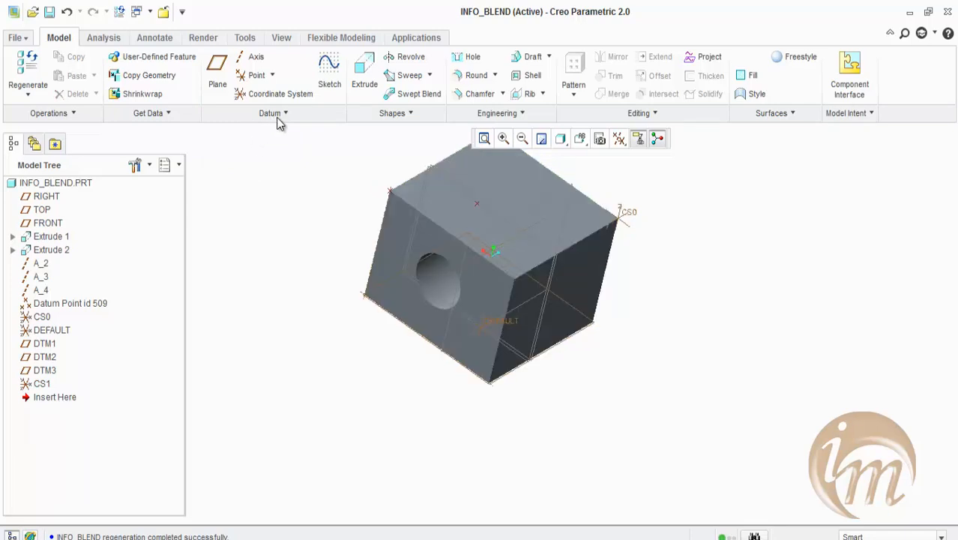